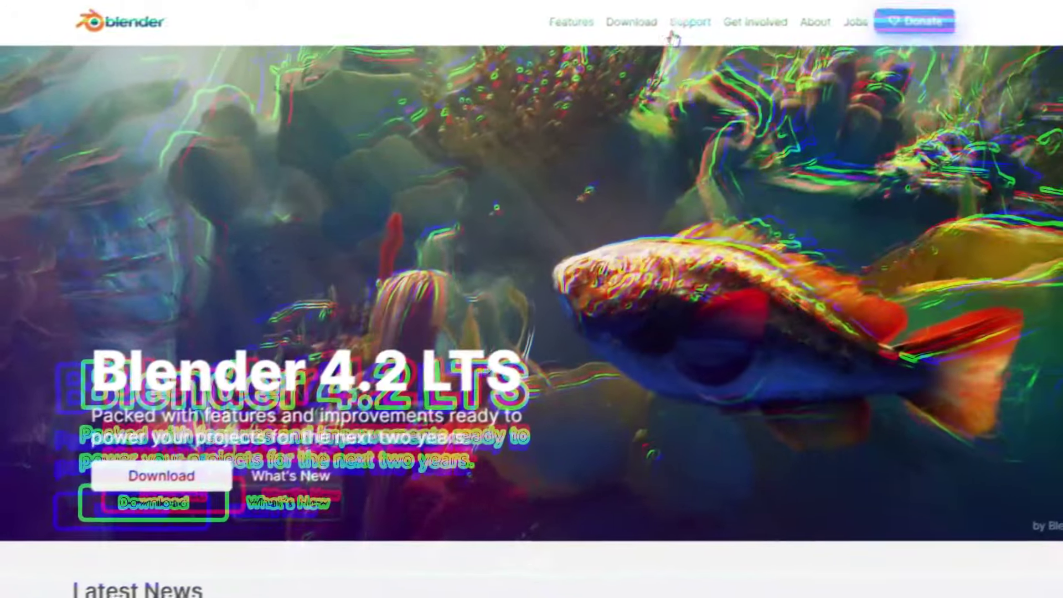
Step: Go to the Download page on blender.org
{"action": "left_click", "coordinate": [636, 25]}
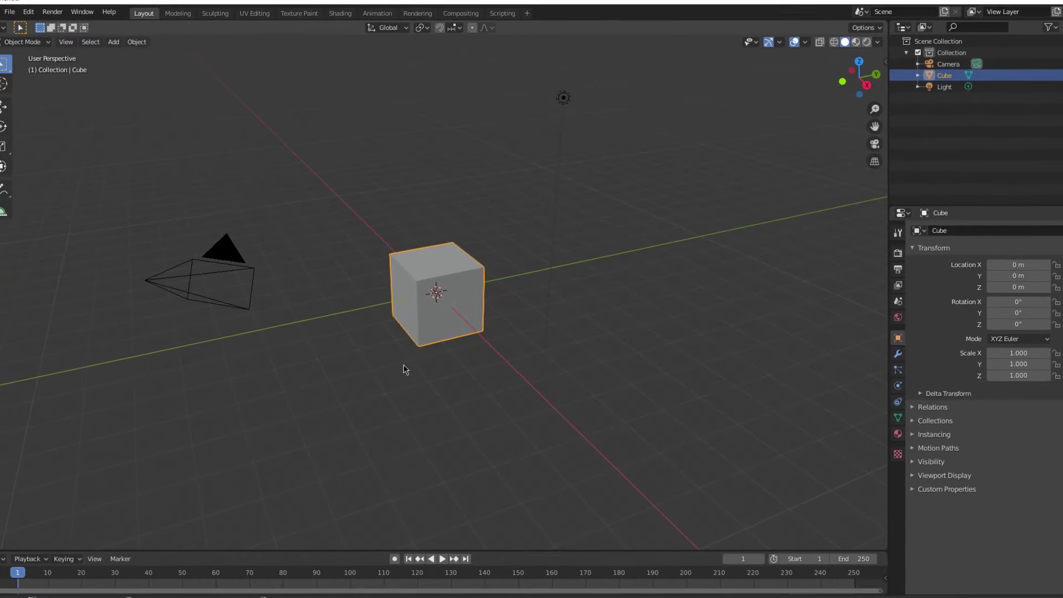
{"action": "middle_click_drag", "start_coordinate": [412, 415], "coordinate": [484, 272]}
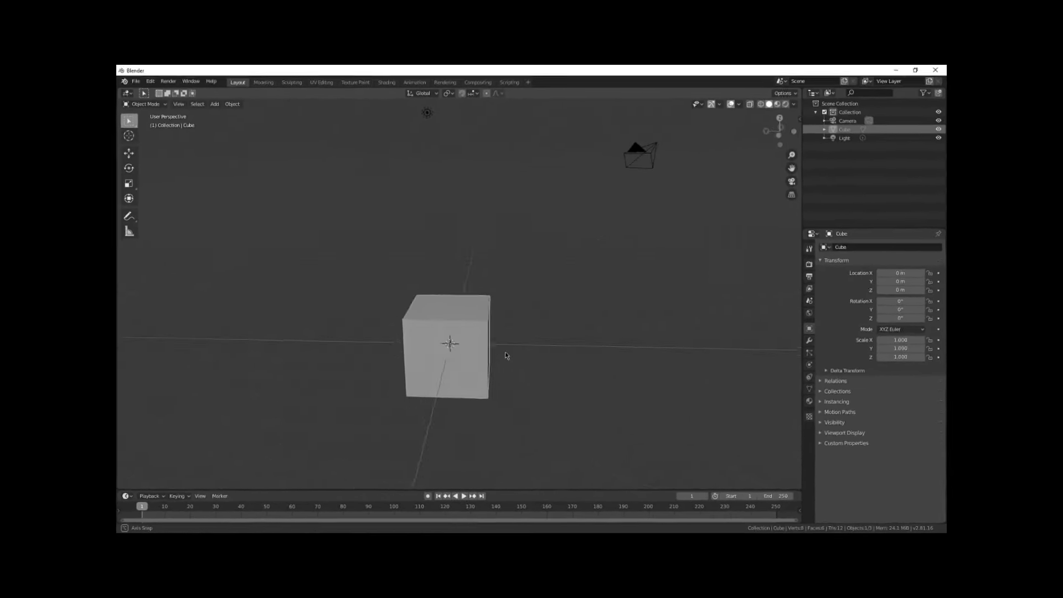
{"action": "middle_click_drag", "start_coordinate": [537, 345], "coordinate": [579, 341]}
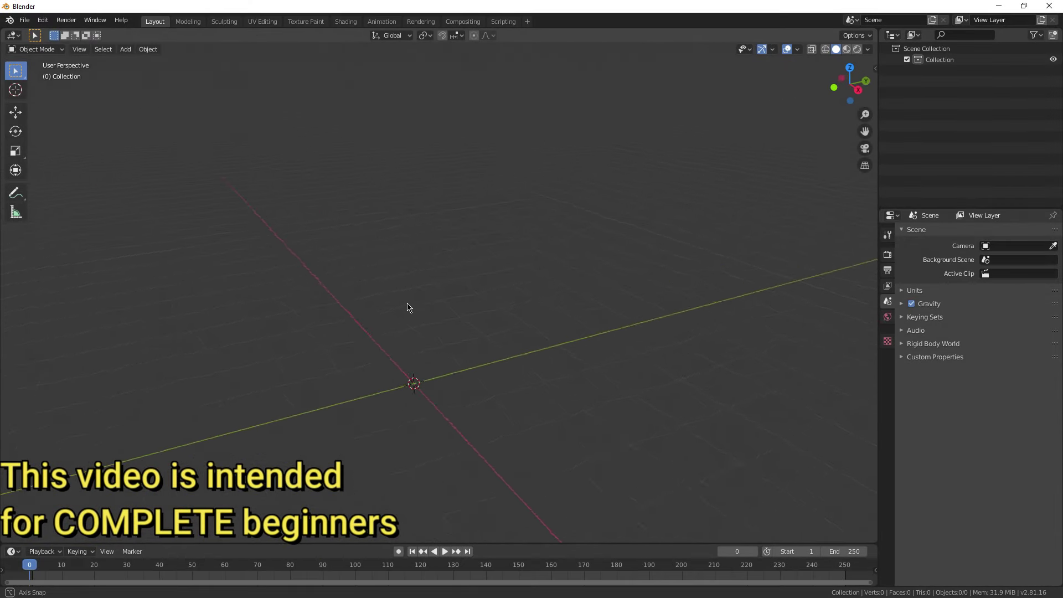
Step: Orbit around the empty scene and bring up the Add menu's mesh primitives with Shift+A
{"action": "middle_click_drag", "start_coordinate": [407, 308], "coordinate": [504, 334]}
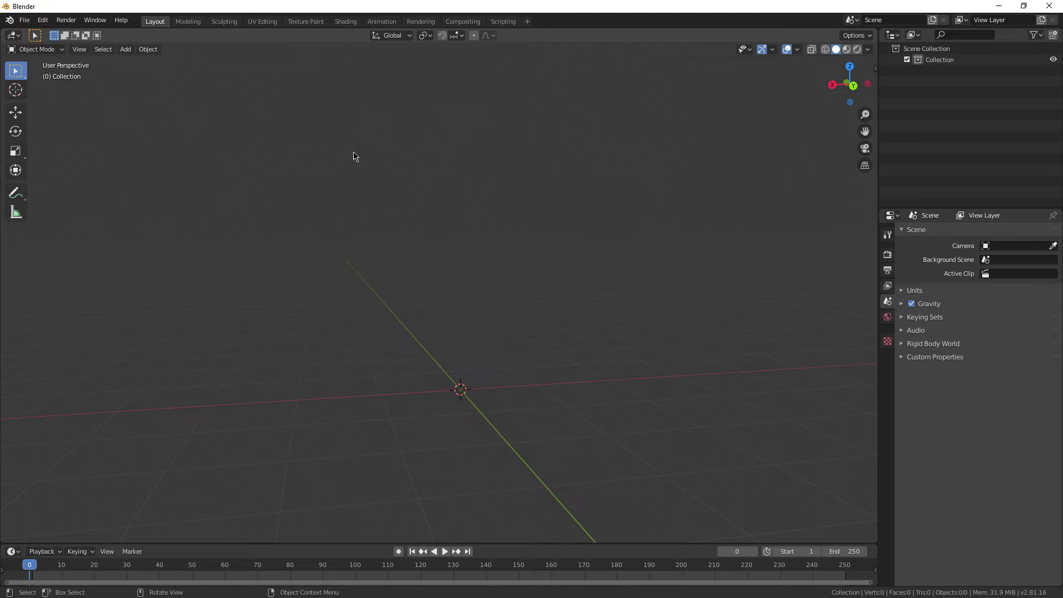
{"action": "middle_click_drag", "start_coordinate": [526, 257], "coordinate": [558, 317]}
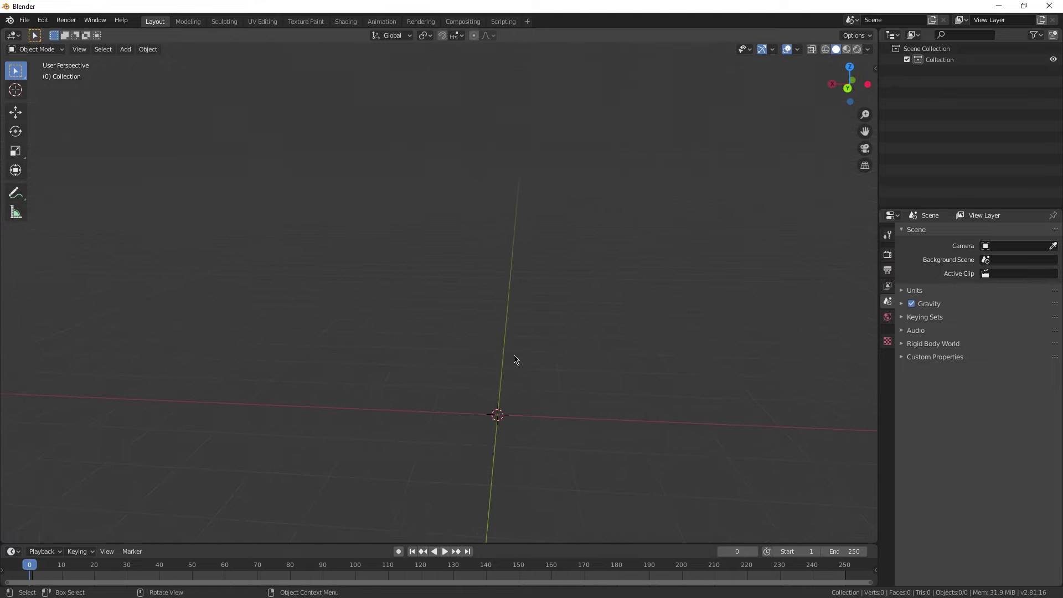
{"action": "middle_click_drag", "start_coordinate": [500, 365], "coordinate": [535, 318]}
{"action": "key", "text": "shift+a"}
Step: Add a cube mesh at the origin and switch it into Edit Mode
{"action": "left_click", "coordinate": [474, 228]}
{"action": "scroll", "coordinate": [535, 319], "scroll_direction": "down", "scroll_amount": 3}
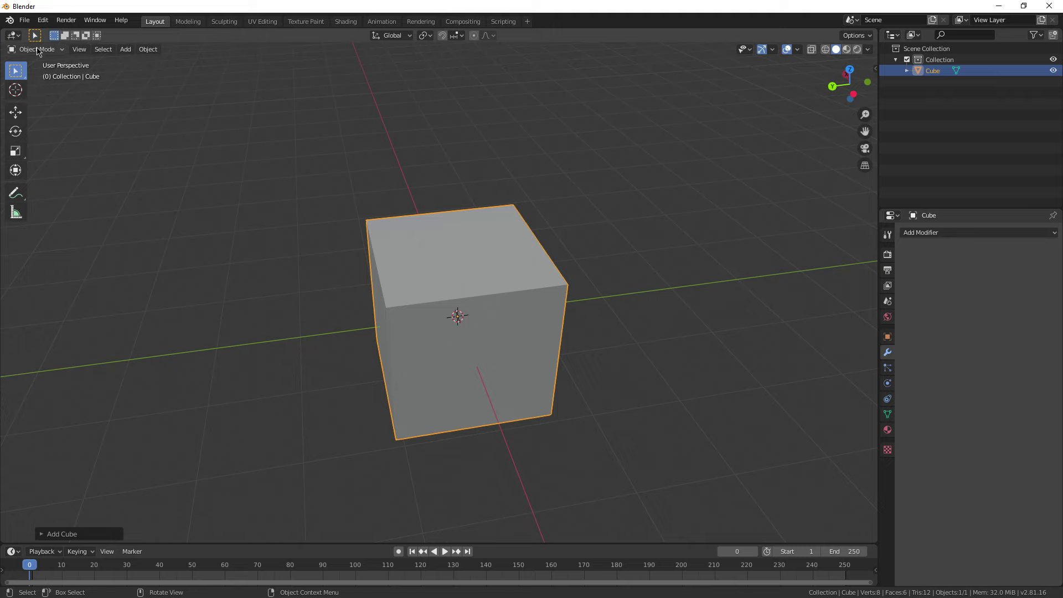
{"action": "left_click", "coordinate": [38, 51]}
{"action": "left_click", "coordinate": [42, 77]}
{"action": "scroll", "coordinate": [459, 322], "scroll_direction": "up", "scroll_amount": 3}
{"action": "middle_click_drag", "start_coordinate": [467, 330], "coordinate": [384, 251]}
{"action": "scroll", "coordinate": [487, 288], "scroll_direction": "down", "scroll_amount": 3}
{"action": "middle_click_drag", "start_coordinate": [522, 338], "coordinate": [469, 328]}
{"action": "scroll", "coordinate": [484, 340], "scroll_direction": "up", "scroll_amount": 2}
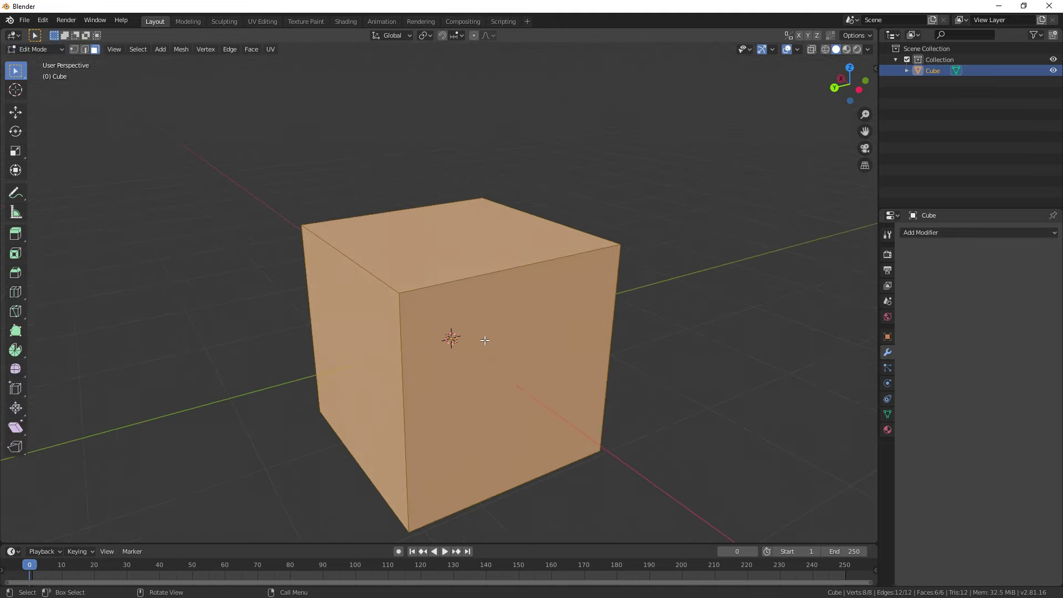
{"action": "middle_click_drag", "start_coordinate": [554, 369], "coordinate": [151, 135]}
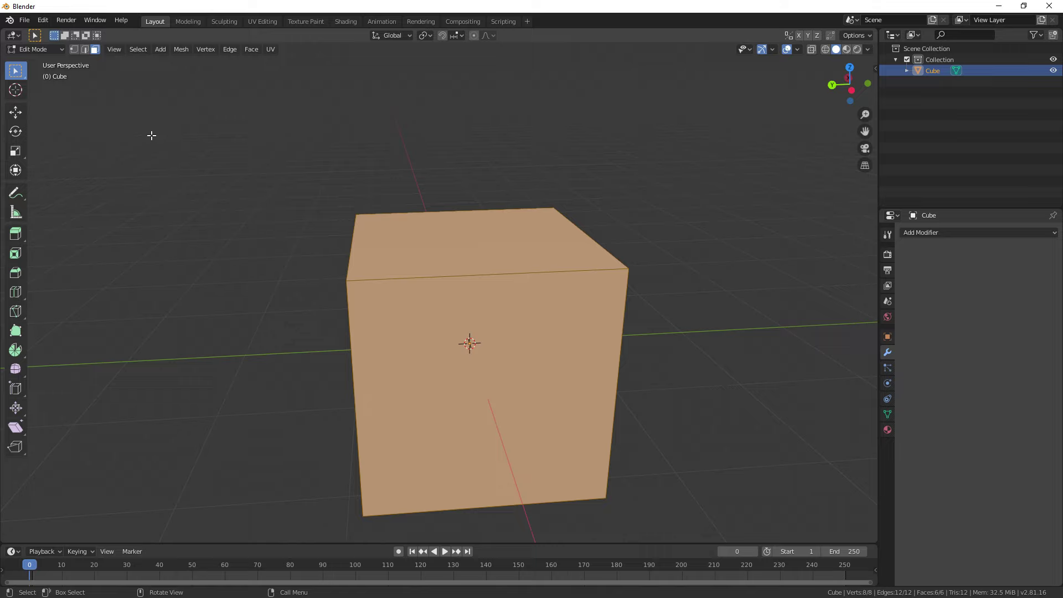
Step: Use vertex select to grab the right-front corner vertex, then cancel the move
{"action": "left_click", "coordinate": [75, 49]}
{"action": "scroll", "coordinate": [337, 268], "scroll_direction": "down", "scroll_amount": 3}
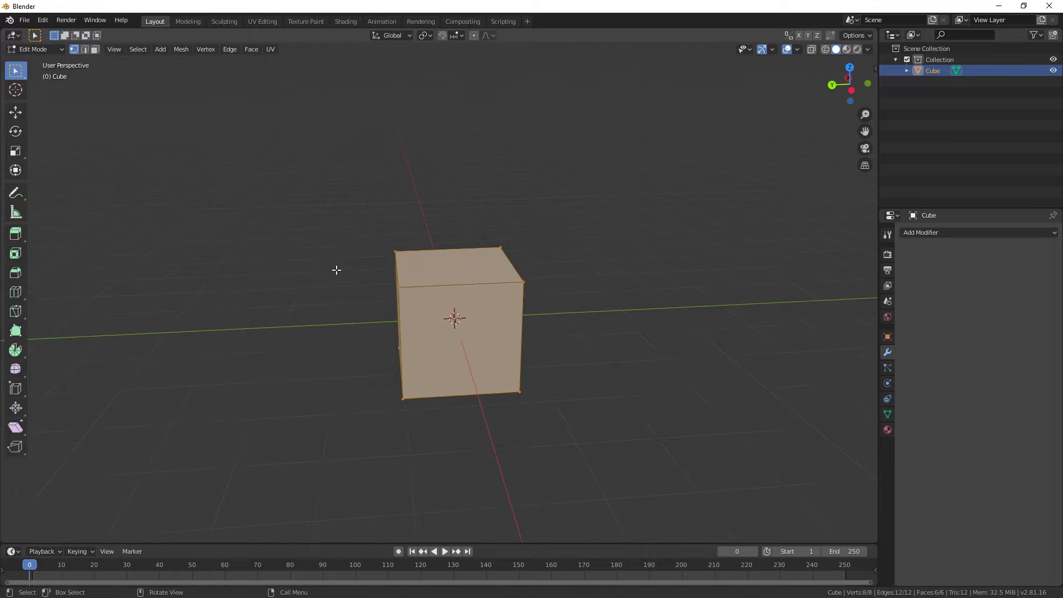
{"action": "middle_click_drag", "start_coordinate": [337, 268], "coordinate": [451, 285]}
{"action": "scroll", "coordinate": [443, 289], "scroll_direction": "up", "scroll_amount": 3}
{"action": "left_click_drag", "start_coordinate": [480, 264], "coordinate": [611, 354]}
{"action": "key", "text": "g"}
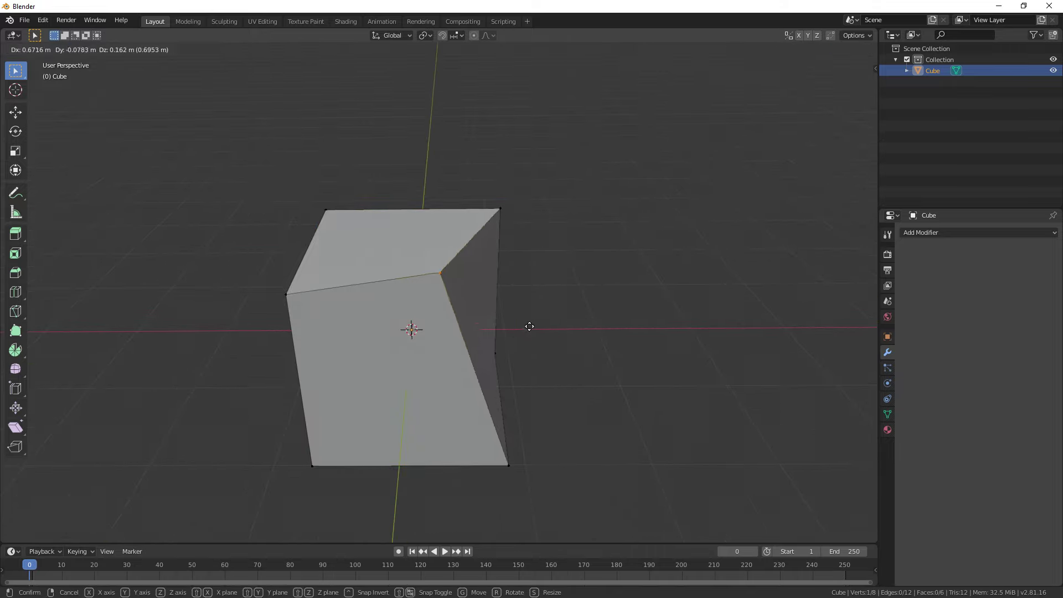
{"action": "right_click", "coordinate": [510, 321]}
Step: Delete the cube's front face and return to Object Mode
{"action": "middle_click_drag", "start_coordinate": [472, 316], "coordinate": [277, 144]}
{"action": "left_click", "coordinate": [85, 50]}
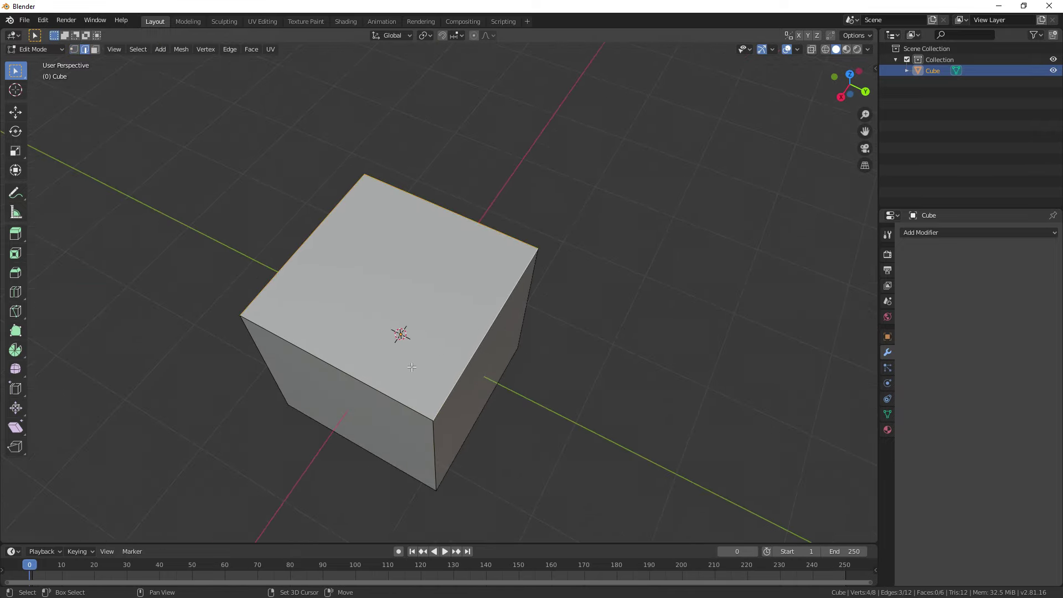
{"action": "middle_click_drag", "start_coordinate": [437, 364], "coordinate": [319, 315]}
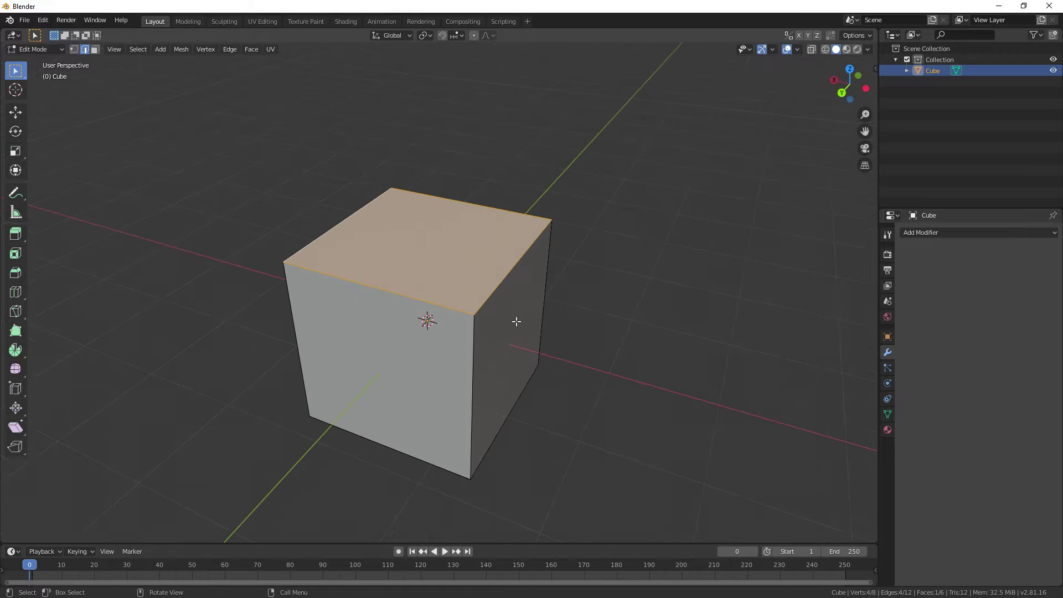
{"action": "middle_click_drag", "start_coordinate": [516, 321], "coordinate": [414, 207]}
{"action": "left_click", "coordinate": [435, 321]}
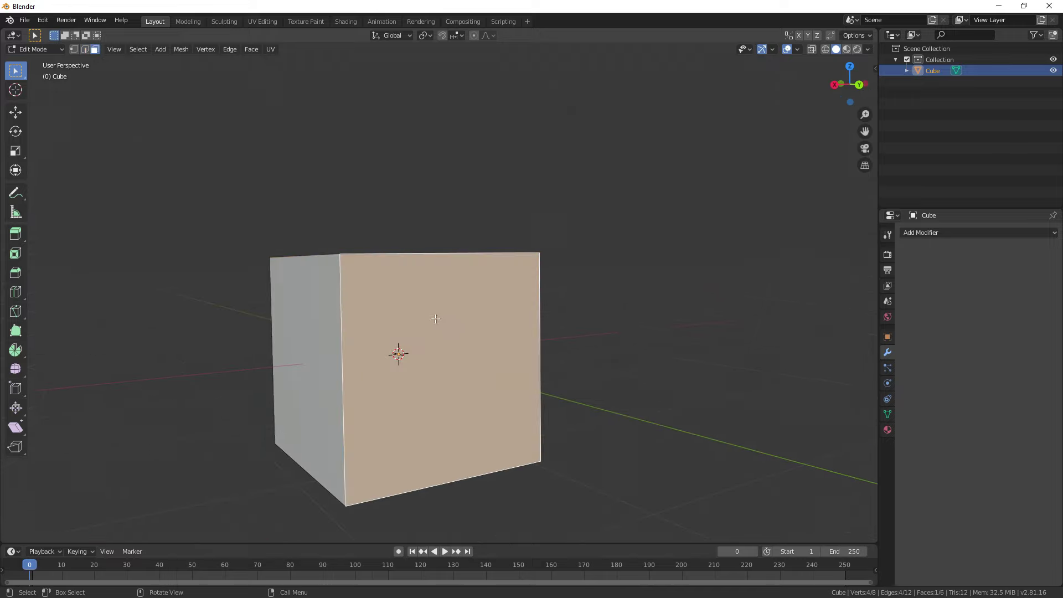
{"action": "key", "text": "x"}
{"action": "left_click", "coordinate": [404, 328]}
{"action": "key", "text": "Tab"}
Step: Deselect the cube and orbit to inspect its open front
{"action": "middle_click_drag", "start_coordinate": [563, 328], "coordinate": [580, 315]}
{"action": "left_click", "coordinate": [581, 316]}
{"action": "mouse_move", "coordinate": [414, 394]}
{"action": "middle_mouse_down"}
{"action": "mouse_move", "coordinate": [421, 419]}
{"action": "mouse_move", "coordinate": [369, 426]}
{"action": "mouse_move", "coordinate": [327, 400]}
{"action": "mouse_move", "coordinate": [410, 399]}
{"action": "mouse_move", "coordinate": [417, 413]}
{"action": "middle_mouse_up"}
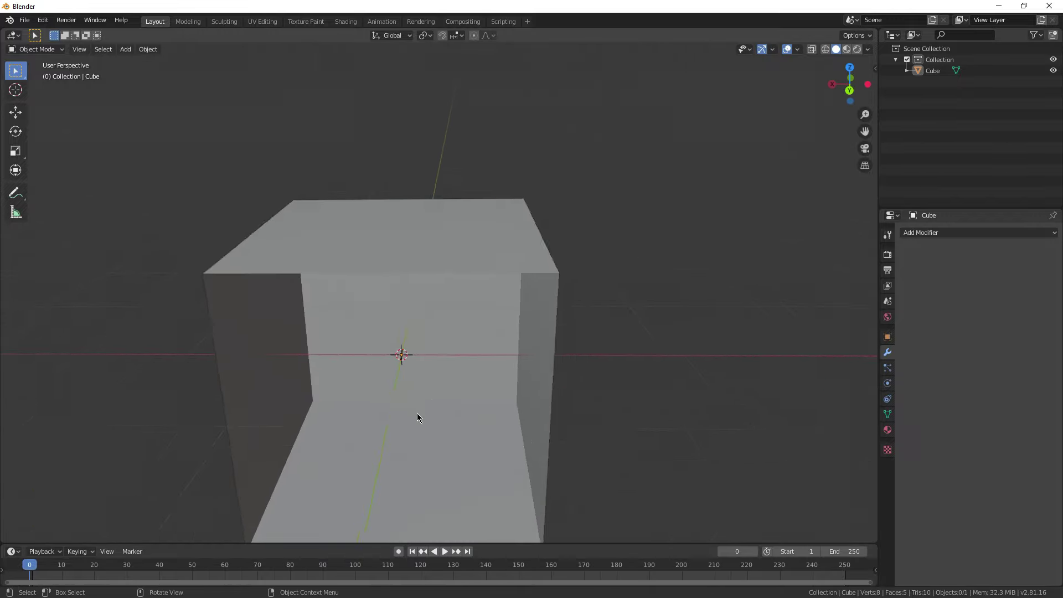
{"action": "scroll", "coordinate": [417, 414], "scroll_direction": "down", "scroll_amount": 3}
{"action": "middle_click_drag", "start_coordinate": [410, 381], "coordinate": [425, 374]}
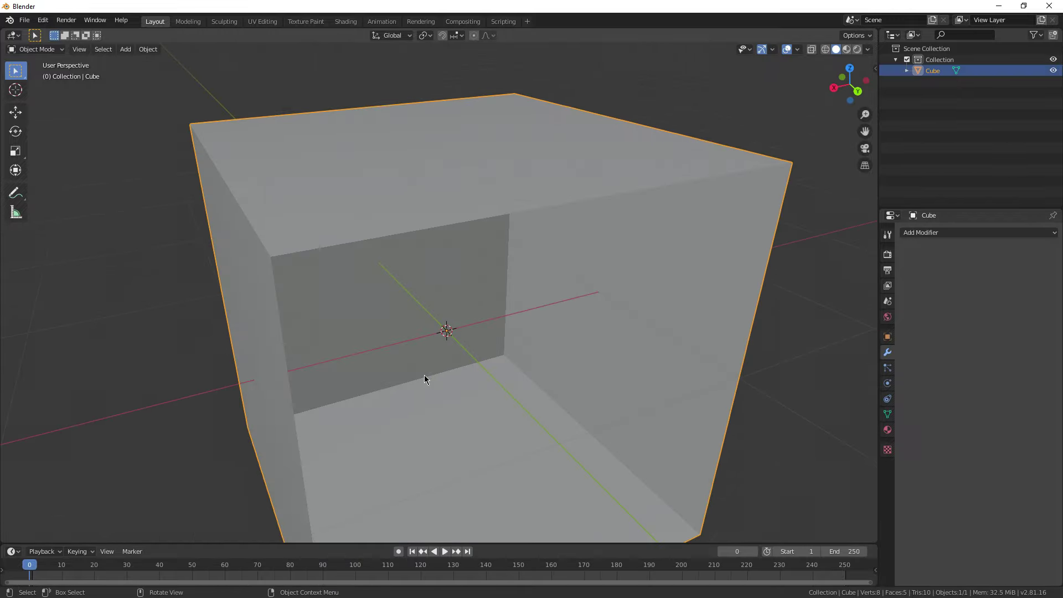
{"action": "scroll", "coordinate": [425, 375], "scroll_direction": "down", "scroll_amount": 4}
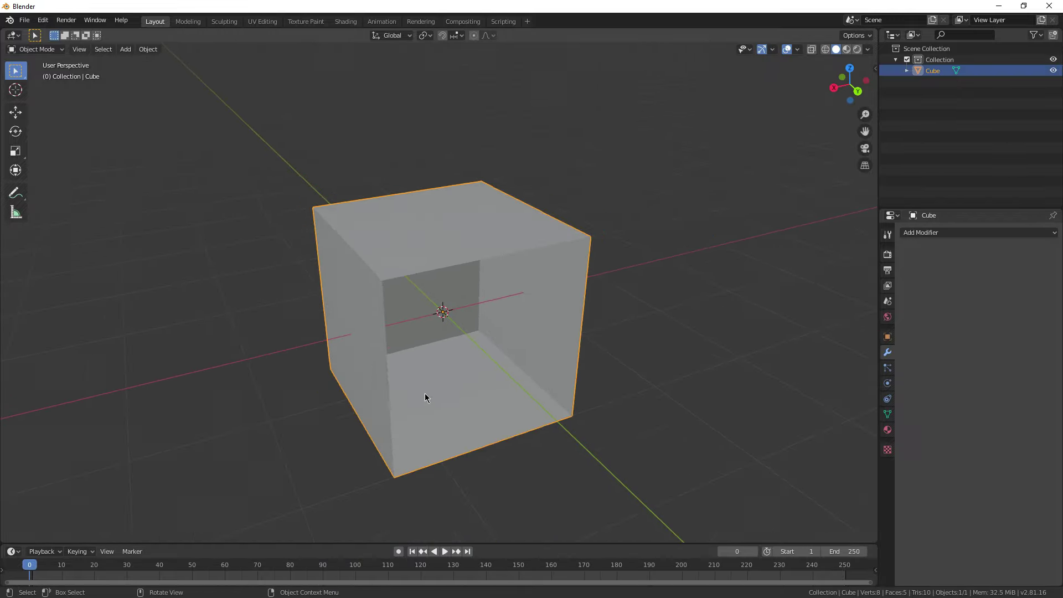
{"action": "scroll", "coordinate": [412, 388], "scroll_direction": "up", "scroll_amount": 3}
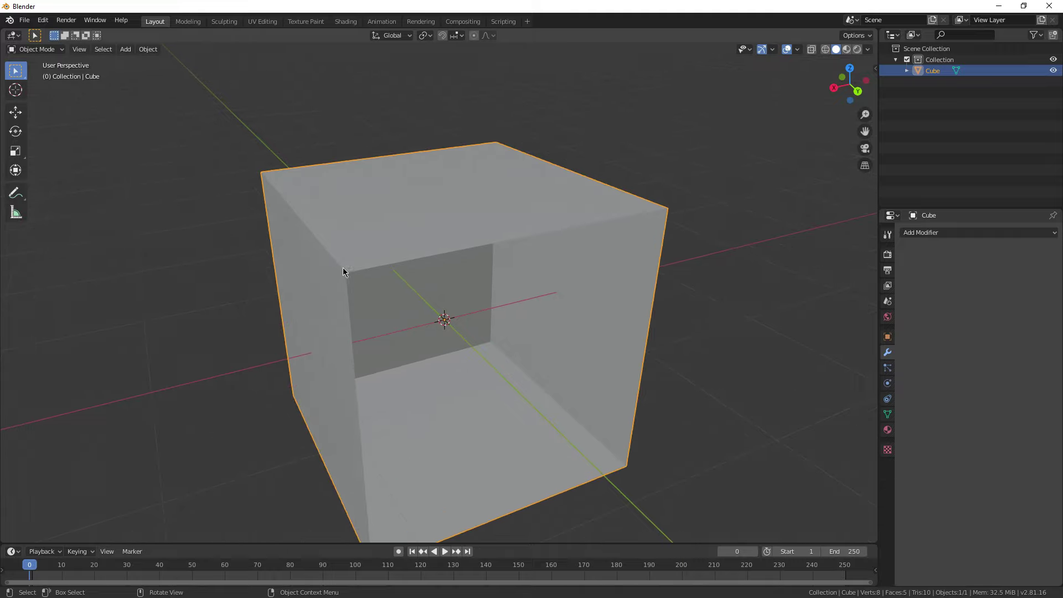
{"action": "middle_click_drag", "start_coordinate": [331, 268], "coordinate": [380, 304]}
Step: In Edit Mode, move the top face, then undo the move
{"action": "key", "text": "Tab"}
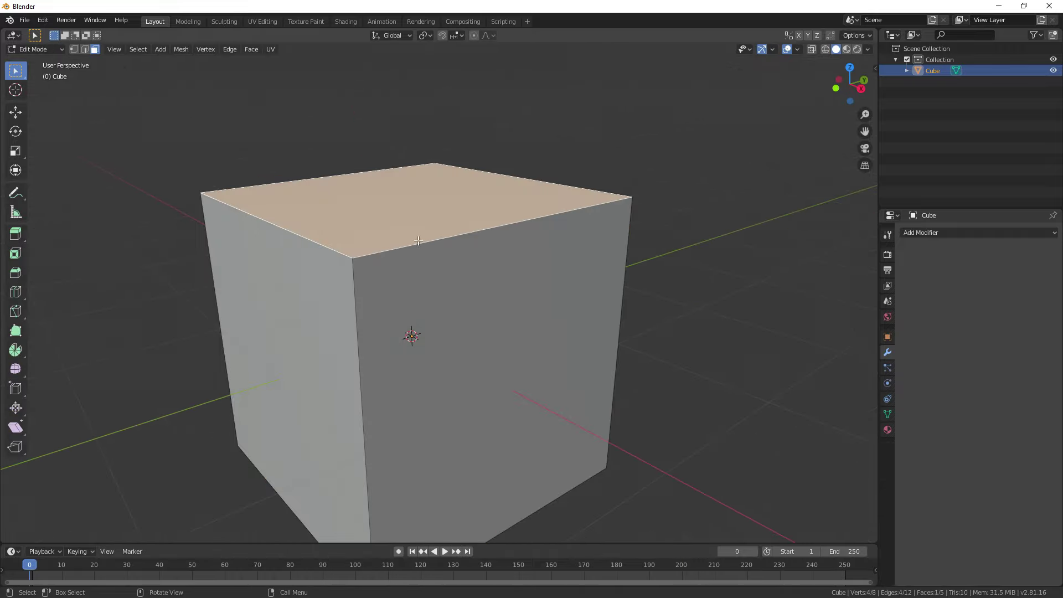
{"action": "key", "text": "g"}
{"action": "left_click", "coordinate": [451, 261]}
{"action": "key", "text": "ctrl+z"}
{"action": "middle_click_drag", "start_coordinate": [639, 337], "coordinate": [460, 321]}
{"action": "scroll", "coordinate": [446, 305], "scroll_direction": "down", "scroll_amount": 4}
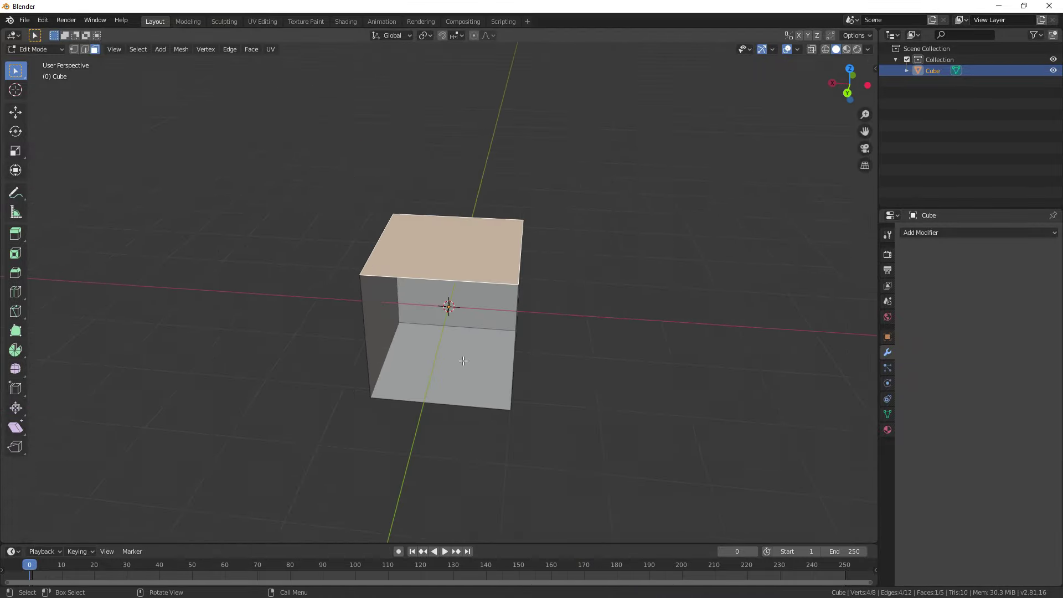
{"action": "middle_click_drag", "start_coordinate": [533, 359], "coordinate": [487, 356]}
Step: Switch to vertex select and raise the top-left corner vertex upward
{"action": "key", "text": "Tab"}
{"action": "scroll", "coordinate": [454, 363], "scroll_direction": "up", "scroll_amount": 3}
{"action": "middle_click_drag", "start_coordinate": [422, 371], "coordinate": [584, 377]}
{"action": "scroll", "coordinate": [539, 354], "scroll_direction": "down", "scroll_amount": 4}
{"action": "key", "text": "Tab"}
{"action": "scroll", "coordinate": [147, 113], "scroll_direction": "up", "scroll_amount": 4}
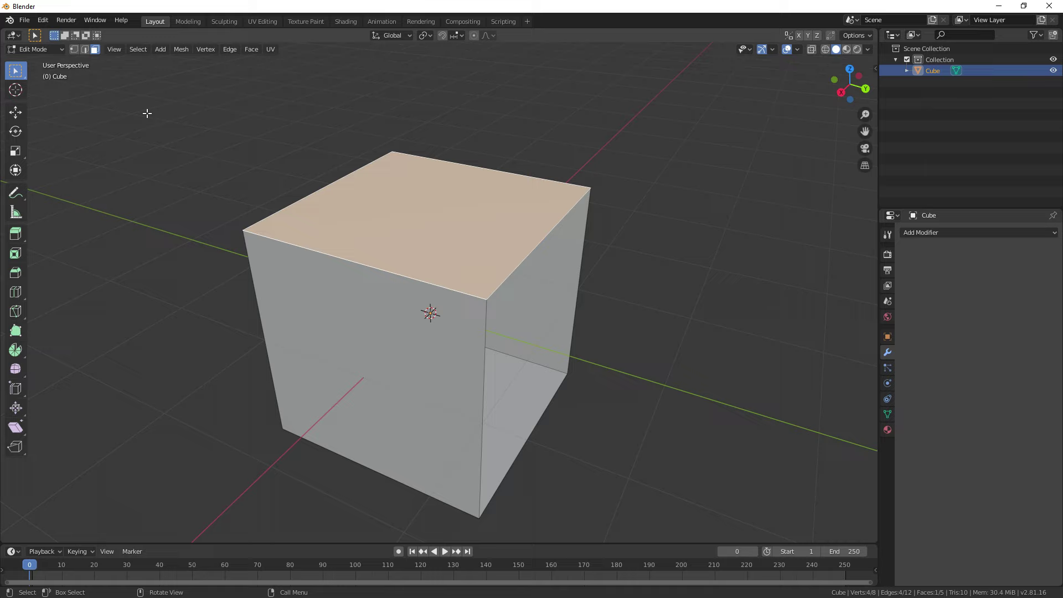
{"action": "left_click", "coordinate": [74, 50]}
{"action": "left_click", "coordinate": [250, 219]}
{"action": "middle_click_drag", "start_coordinate": [377, 291], "coordinate": [334, 252]}
{"action": "key", "text": "g"}
{"action": "left_click", "coordinate": [313, 128]}
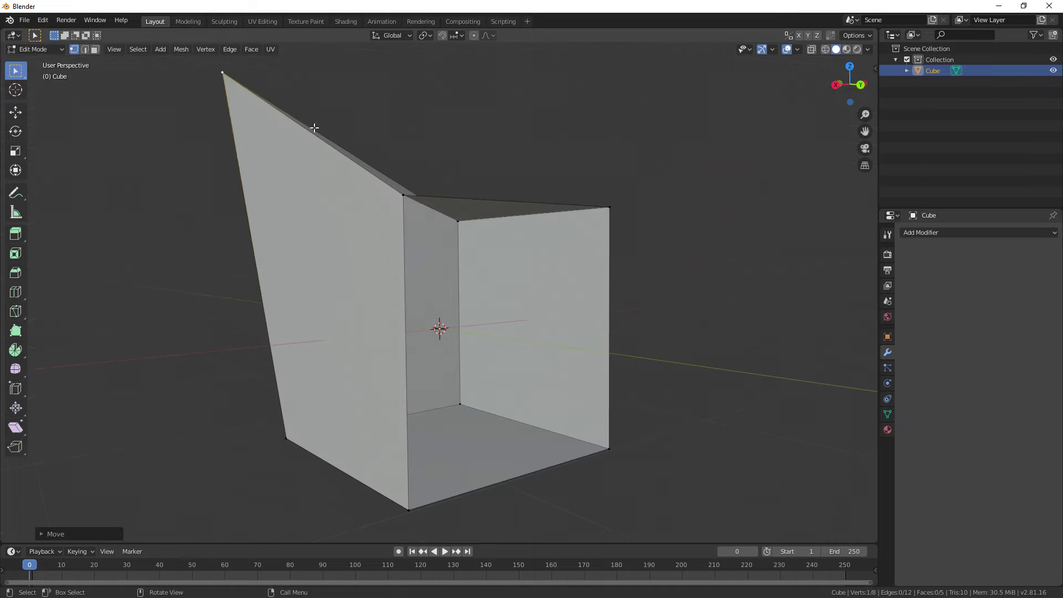
{"action": "middle_click_drag", "start_coordinate": [313, 128], "coordinate": [327, 205]}
Step: Move the back-bottom vertex to the right with G
{"action": "middle_click_drag", "start_coordinate": [526, 259], "coordinate": [528, 207]}
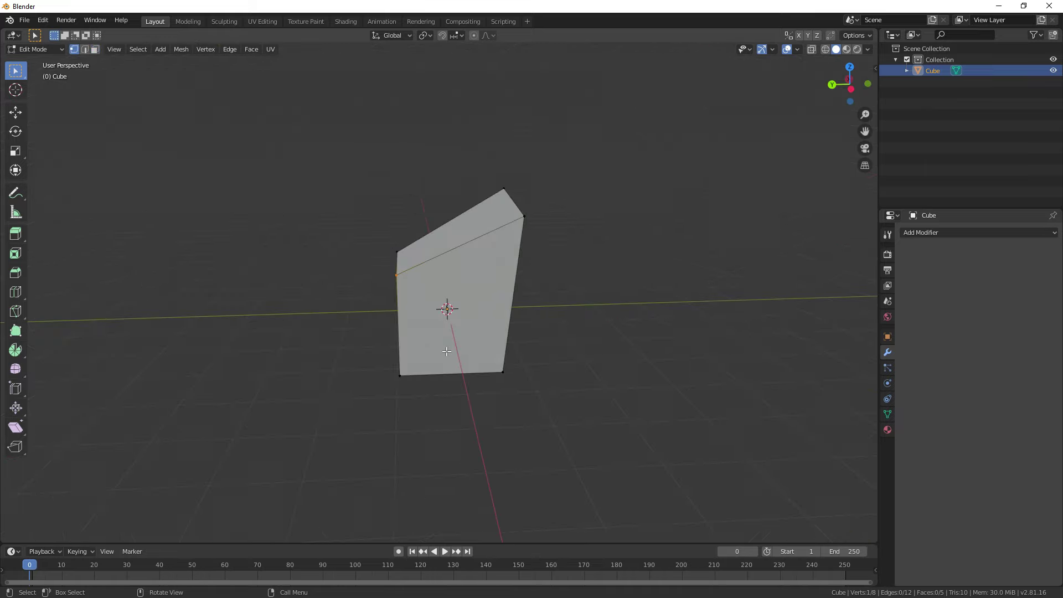
{"action": "scroll", "coordinate": [442, 351], "scroll_direction": "up", "scroll_amount": 4}
{"action": "mouse_move", "coordinate": [423, 344]}
{"action": "middle_mouse_down"}
{"action": "mouse_move", "coordinate": [600, 326]}
{"action": "mouse_move", "coordinate": [607, 337]}
{"action": "mouse_move", "coordinate": [512, 355]}
{"action": "mouse_move", "coordinate": [503, 386]}
{"action": "mouse_move", "coordinate": [601, 392]}
{"action": "mouse_move", "coordinate": [468, 384]}
{"action": "mouse_move", "coordinate": [625, 384]}
{"action": "mouse_move", "coordinate": [463, 302]}
{"action": "mouse_move", "coordinate": [437, 342]}
{"action": "middle_mouse_up"}
{"action": "scroll", "coordinate": [608, 336], "scroll_direction": "down", "scroll_amount": 3}
{"action": "left_click", "coordinate": [515, 356]}
{"action": "key", "text": "g"}
{"action": "left_click", "coordinate": [646, 363]}
Step: Return to Object Mode, delete the distorted cube, and select the Rotate tool
{"action": "key", "text": "Tab"}
{"action": "key", "text": "Delete"}
{"action": "scroll", "coordinate": [437, 342], "scroll_direction": "up", "scroll_amount": 3}
{"action": "left_click", "coordinate": [15, 132]}
{"action": "scroll", "coordinate": [222, 252], "scroll_direction": "up", "scroll_amount": 2}
{"action": "scroll", "coordinate": [247, 266], "scroll_direction": "down", "scroll_amount": 1}
{"action": "middle_click_drag", "start_coordinate": [247, 266], "coordinate": [244, 275]}
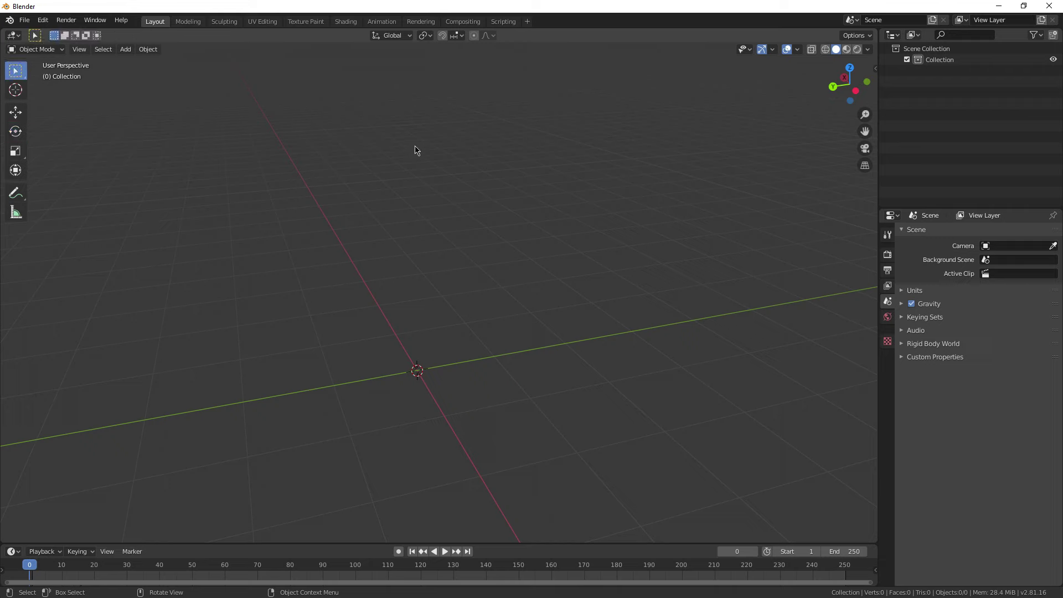
Step: Add a new cube at the origin and look at the modifier list without adding one
{"action": "key", "text": "shift+a"}
{"action": "mouse_move", "coordinate": [387, 255]}
{"action": "left_click", "coordinate": [462, 268]}
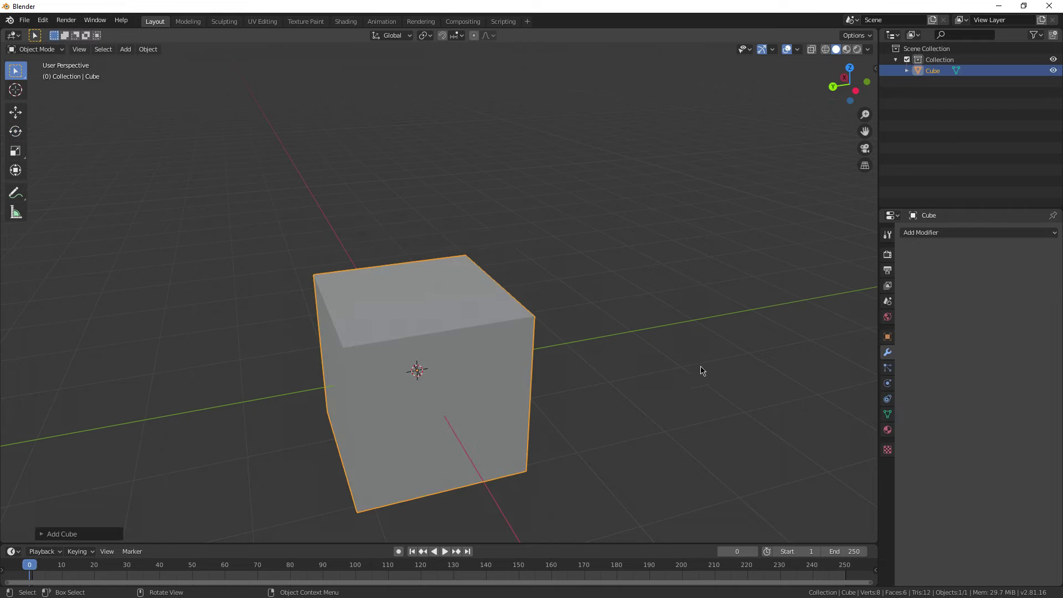
{"action": "left_click", "coordinate": [935, 233]}
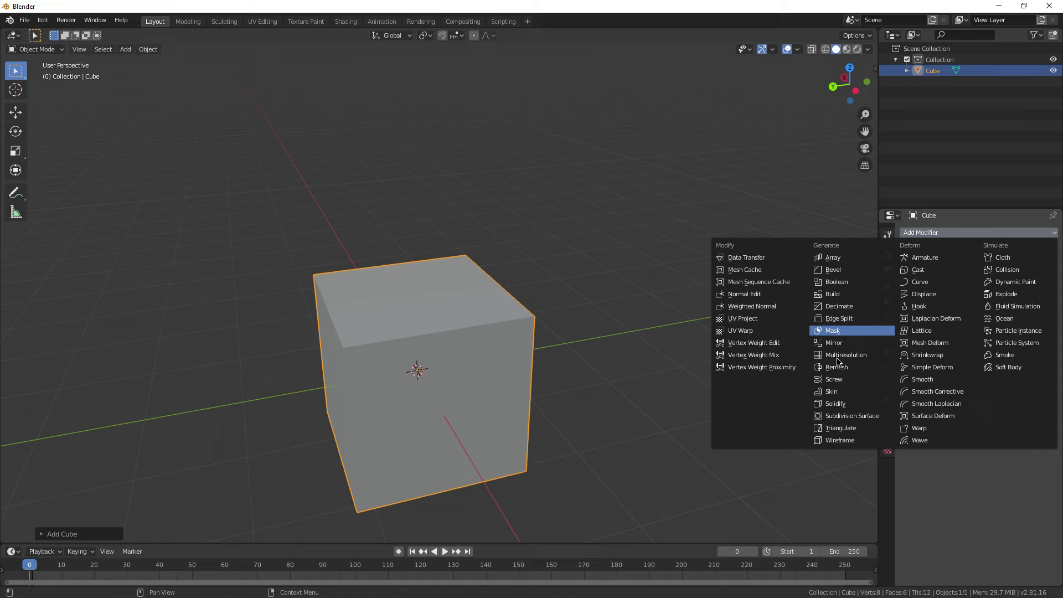
{"action": "key", "text": "Escape"}
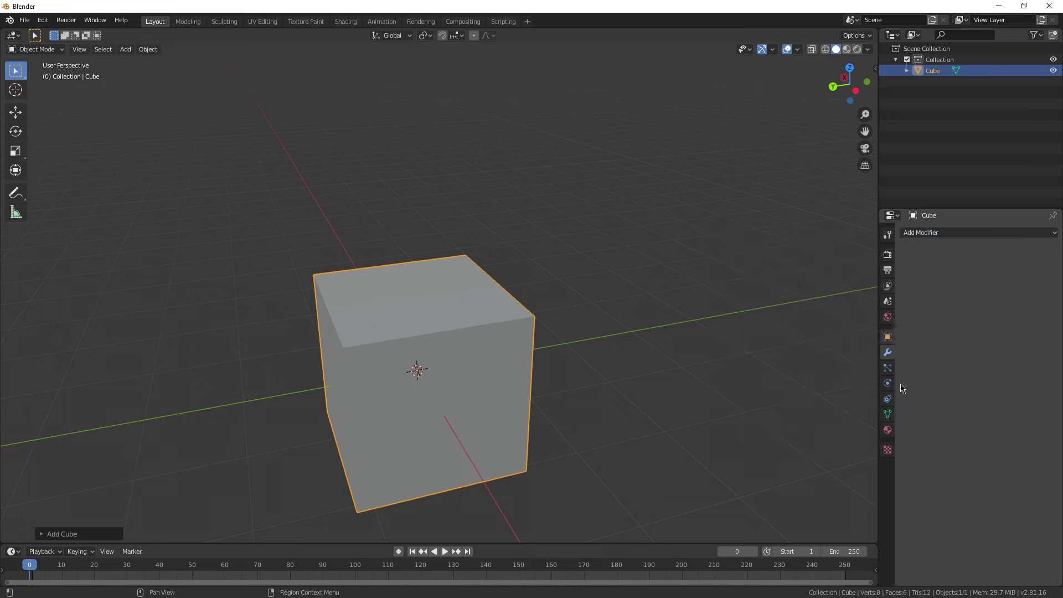
Step: Inspect the cube's Particles, Physics and Texture property tabs
{"action": "left_click", "coordinate": [888, 369]}
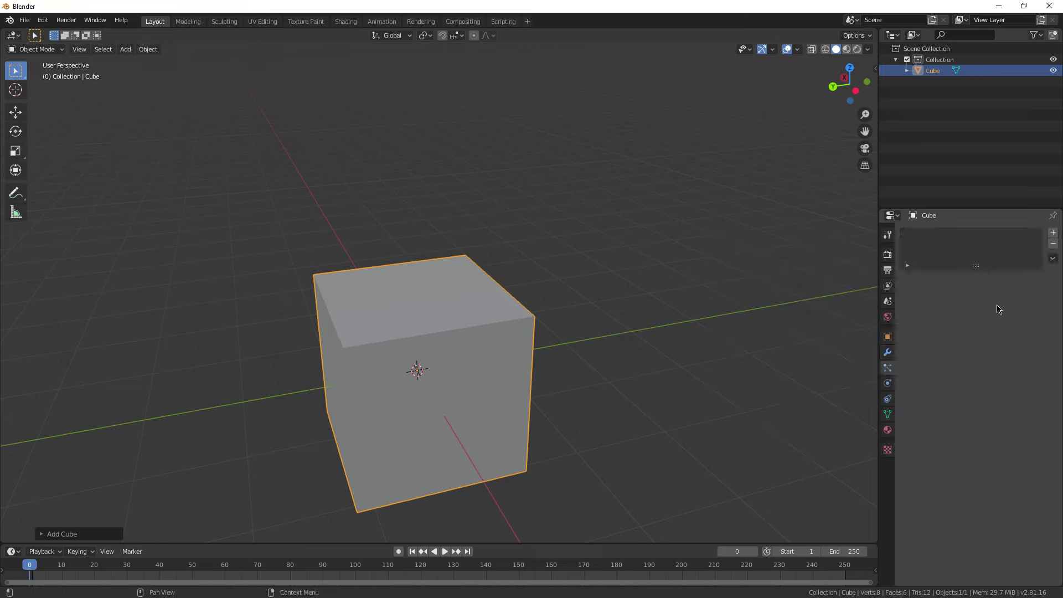
{"action": "left_click", "coordinate": [888, 383]}
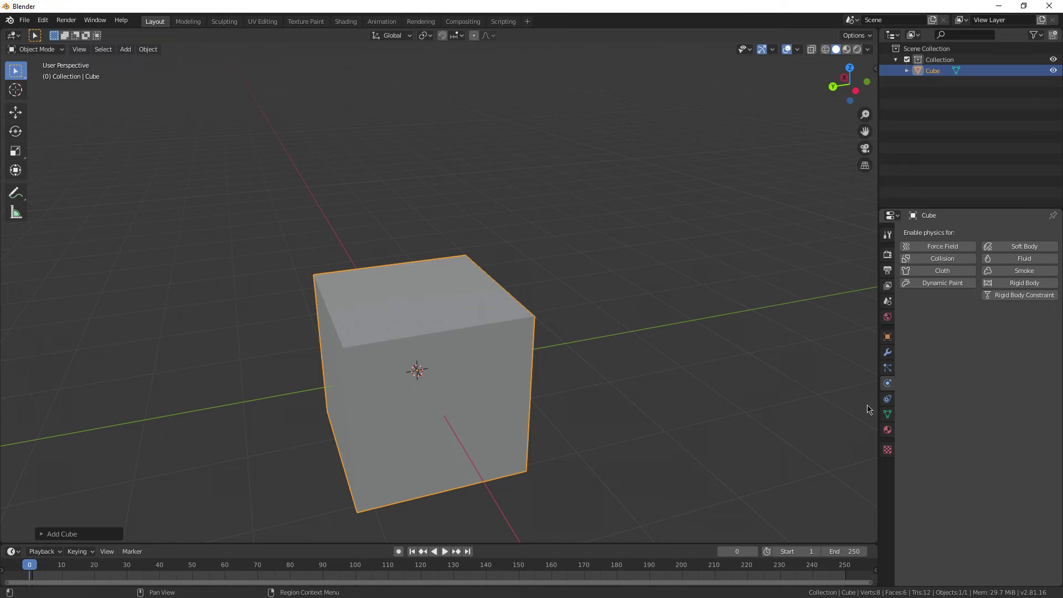
{"action": "left_click", "coordinate": [888, 449]}
{"action": "mouse_move", "coordinate": [803, 365]}
{"action": "middle_mouse_down"}
{"action": "mouse_move", "coordinate": [661, 284]}
{"action": "mouse_move", "coordinate": [720, 277]}
{"action": "middle_mouse_up"}
Step: Step through the Render, Output, View Layer, World and Scene tabs to the Object transform panel
{"action": "left_click", "coordinate": [888, 254]}
{"action": "left_click", "coordinate": [888, 270]}
{"action": "left_click", "coordinate": [888, 286]}
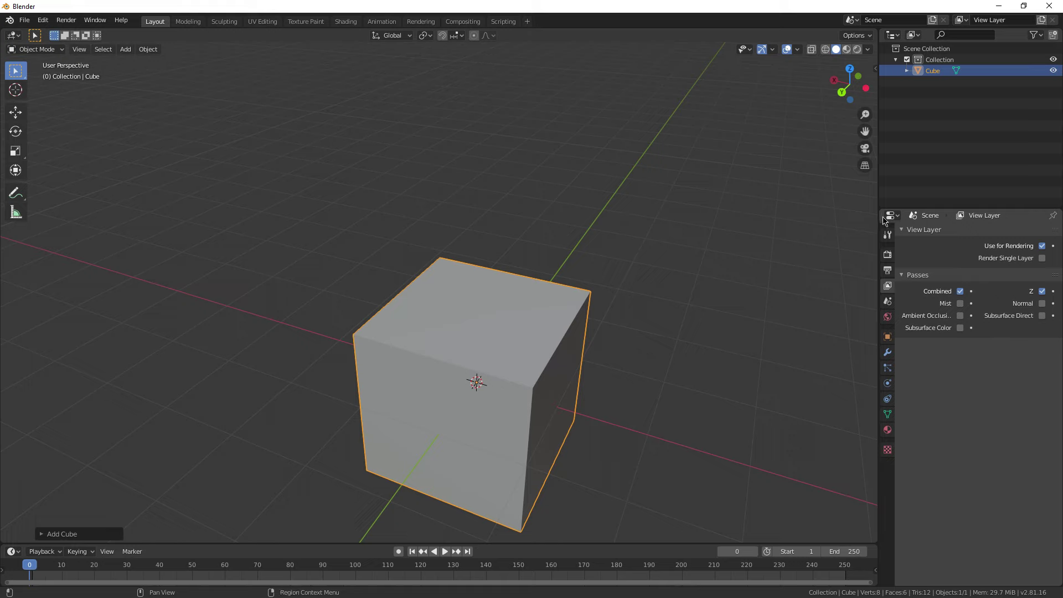
{"action": "left_click", "coordinate": [889, 316]}
{"action": "left_click", "coordinate": [888, 302]}
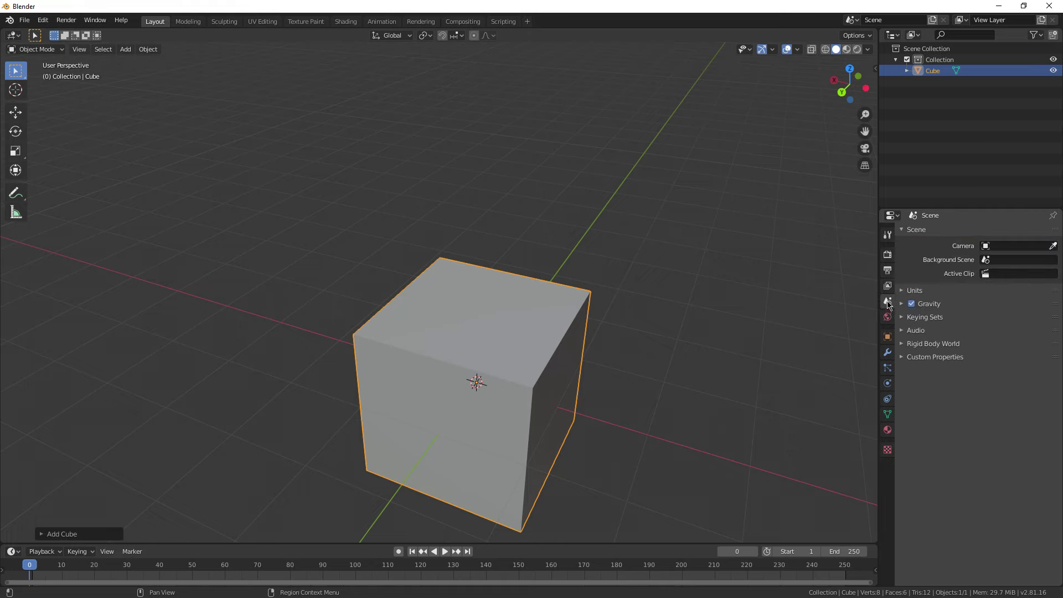
{"action": "left_click", "coordinate": [888, 337]}
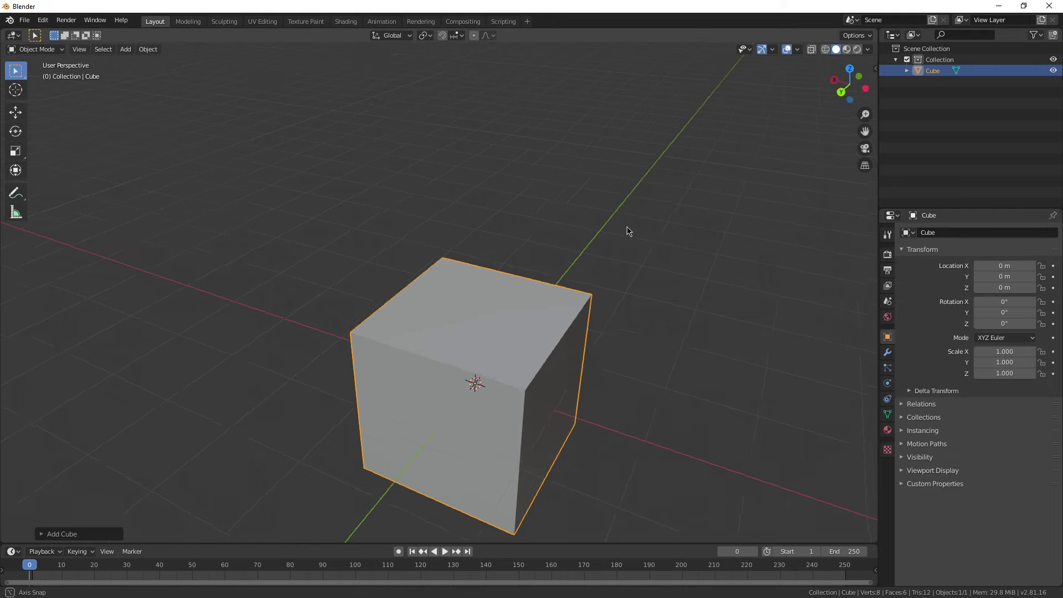
{"action": "middle_click_drag", "start_coordinate": [626, 231], "coordinate": [491, 200]}
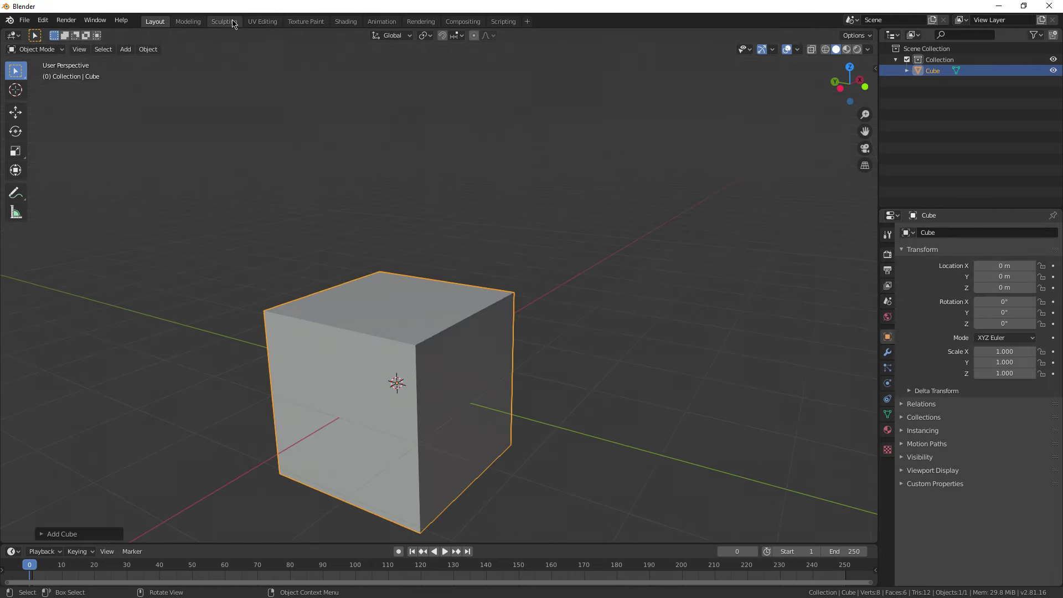
{"action": "left_click", "coordinate": [263, 21]}
{"action": "left_click", "coordinate": [306, 21]}
{"action": "left_click", "coordinate": [345, 21]}
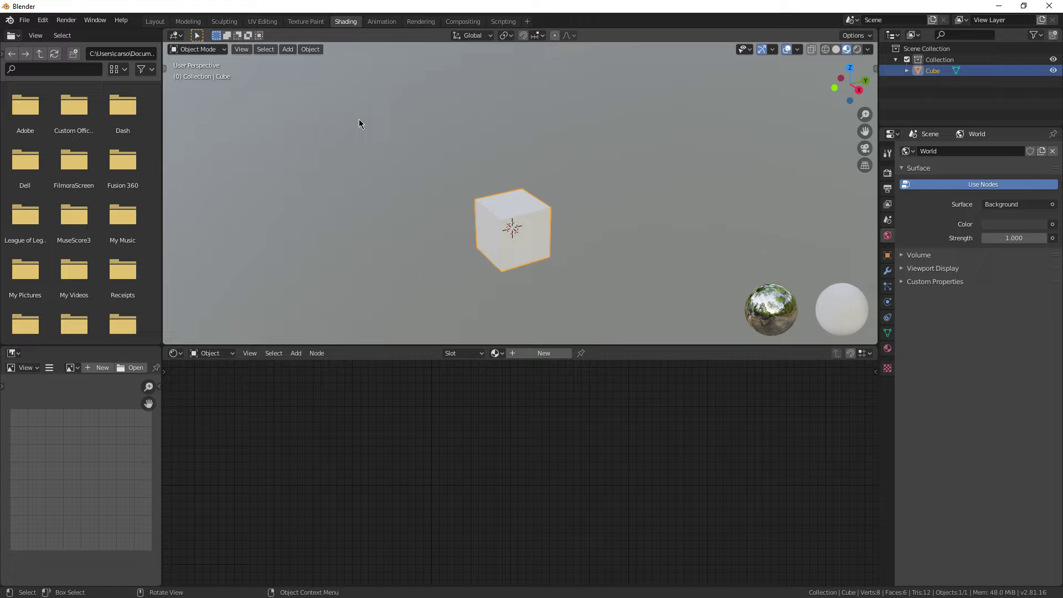
{"action": "mouse_move", "coordinate": [395, 159]}
{"action": "middle_mouse_down"}
{"action": "mouse_move", "coordinate": [375, 152]}
{"action": "mouse_move", "coordinate": [506, 205]}
{"action": "mouse_move", "coordinate": [596, 201]}
{"action": "mouse_move", "coordinate": [354, 185]}
{"action": "mouse_move", "coordinate": [258, 65]}
{"action": "middle_mouse_up"}
{"action": "left_click", "coordinate": [155, 21]}
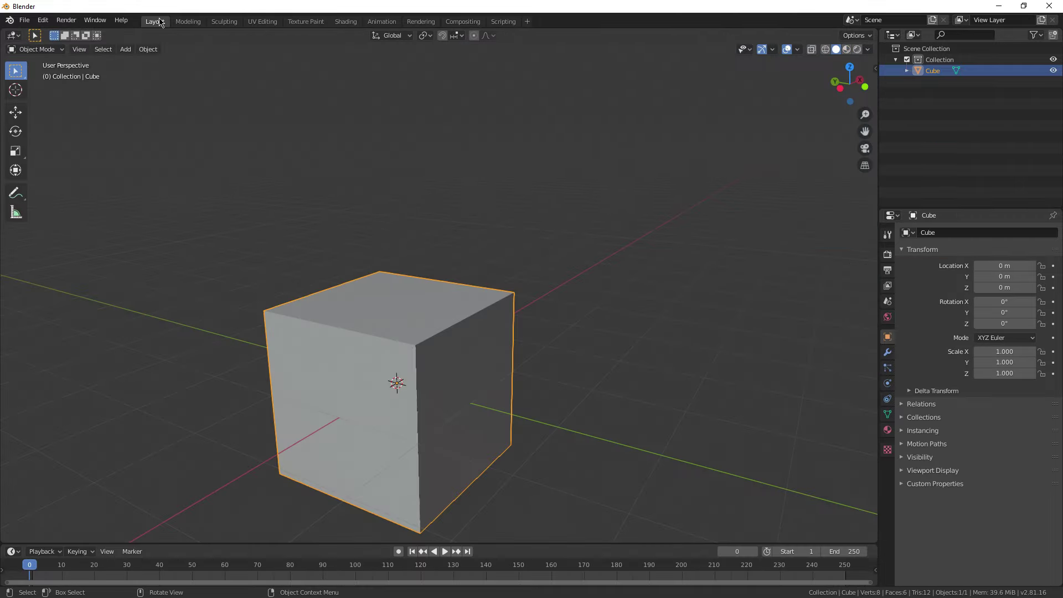
{"action": "middle_click_drag", "start_coordinate": [496, 289], "coordinate": [238, 260]}
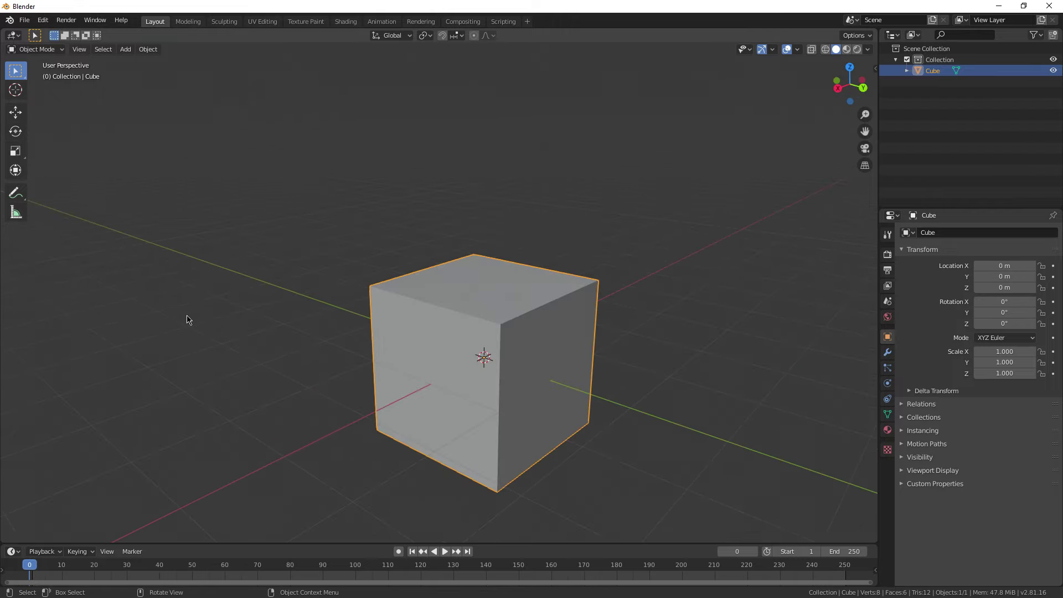
{"action": "middle_click_drag", "start_coordinate": [366, 349], "coordinate": [495, 344]}
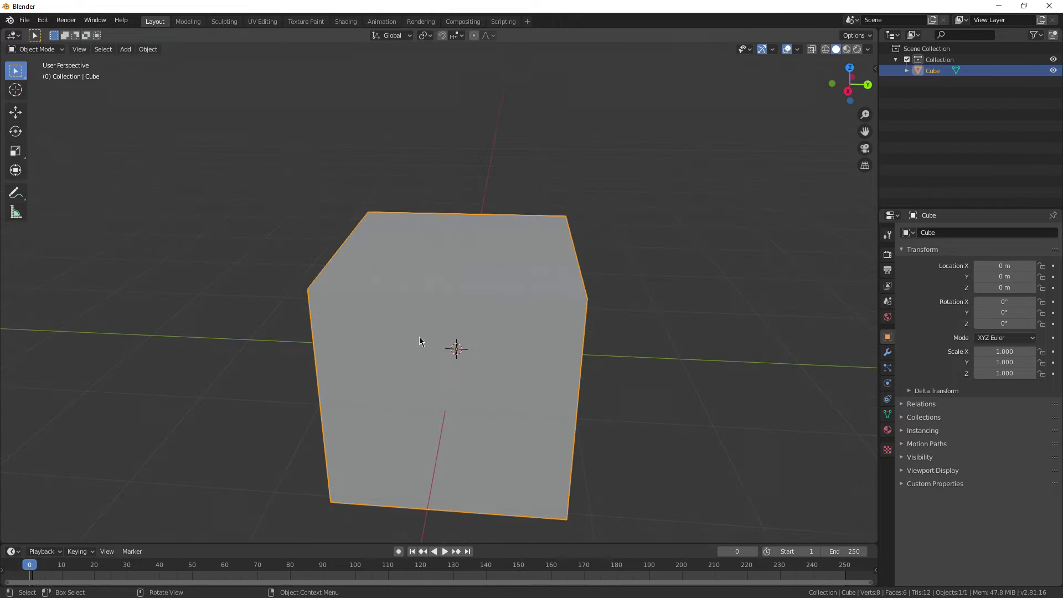
{"action": "middle_click_drag", "start_coordinate": [420, 342], "coordinate": [395, 291]}
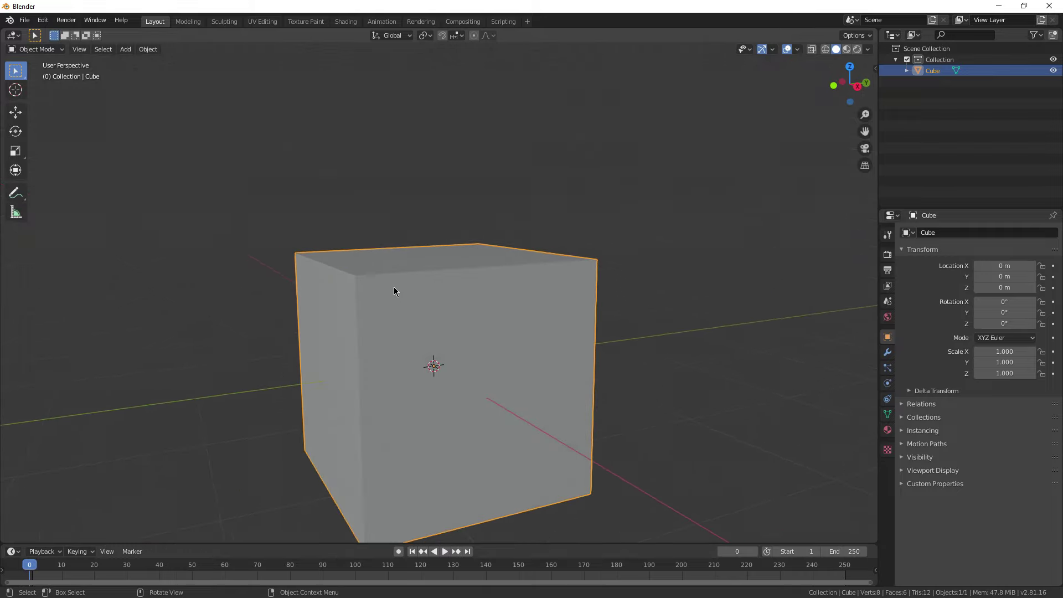
{"action": "scroll", "coordinate": [394, 288], "scroll_direction": "down", "scroll_amount": 2}
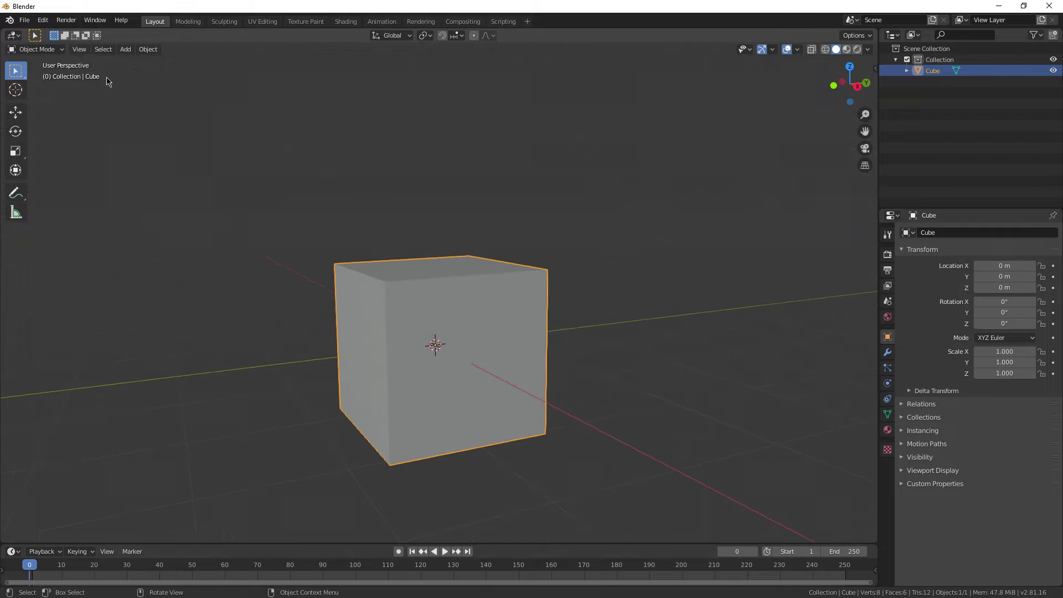
Step: Move the cube with G along Y to 4.365 m
{"action": "middle_click_drag", "start_coordinate": [615, 332], "coordinate": [313, 313]}
{"action": "scroll", "coordinate": [313, 314], "scroll_direction": "down", "scroll_amount": 3}
{"action": "key", "text": "g"}
{"action": "left_click", "coordinate": [330, 433]}
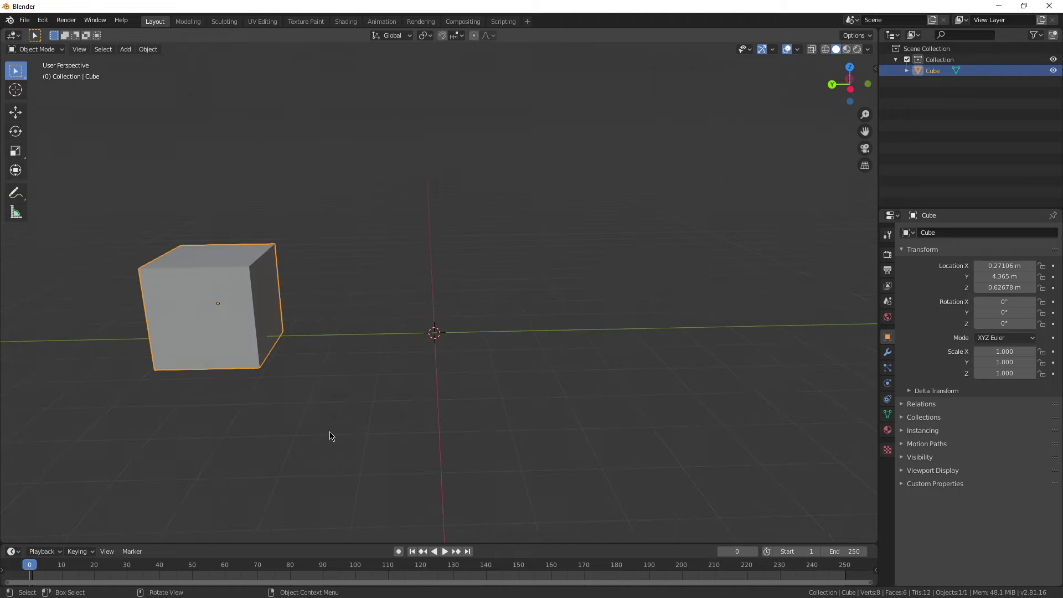
{"action": "scroll", "coordinate": [330, 433], "scroll_direction": "up", "scroll_amount": 1}
{"action": "middle_click_drag", "start_coordinate": [330, 432], "coordinate": [322, 432]}
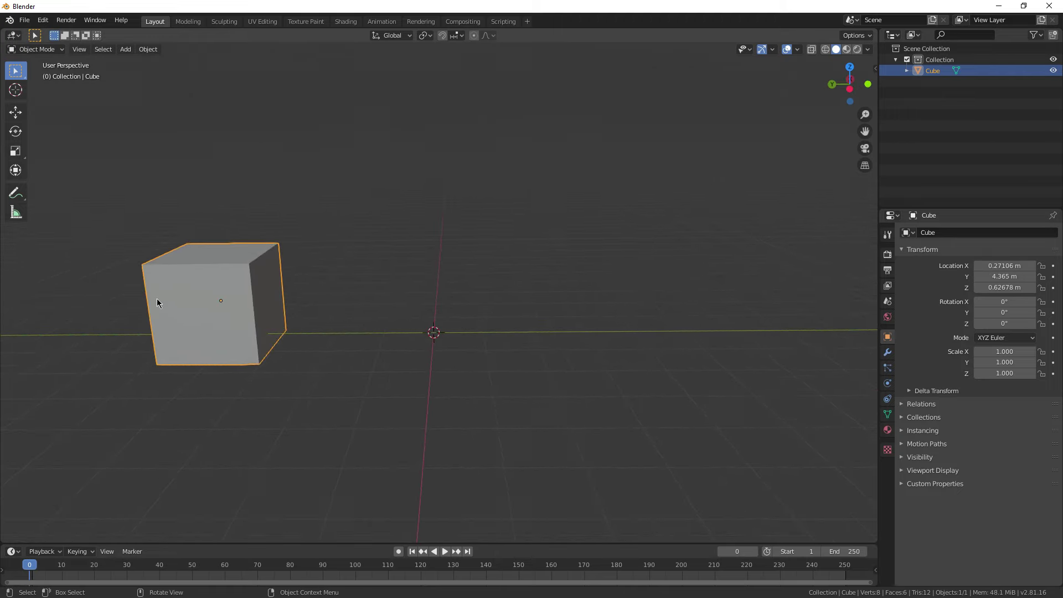
Step: In Edit Mode, try moving a corner vertex, undo it, and return to Object Mode
{"action": "key", "text": "Tab"}
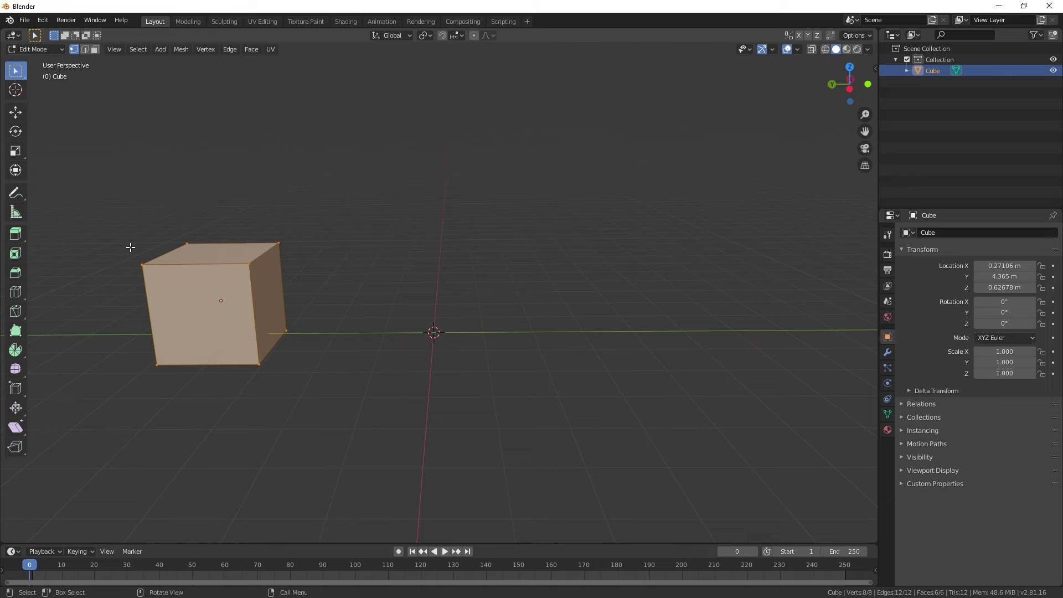
{"action": "left_click", "coordinate": [136, 257]}
{"action": "key", "text": "g"}
{"action": "left_click", "coordinate": [229, 299]}
{"action": "key", "text": "ctrl+z"}
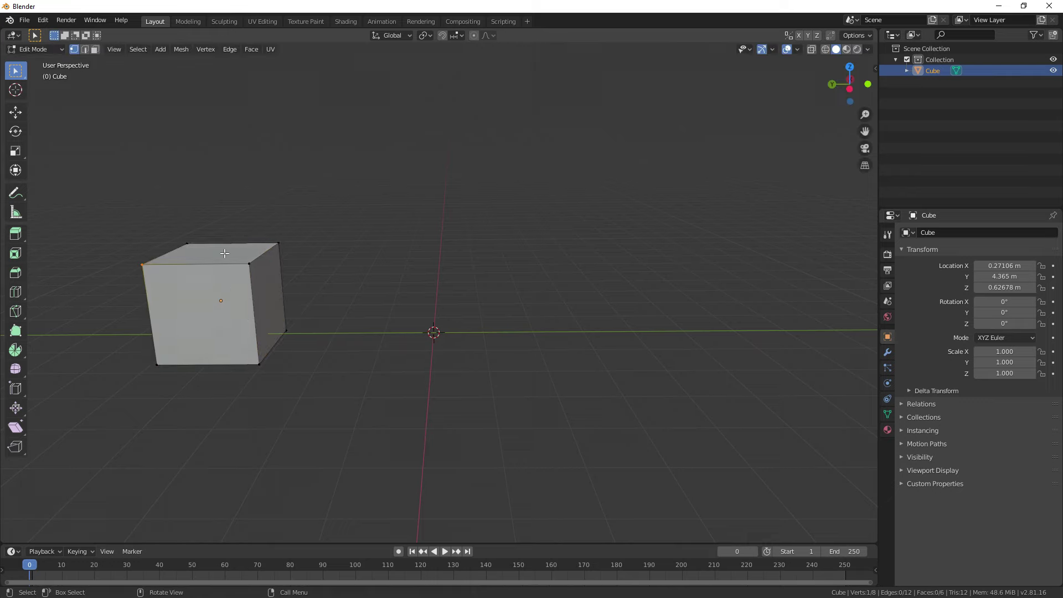
{"action": "key", "text": "g"}
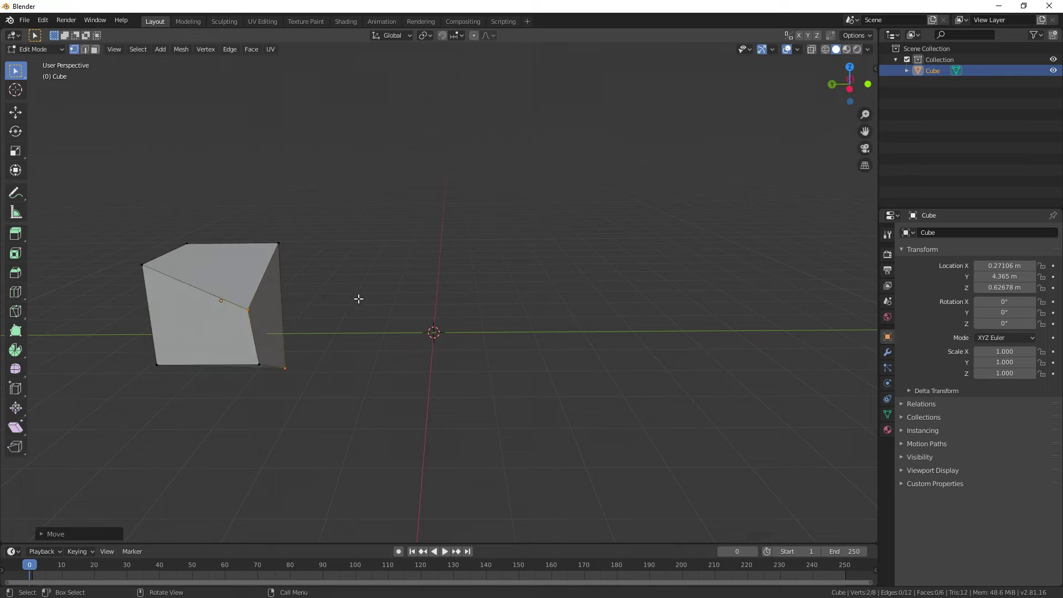
{"action": "key", "text": "Escape"}
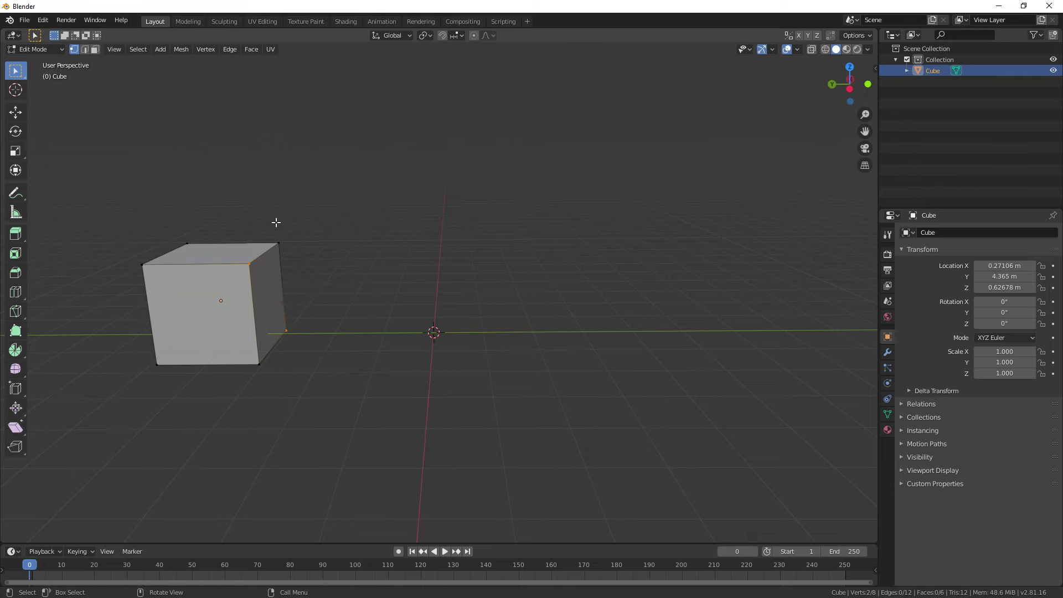
{"action": "key", "text": "Tab"}
Step: Duplicate the cube with Shift+D, placing Cube.001 on the right of the origin
{"action": "key", "text": "shift+d"}
{"action": "left_click", "coordinate": [448, 366]}
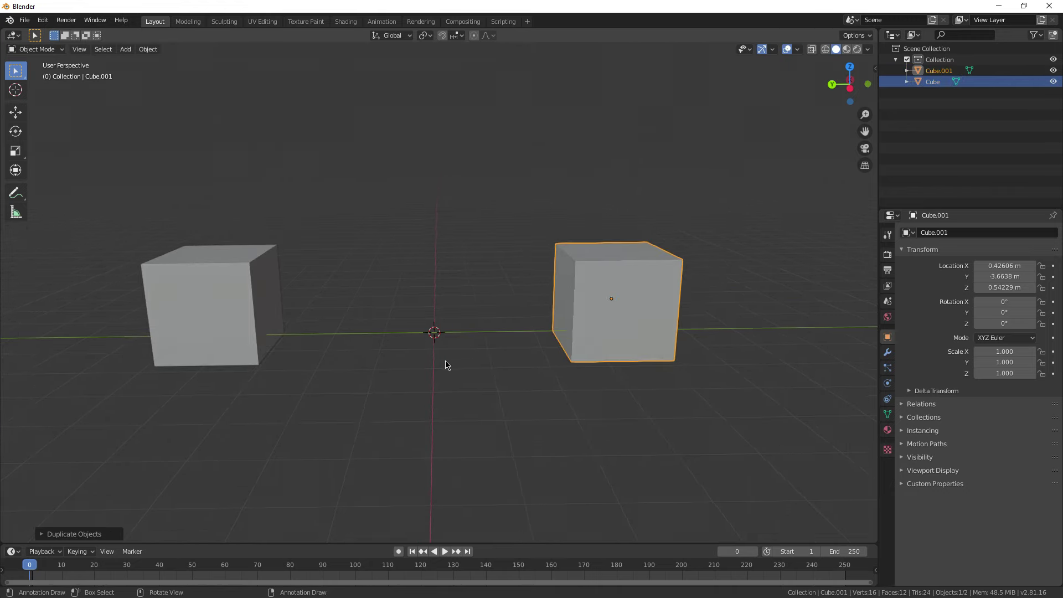
{"action": "middle_click_drag", "start_coordinate": [376, 314], "coordinate": [324, 393]}
{"action": "middle_click_drag", "start_coordinate": [302, 288], "coordinate": [264, 405]}
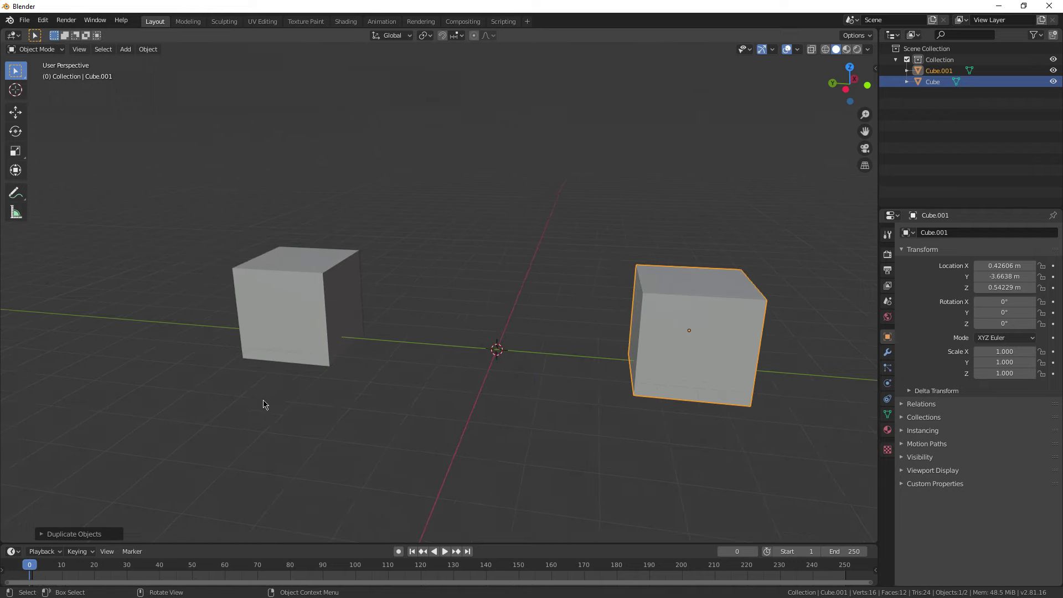
{"action": "middle_click_drag", "start_coordinate": [331, 325], "coordinate": [403, 361]}
Step: Deselect all objects and open the original Cube in Edit Mode
{"action": "key", "text": "alt+a"}
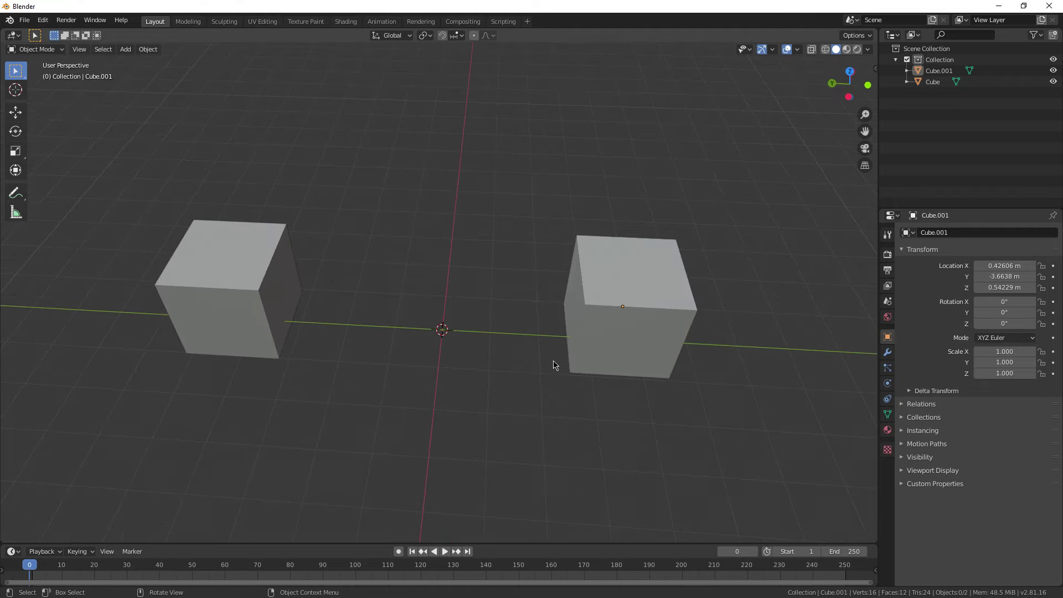
{"action": "middle_click_drag", "start_coordinate": [487, 343], "coordinate": [467, 328]}
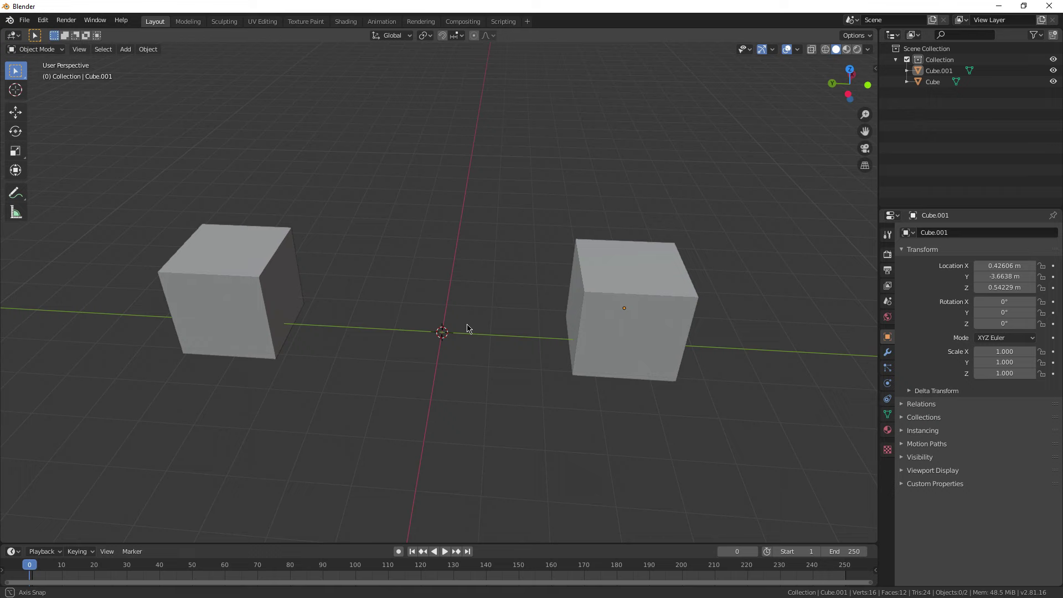
{"action": "left_click", "coordinate": [51, 71]}
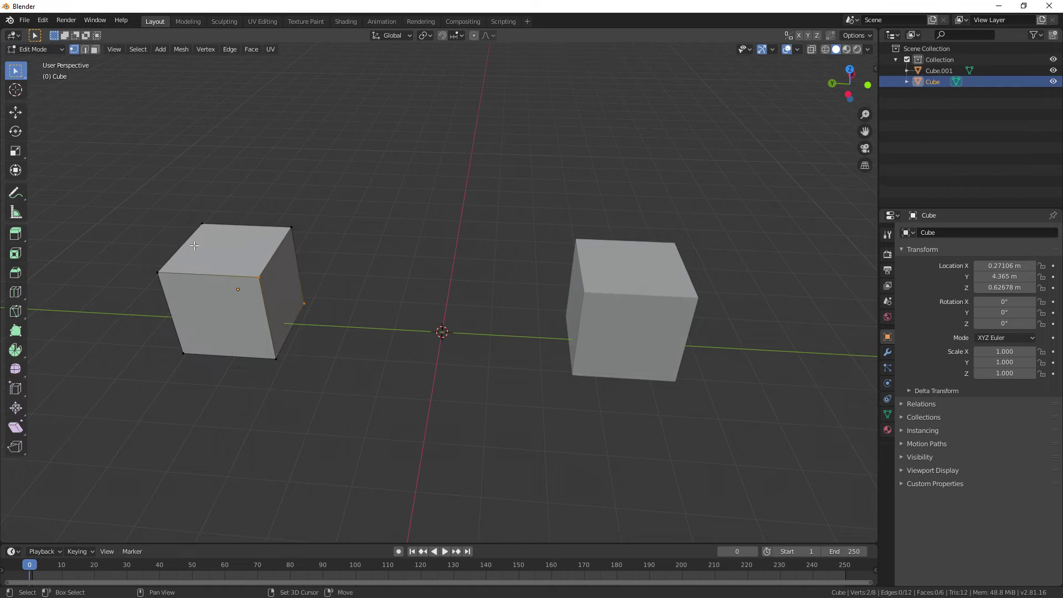
Step: Add a loop cut around the original cube and slide it off-centre toward one side
{"action": "middle_click_drag", "start_coordinate": [194, 246], "coordinate": [379, 282], "text": "shift"}
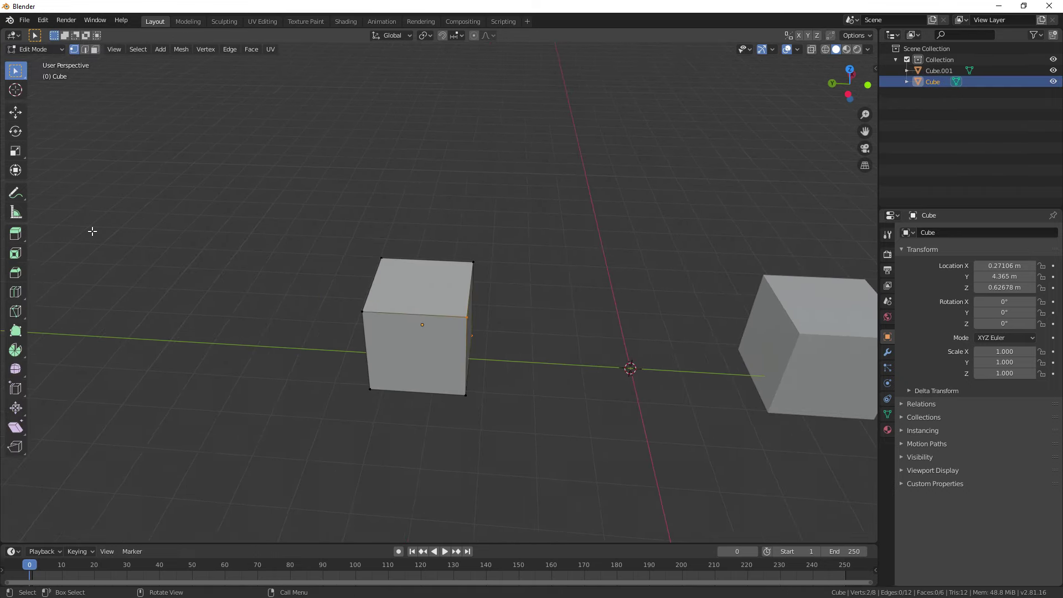
{"action": "middle_click_drag", "start_coordinate": [93, 231], "coordinate": [9, 205]}
{"action": "scroll", "coordinate": [4, 460], "scroll_direction": "up", "scroll_amount": 4}
{"action": "scroll", "coordinate": [291, 414], "scroll_direction": "up", "scroll_amount": 1}
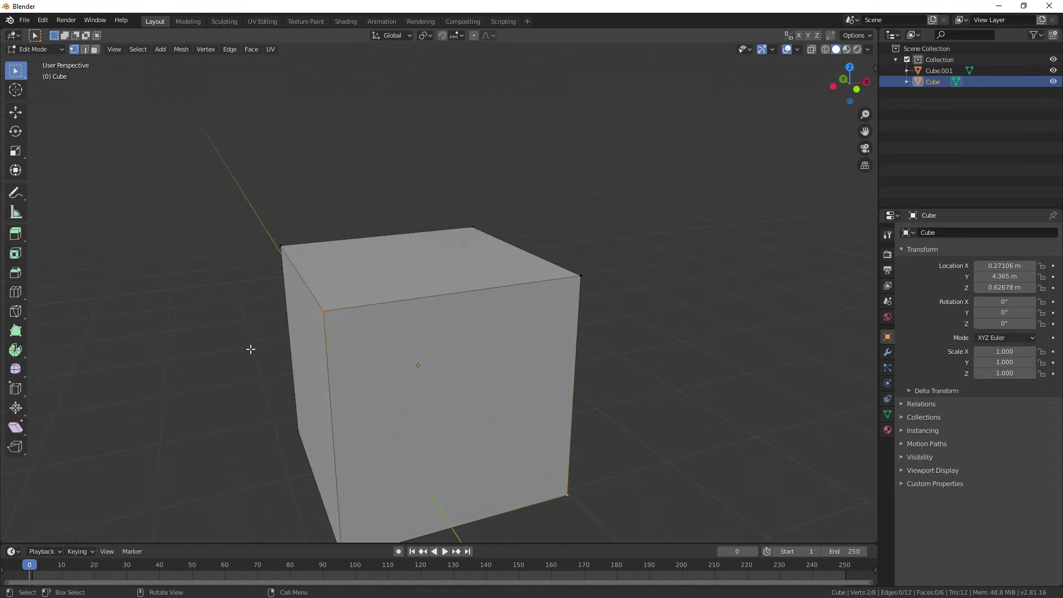
{"action": "middle_click_drag", "start_coordinate": [289, 291], "coordinate": [333, 312]}
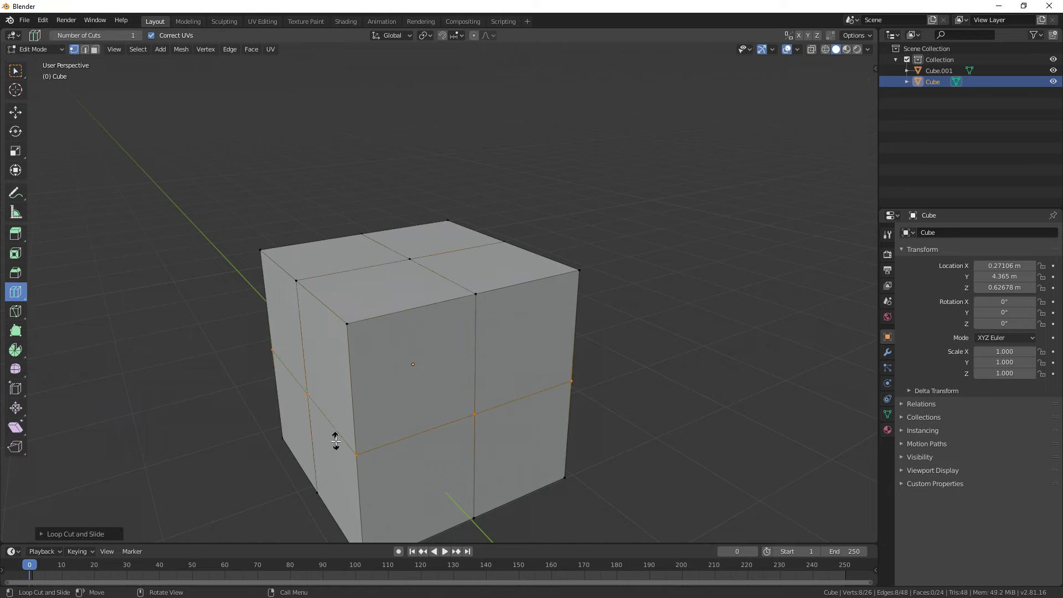
{"action": "left_click", "coordinate": [524, 291]}
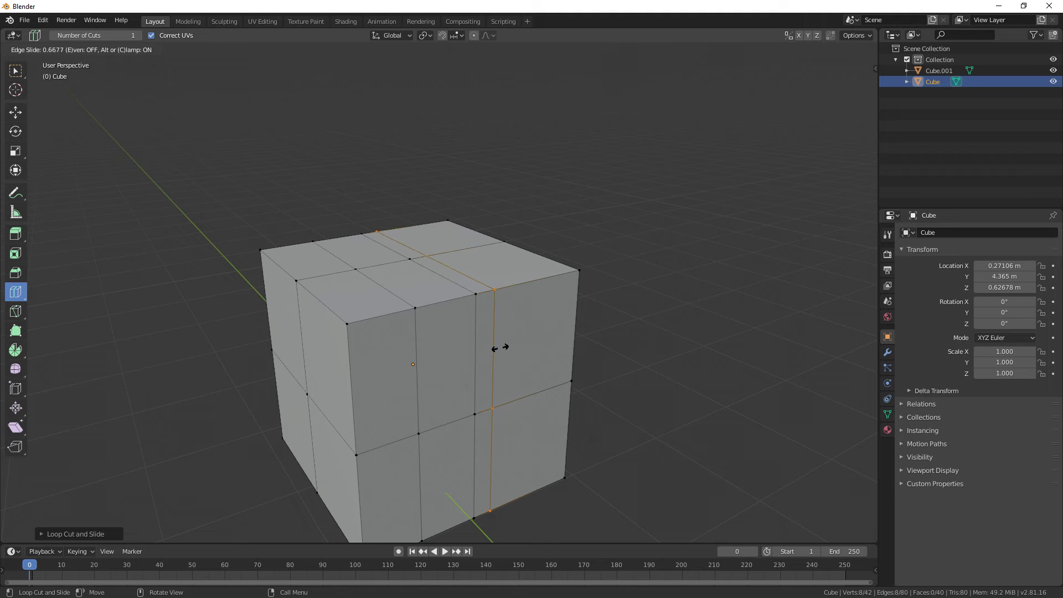
{"action": "left_click", "coordinate": [535, 362]}
{"action": "left_click", "coordinate": [20, 315]}
{"action": "middle_click_drag", "start_coordinate": [355, 266], "coordinate": [362, 304]}
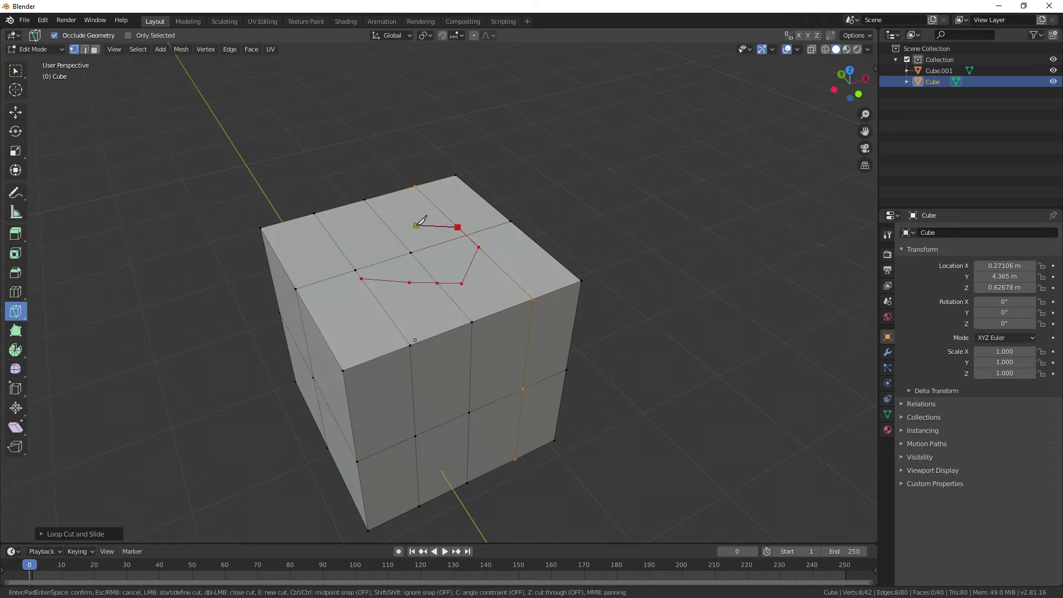
Step: Confirm the knife cut drawn across the cube's top face
{"action": "key", "text": "Return"}
{"action": "middle_click_drag", "start_coordinate": [423, 308], "coordinate": [438, 335]}
{"action": "right_click", "coordinate": [348, 305]}
Step: Switch to edge select and bevel the top-left edge into a narrow sloped face
{"action": "left_click", "coordinate": [15, 272]}
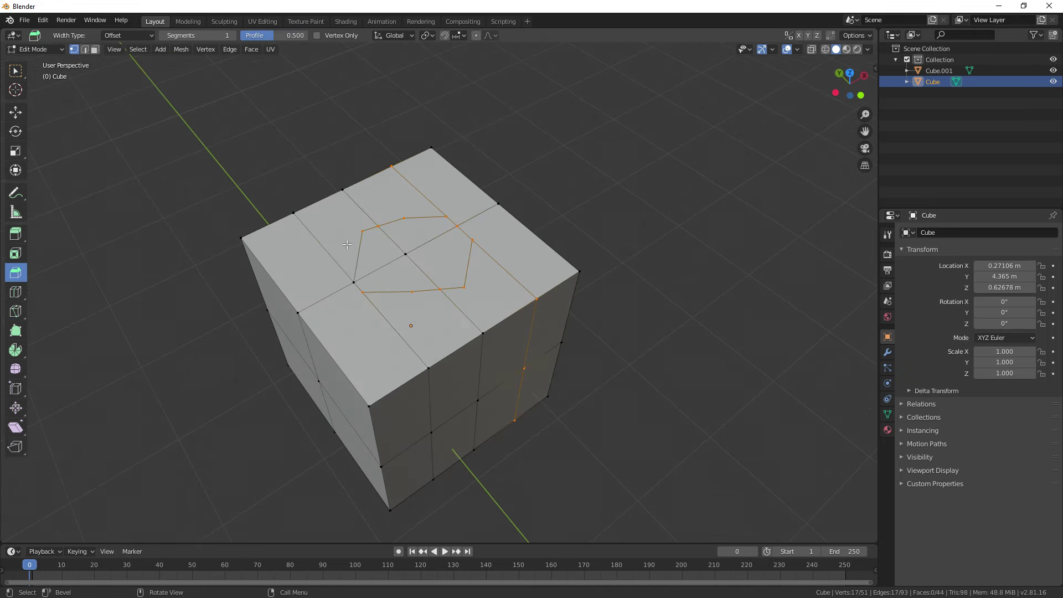
{"action": "key", "text": "2"}
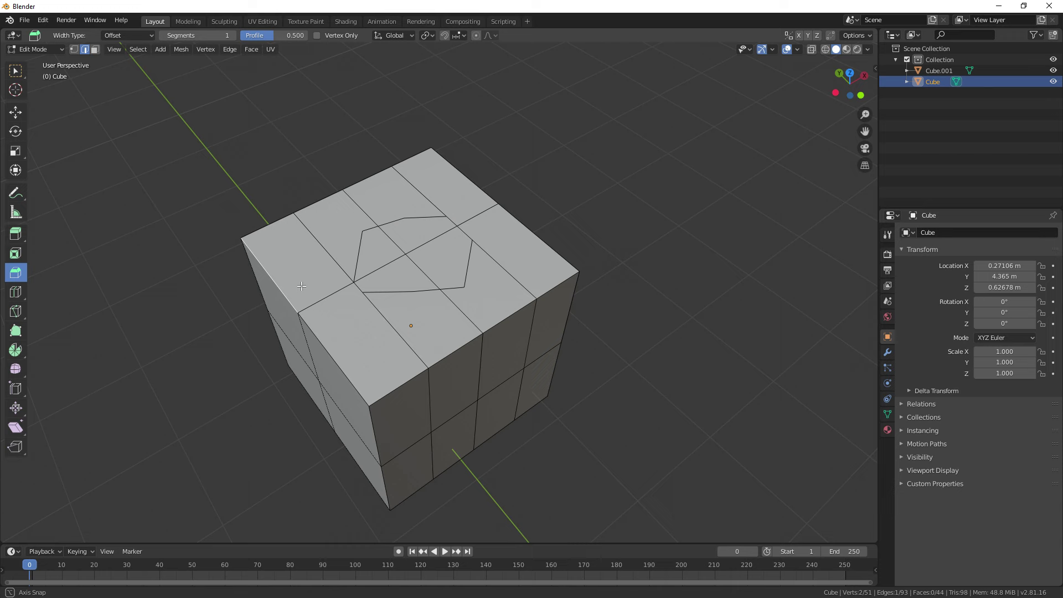
{"action": "middle_click_drag", "start_coordinate": [301, 287], "coordinate": [306, 270]}
{"action": "key", "text": "ctrl+b"}
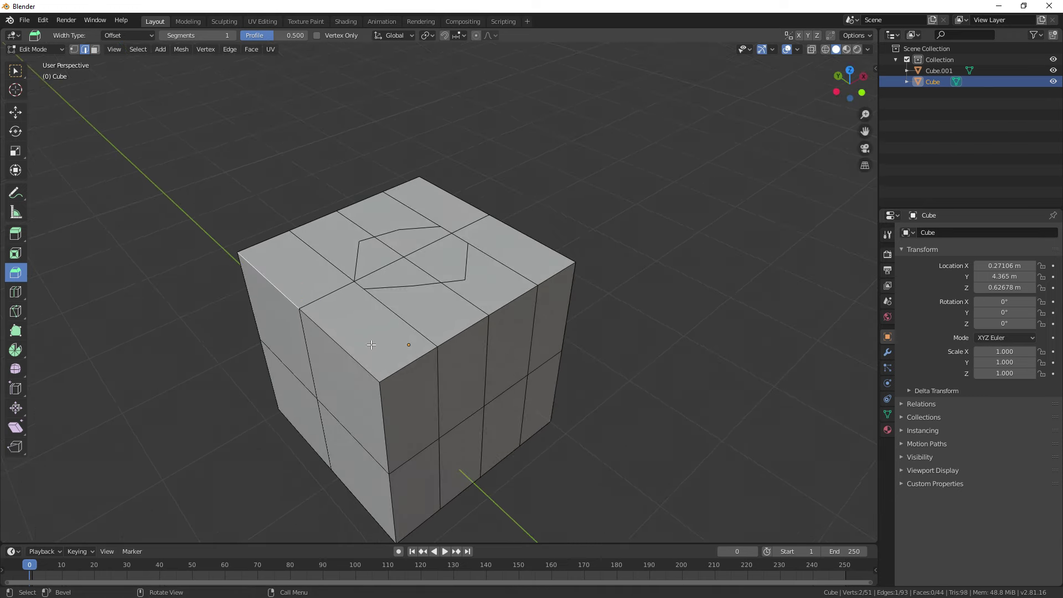
{"action": "middle_click_drag", "start_coordinate": [371, 344], "coordinate": [332, 336]}
{"action": "middle_click_drag", "start_coordinate": [423, 357], "coordinate": [320, 282]}
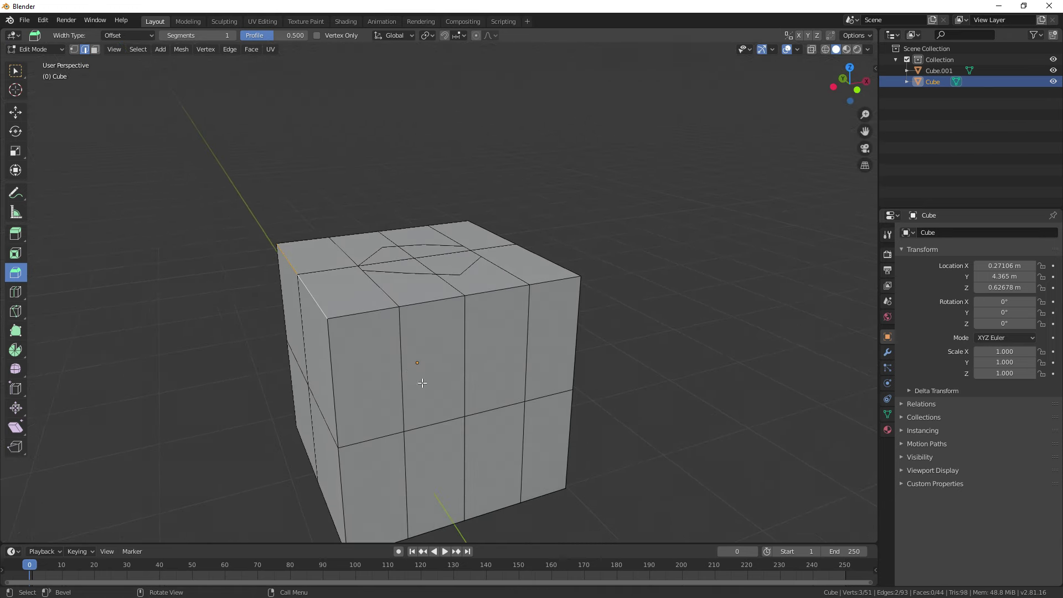
{"action": "left_click_drag", "start_coordinate": [422, 383], "coordinate": [450, 401]}
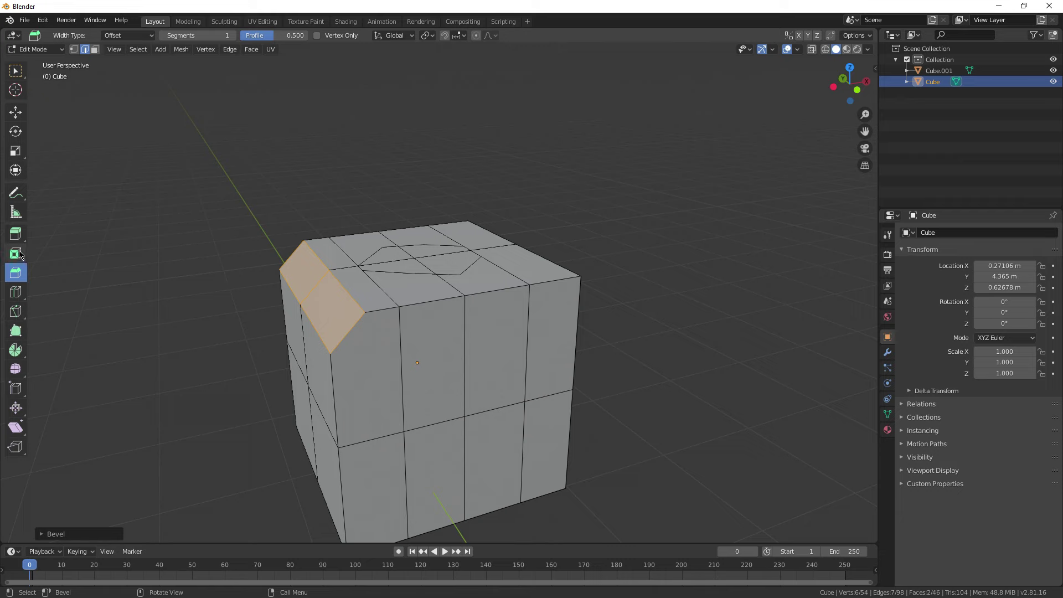
Step: Extrude the bevelled face outward into an angled block, then pick an edge on the top face
{"action": "left_click", "coordinate": [15, 233]}
{"action": "left_click_drag", "start_coordinate": [265, 251], "coordinate": [188, 237]}
{"action": "left_click", "coordinate": [425, 259]}
Step: Cycle through the Scale, Rotate and Move tools and orbit to look down on the cube's top
{"action": "left_click", "coordinate": [15, 151]}
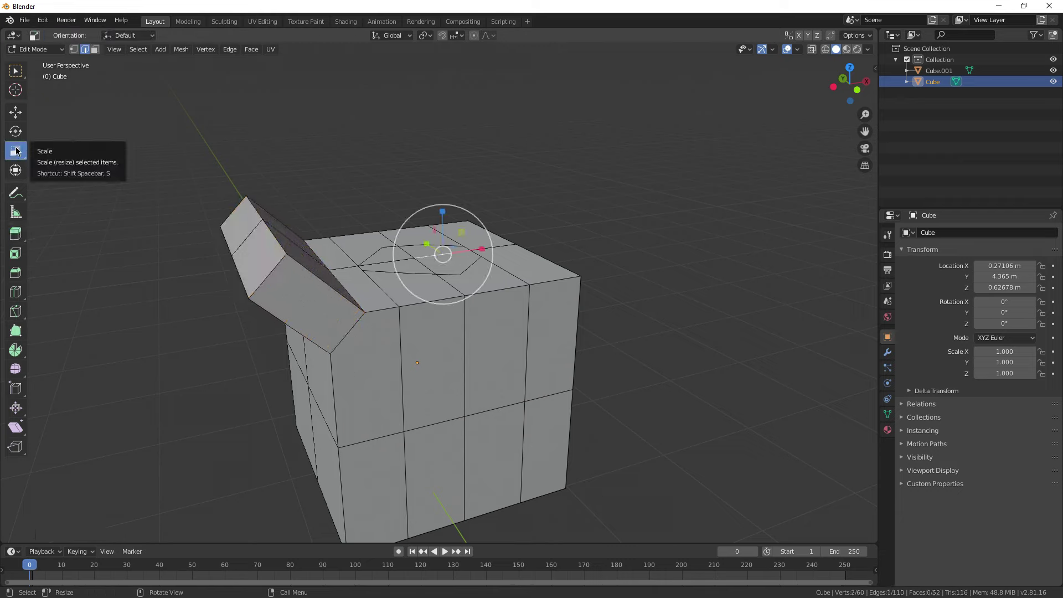
{"action": "left_click", "coordinate": [16, 131]}
{"action": "left_click", "coordinate": [15, 112]}
{"action": "middle_click_drag", "start_coordinate": [243, 219], "coordinate": [11, 194]}
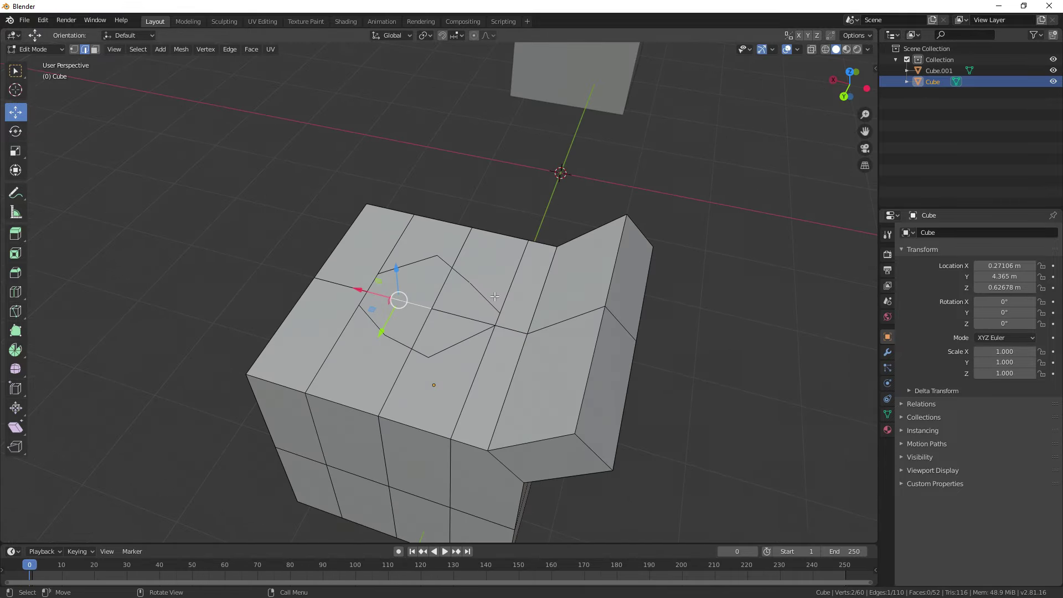
{"action": "scroll", "coordinate": [494, 297], "scroll_direction": "down", "scroll_amount": 4}
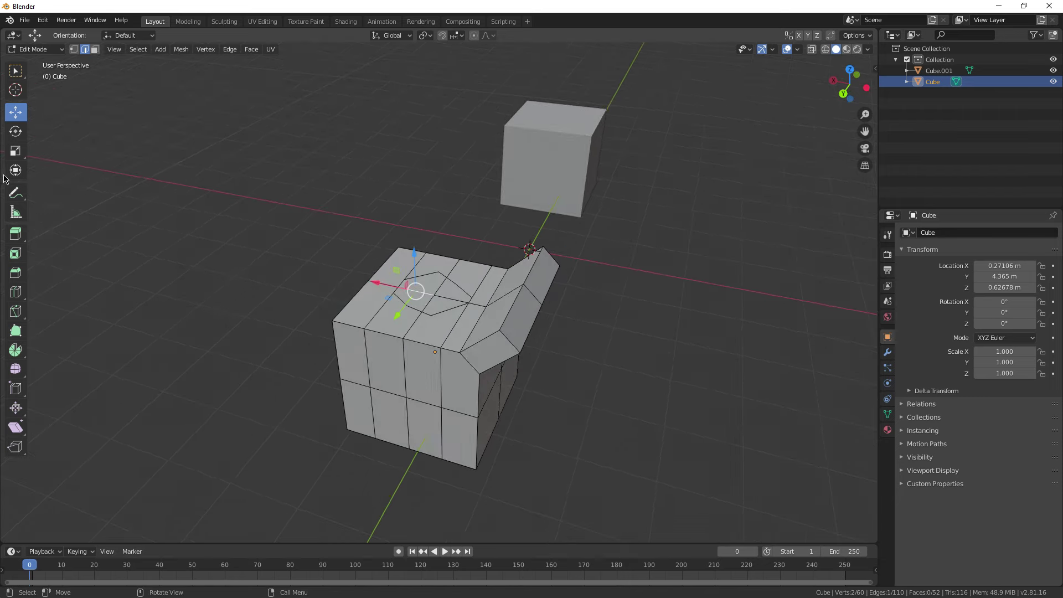
{"action": "mouse_move", "coordinate": [298, 256]}
{"action": "middle_mouse_down"}
{"action": "mouse_move", "coordinate": [289, 264]}
{"action": "mouse_move", "coordinate": [315, 294]}
{"action": "mouse_move", "coordinate": [299, 263]}
{"action": "middle_mouse_up"}
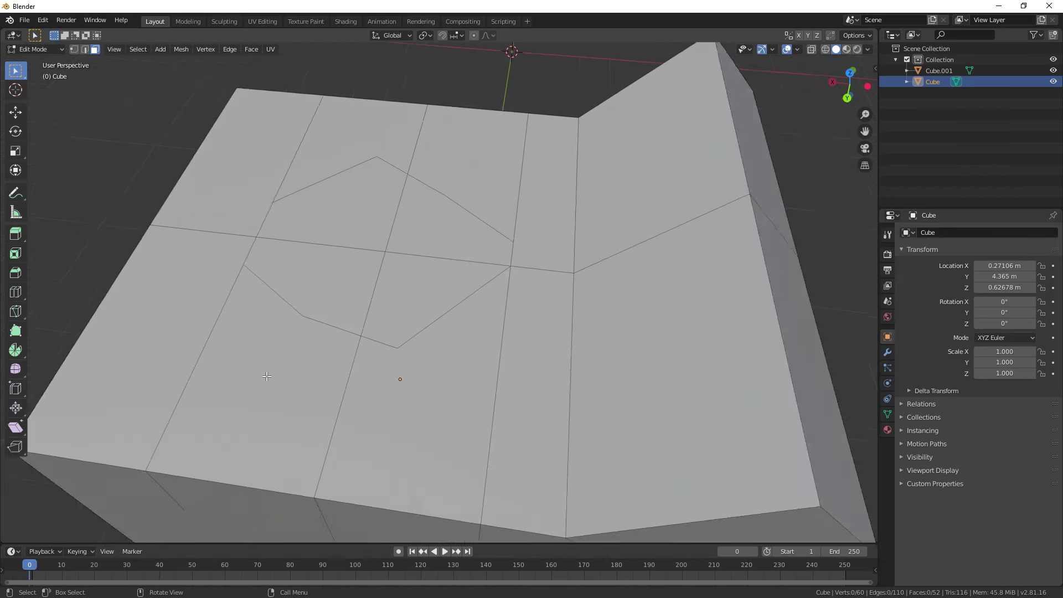
Step: Select a top face and extrude it upward into a raised block with E
{"action": "left_click", "coordinate": [333, 377]}
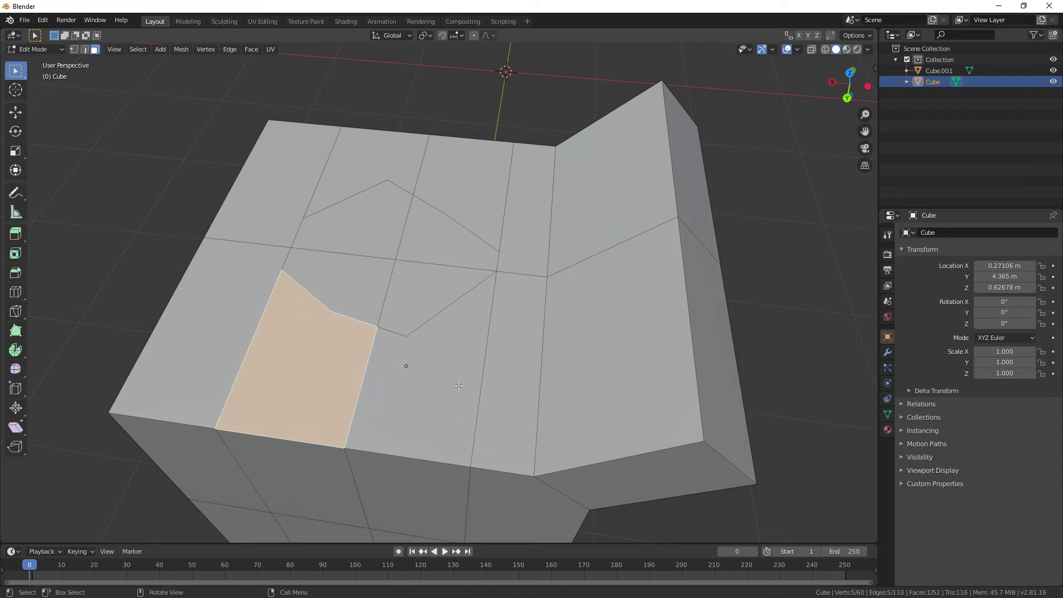
{"action": "left_click", "coordinate": [429, 349]}
{"action": "left_click", "coordinate": [359, 295]}
{"action": "middle_click_drag", "start_coordinate": [359, 295], "coordinate": [429, 334]}
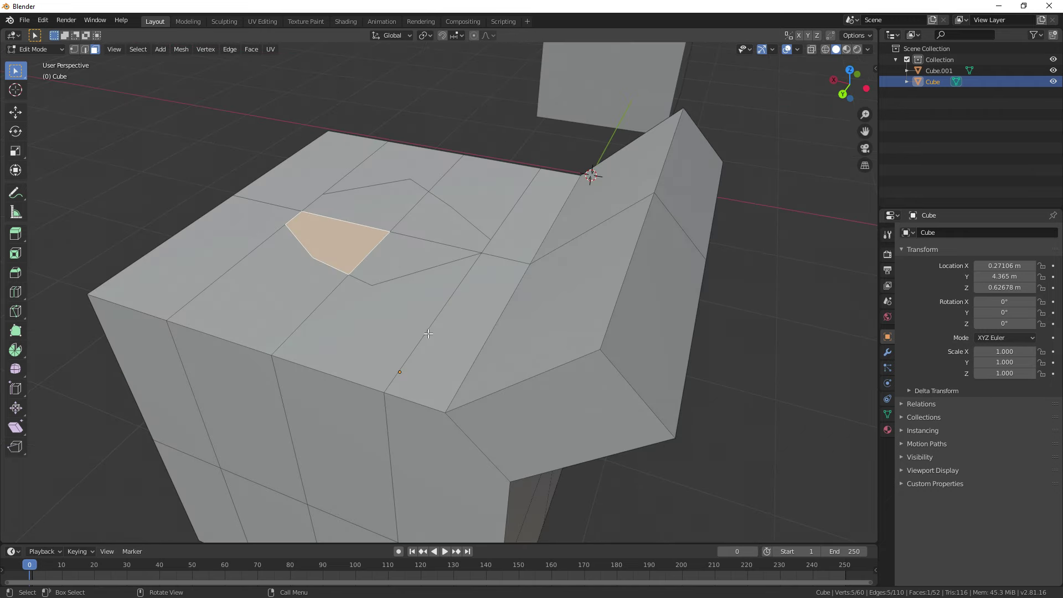
{"action": "key", "text": "e"}
Step: Bevel the block's edge with Ctrl+B and inset two top faces with I
{"action": "left_click", "coordinate": [401, 294]}
{"action": "key", "text": "2"}
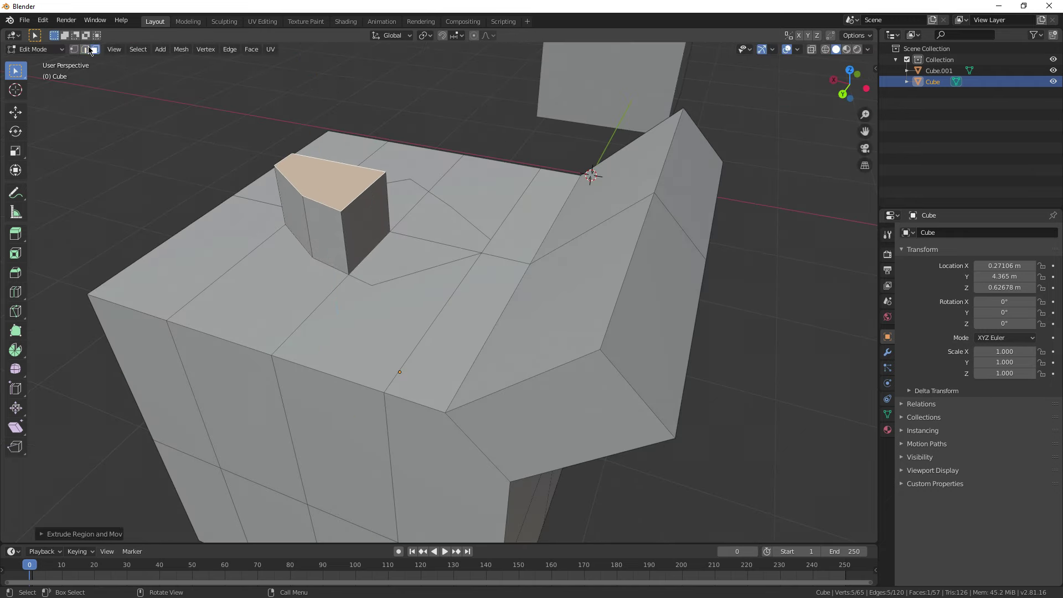
{"action": "middle_click_drag", "start_coordinate": [401, 294], "coordinate": [447, 306]}
{"action": "key", "text": "ctrl+b"}
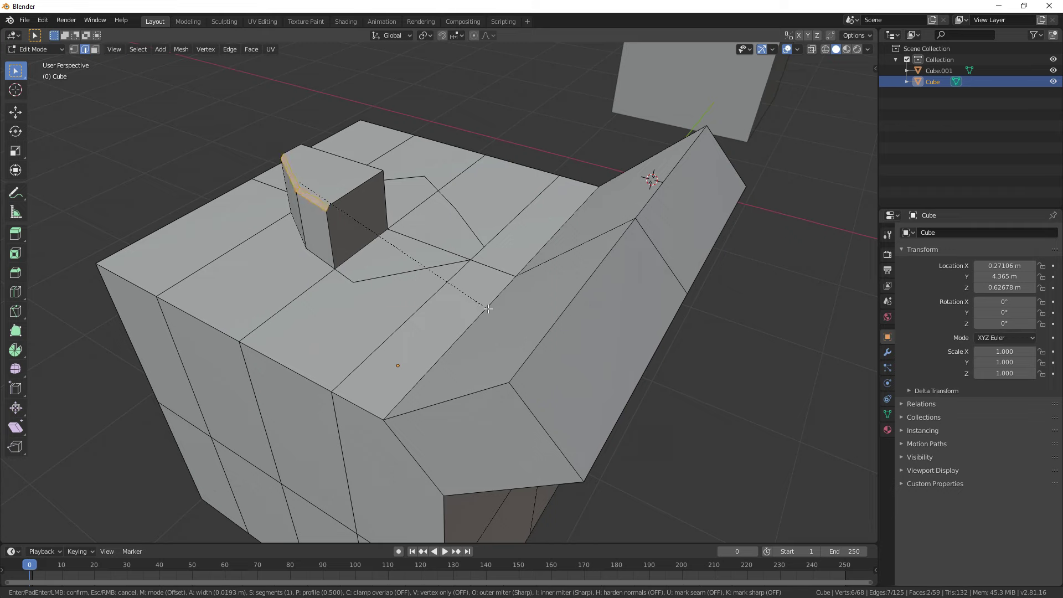
{"action": "left_click", "coordinate": [500, 314]}
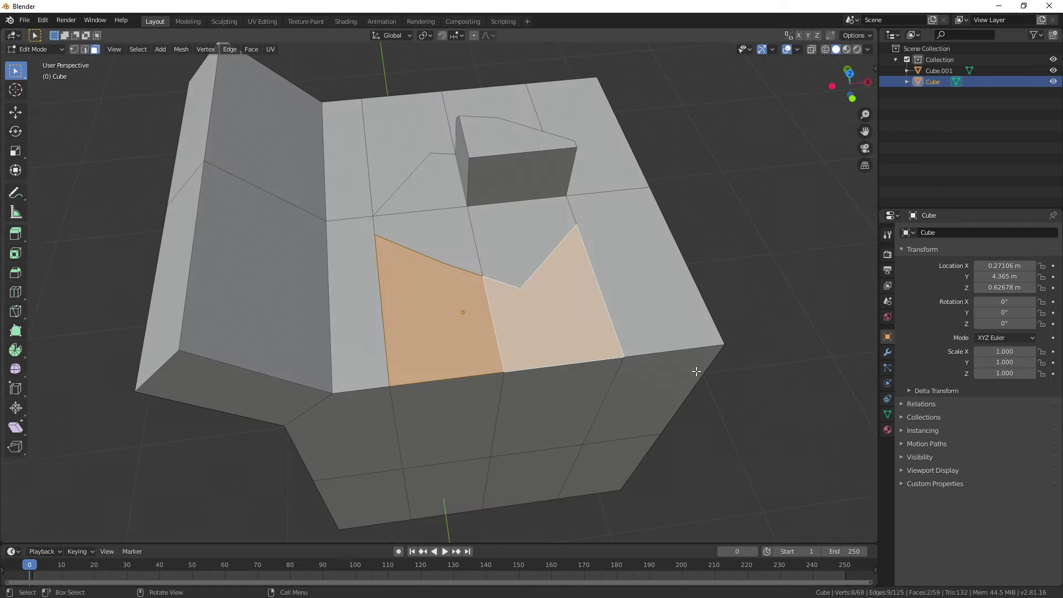
{"action": "key", "text": "i"}
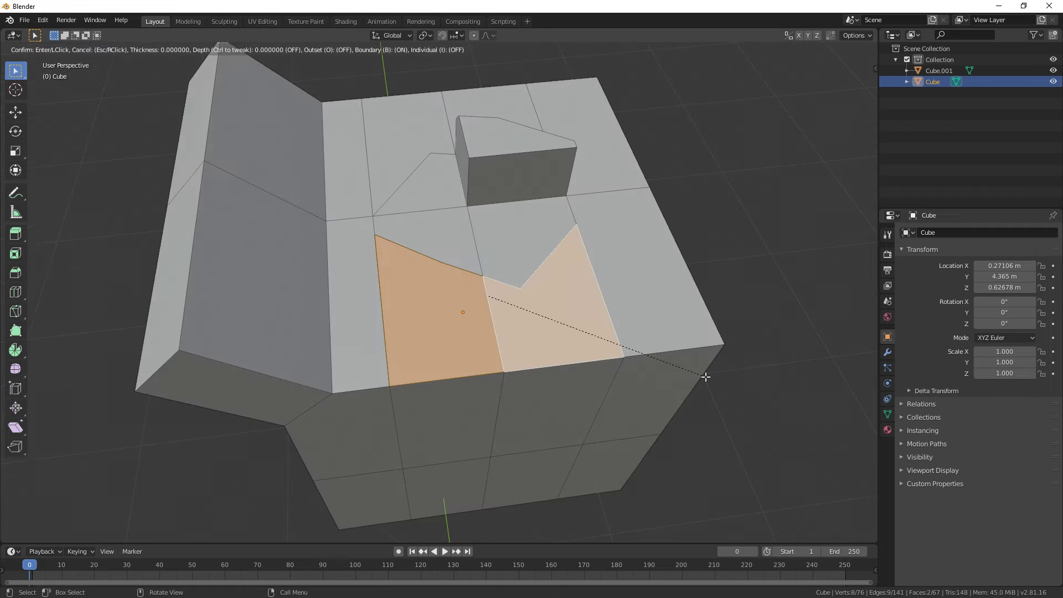
{"action": "left_click", "coordinate": [631, 383]}
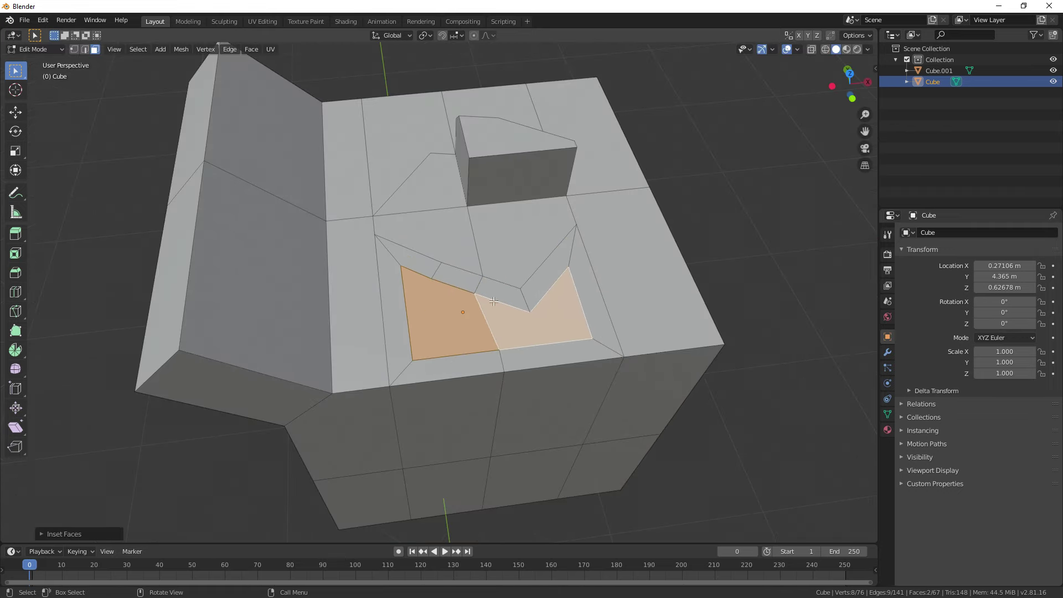
Step: Return to Object Mode and delete the edited Cube, leaving only Cube.001
{"action": "key", "text": "Tab"}
{"action": "scroll", "coordinate": [499, 370], "scroll_direction": "down", "scroll_amount": 4}
{"action": "middle_click_drag", "start_coordinate": [500, 369], "coordinate": [476, 280]}
{"action": "key", "text": "Delete"}
Step: Select and frame Cube.001, then show its Modifier Properties and the Add Modifier list
{"action": "left_click", "coordinate": [589, 341]}
{"action": "key", "text": "KP_Decimal"}
{"action": "scroll", "coordinate": [623, 325], "scroll_direction": "down", "scroll_amount": 1}
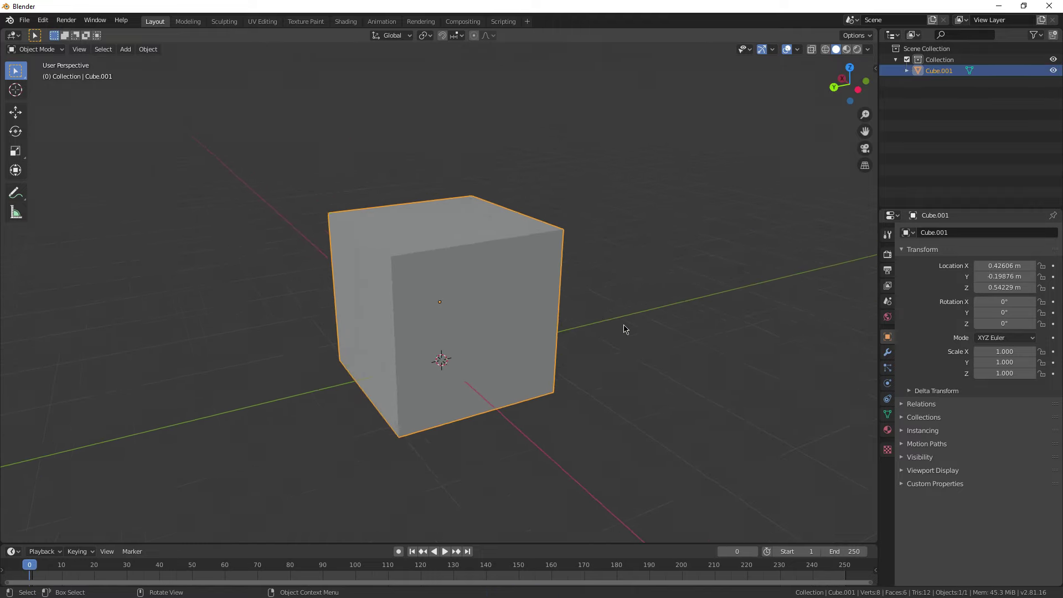
{"action": "scroll", "coordinate": [623, 325], "scroll_direction": "down", "scroll_amount": 1}
{"action": "mouse_move", "coordinate": [622, 325]}
{"action": "middle_mouse_down"}
{"action": "mouse_move", "coordinate": [664, 340]}
{"action": "mouse_move", "coordinate": [618, 329]}
{"action": "middle_mouse_up"}
{"action": "scroll", "coordinate": [650, 356], "scroll_direction": "up", "scroll_amount": 2}
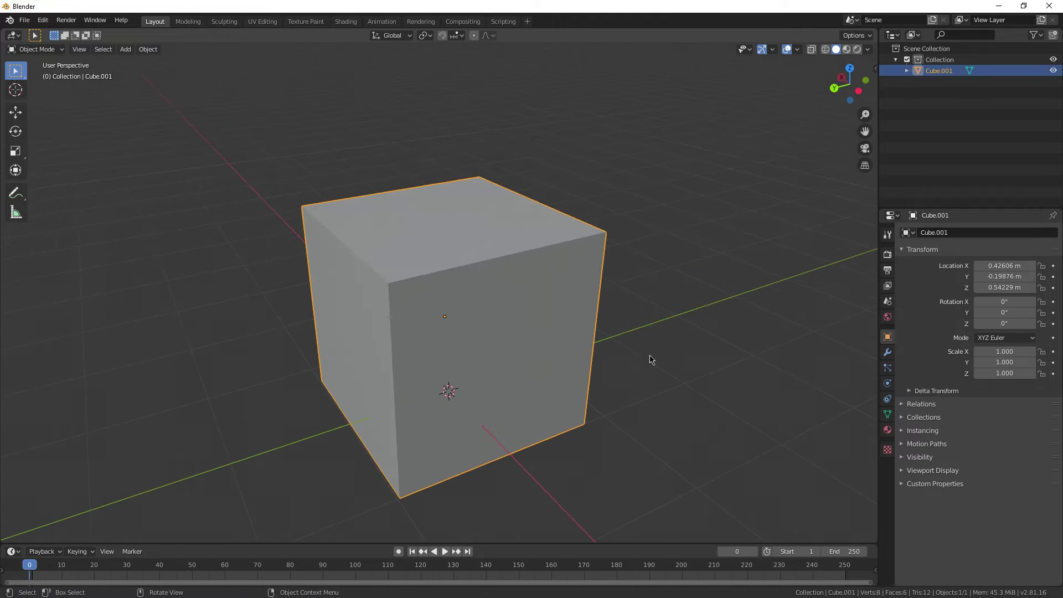
{"action": "left_click", "coordinate": [886, 358]}
{"action": "left_click", "coordinate": [932, 232]}
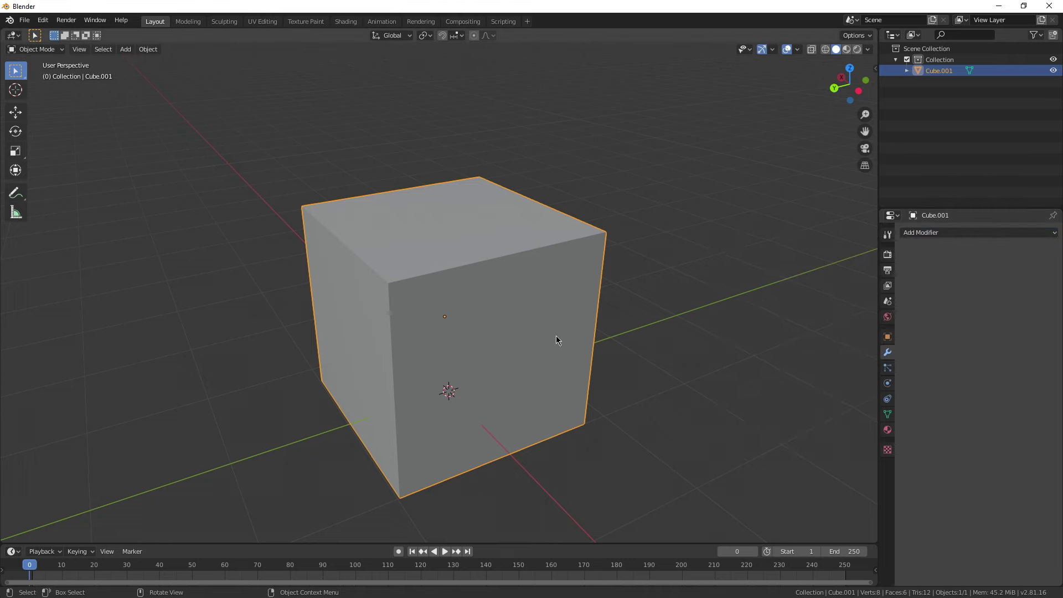
Step: Add a Subdivision Surface modifier to Cube.001, inspect the smoothed shape, and raise its Viewport level
{"action": "left_click", "coordinate": [944, 233]}
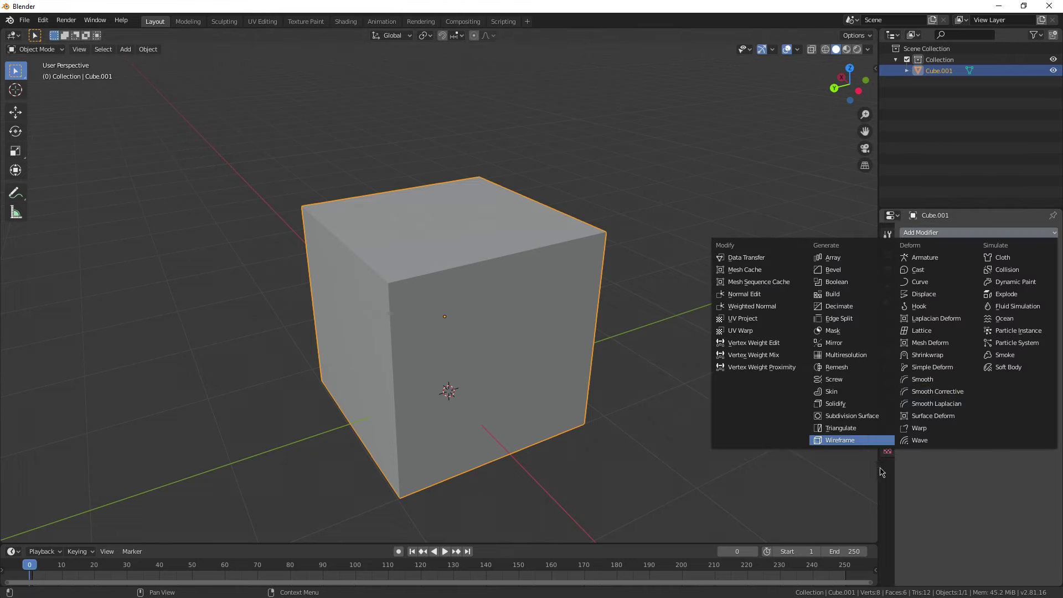
{"action": "left_click", "coordinate": [861, 419]}
{"action": "middle_click_drag", "start_coordinate": [646, 339], "coordinate": [591, 324]}
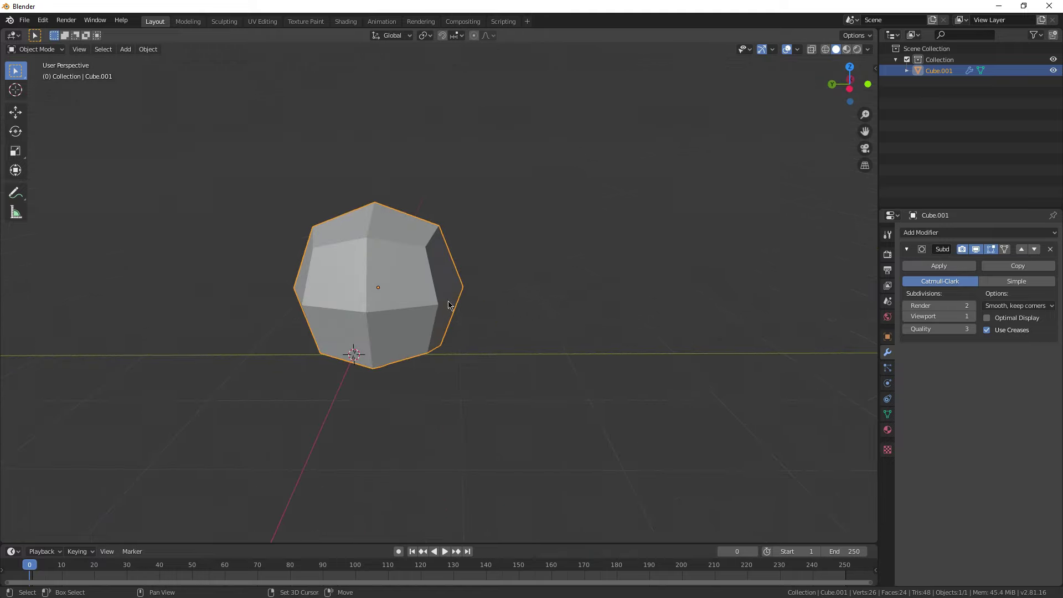
{"action": "middle_click_drag", "start_coordinate": [448, 302], "coordinate": [522, 339], "text": "shift"}
{"action": "scroll", "coordinate": [522, 339], "scroll_direction": "up", "scroll_amount": 3}
{"action": "middle_click_drag", "start_coordinate": [574, 302], "coordinate": [541, 295]}
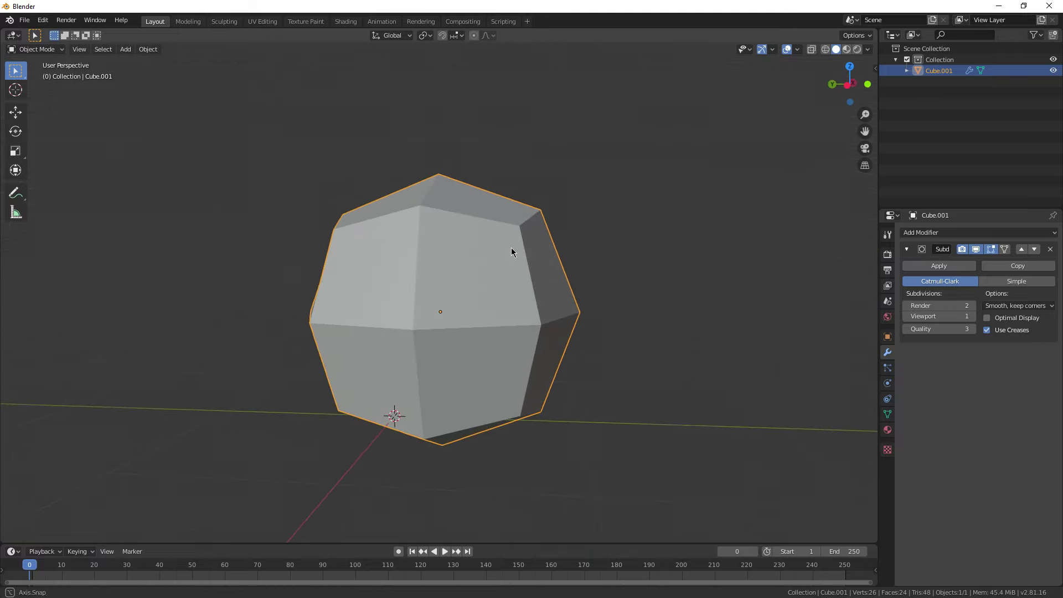
{"action": "middle_click_drag", "start_coordinate": [510, 248], "coordinate": [458, 224]}
{"action": "left_click_drag", "start_coordinate": [551, 384], "coordinate": [554, 385]}
{"action": "middle_click_drag", "start_coordinate": [571, 372], "coordinate": [680, 366]}
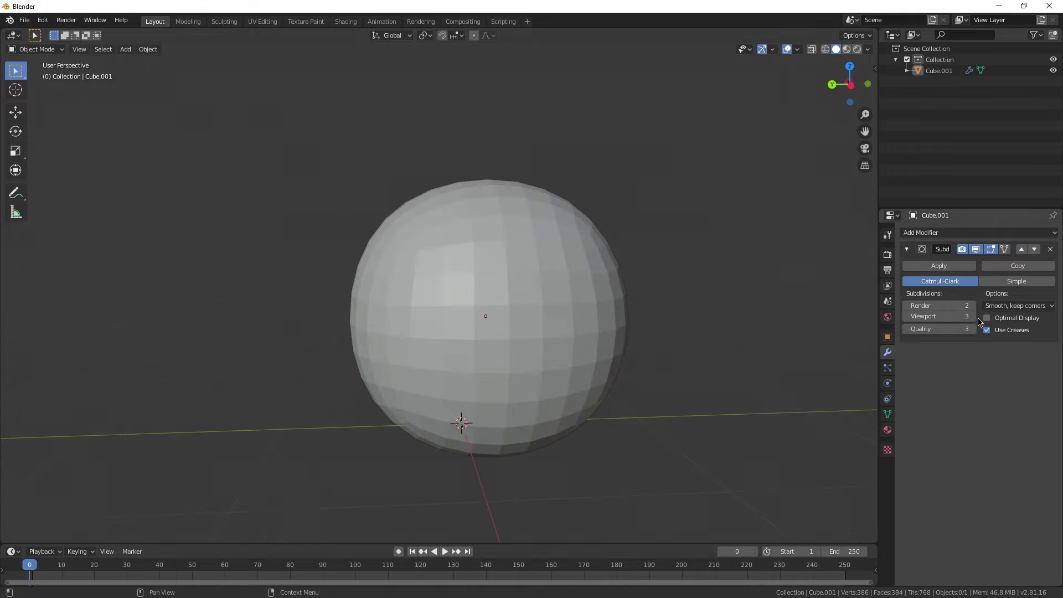
{"action": "left_click", "coordinate": [975, 316]}
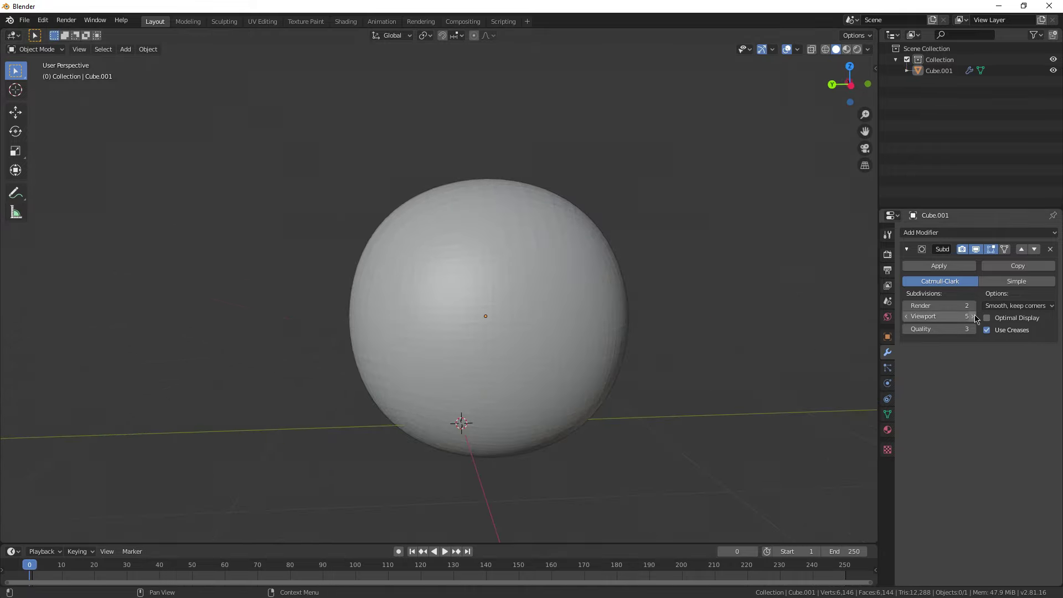
{"action": "scroll", "coordinate": [524, 338], "scroll_direction": "down", "scroll_amount": 5}
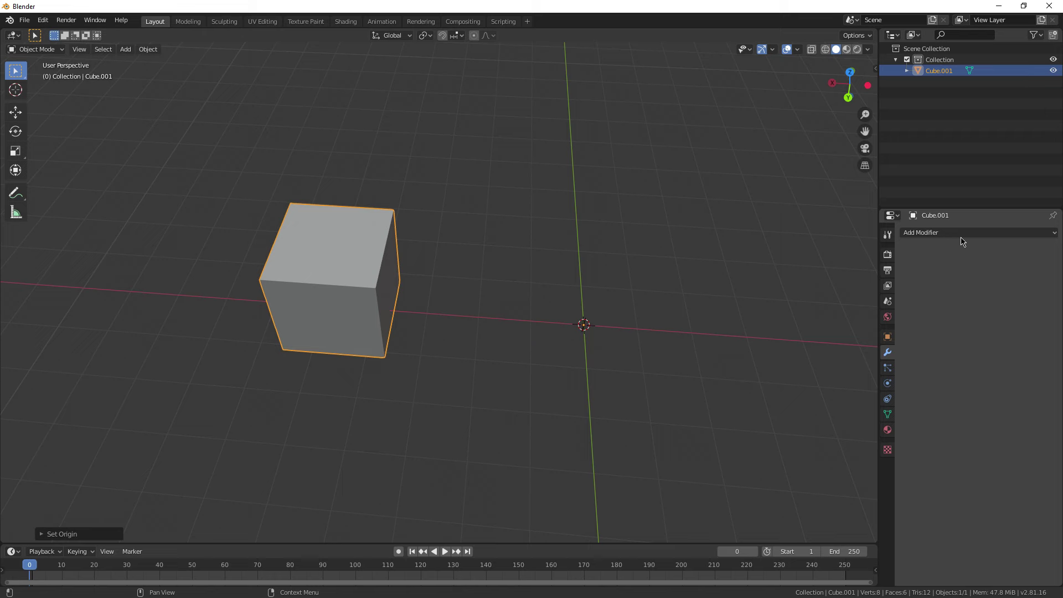
Step: Add a Mirror modifier to Cube.001
{"action": "left_click", "coordinate": [961, 233]}
{"action": "left_click", "coordinate": [845, 344]}
{"action": "scroll", "coordinate": [498, 365], "scroll_direction": "down", "scroll_amount": 2}
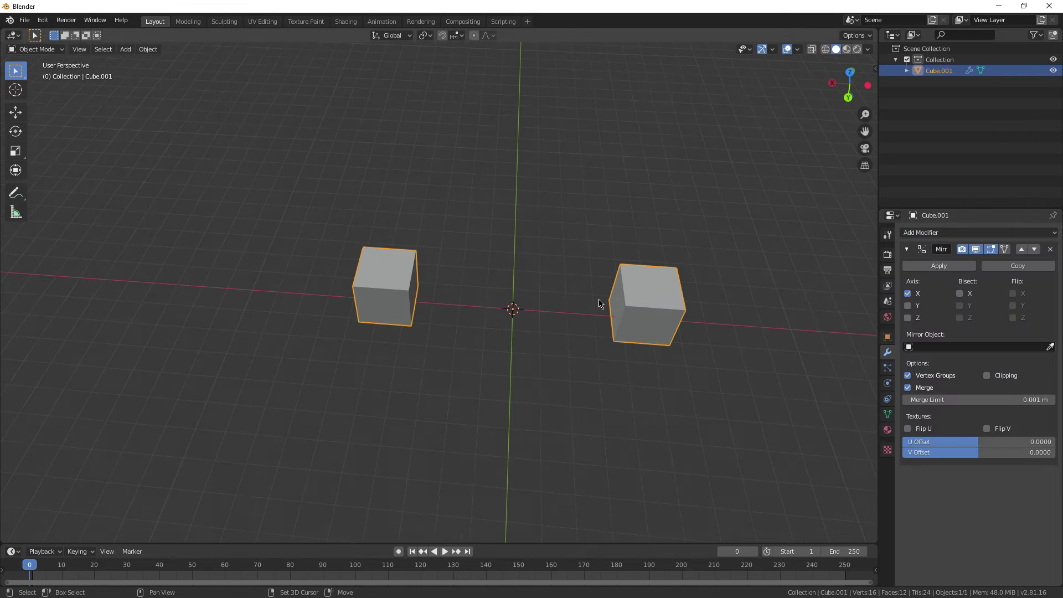
Step: In Edit Mode, move the mesh on the horizontal plane with G and Shift+Z
{"action": "key", "text": "Tab"}
{"action": "key", "text": "g"}
{"action": "key", "text": "shift+z"}
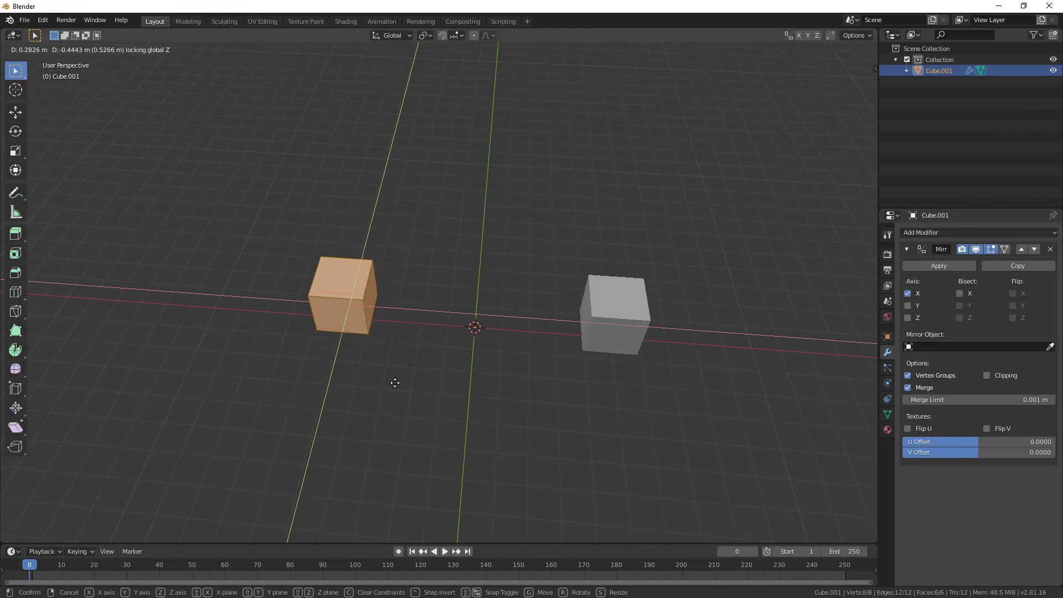
{"action": "left_click", "coordinate": [410, 426]}
{"action": "scroll", "coordinate": [498, 465], "scroll_direction": "up", "scroll_amount": 1}
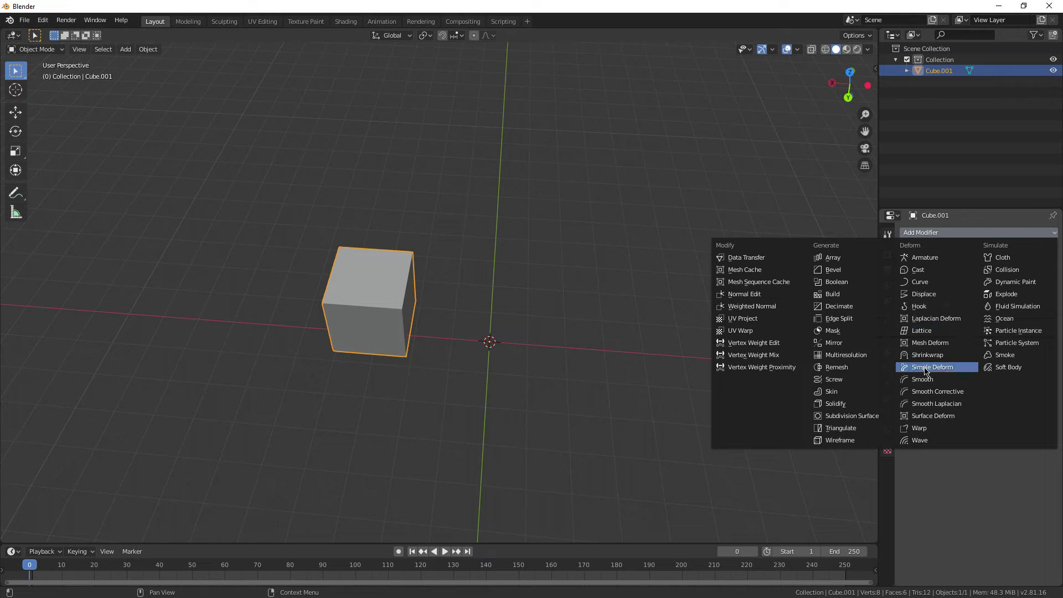
Step: Toggle Cube.001 into Edit Mode and back, reopen Add Modifier, and orbit around the cube
{"action": "key", "text": "Tab"}
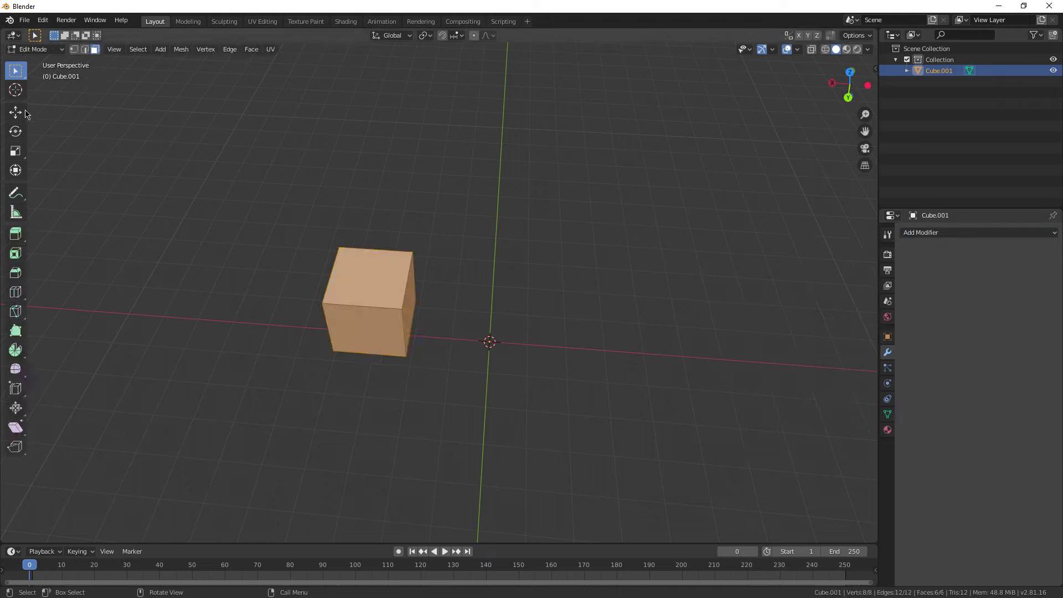
{"action": "key", "text": "Tab"}
{"action": "scroll", "coordinate": [429, 299], "scroll_direction": "up", "scroll_amount": 3}
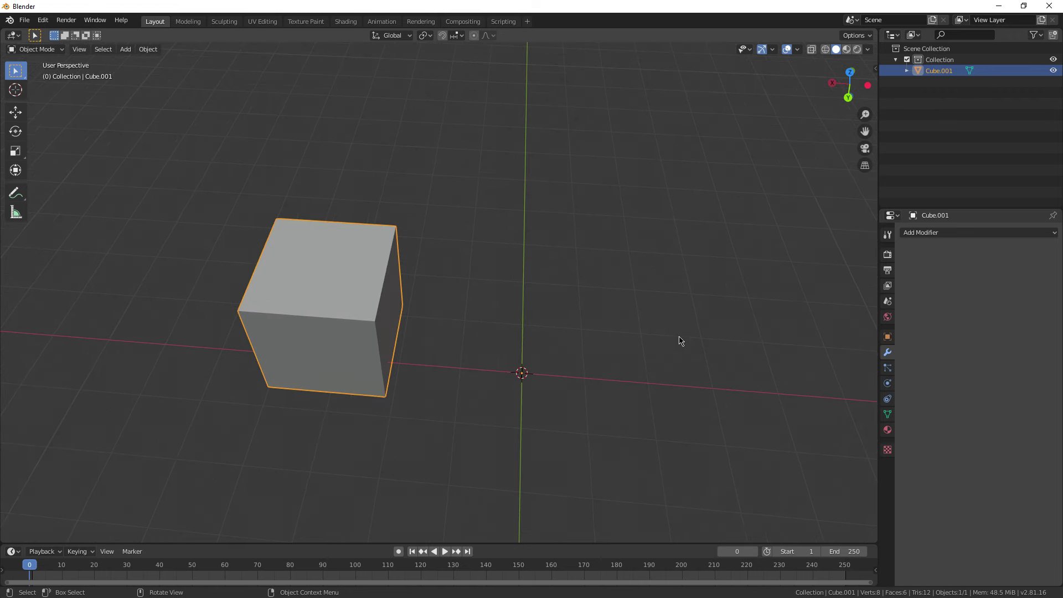
{"action": "left_click", "coordinate": [930, 233]}
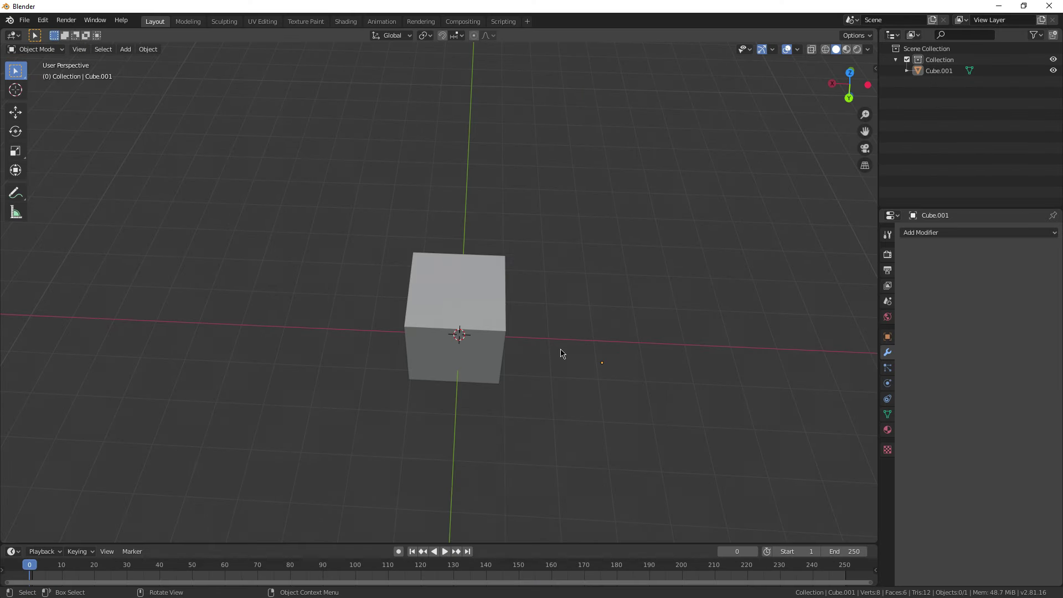
{"action": "middle_click_drag", "start_coordinate": [562, 353], "coordinate": [259, 311]}
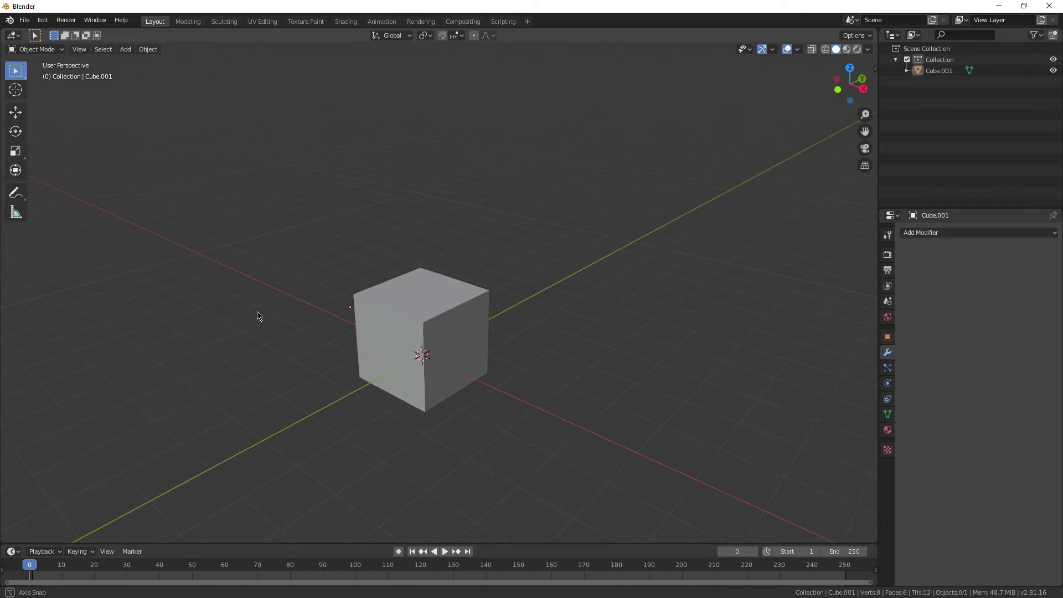
Step: Put Cube.001 in Edit Mode, switch to the Sculpting workspace, and subdivide the mesh
{"action": "scroll", "coordinate": [258, 311], "scroll_direction": "up", "scroll_amount": 2}
{"action": "left_click", "coordinate": [48, 50]}
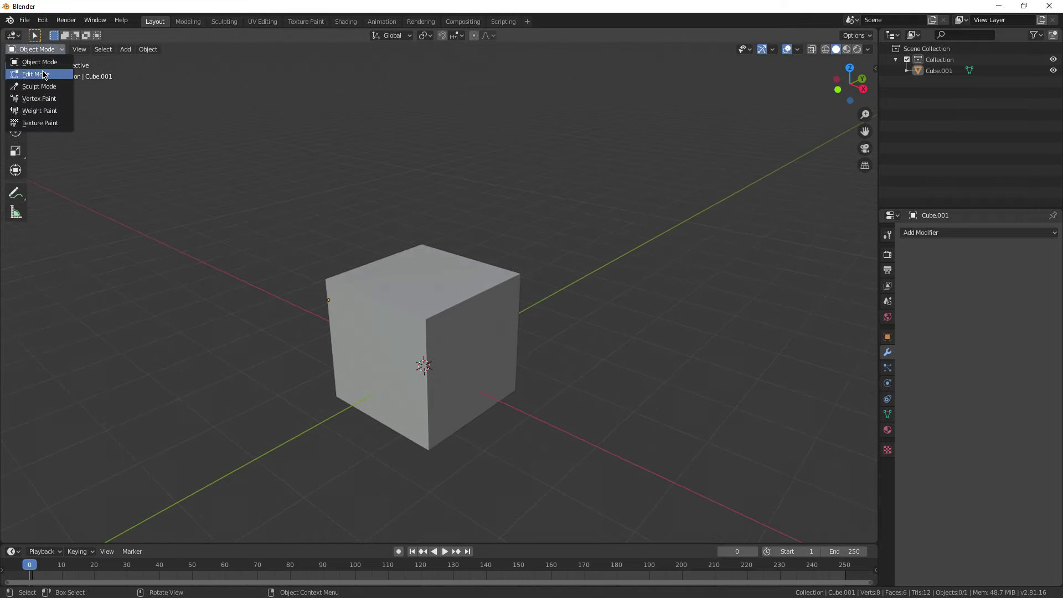
{"action": "left_click", "coordinate": [44, 75]}
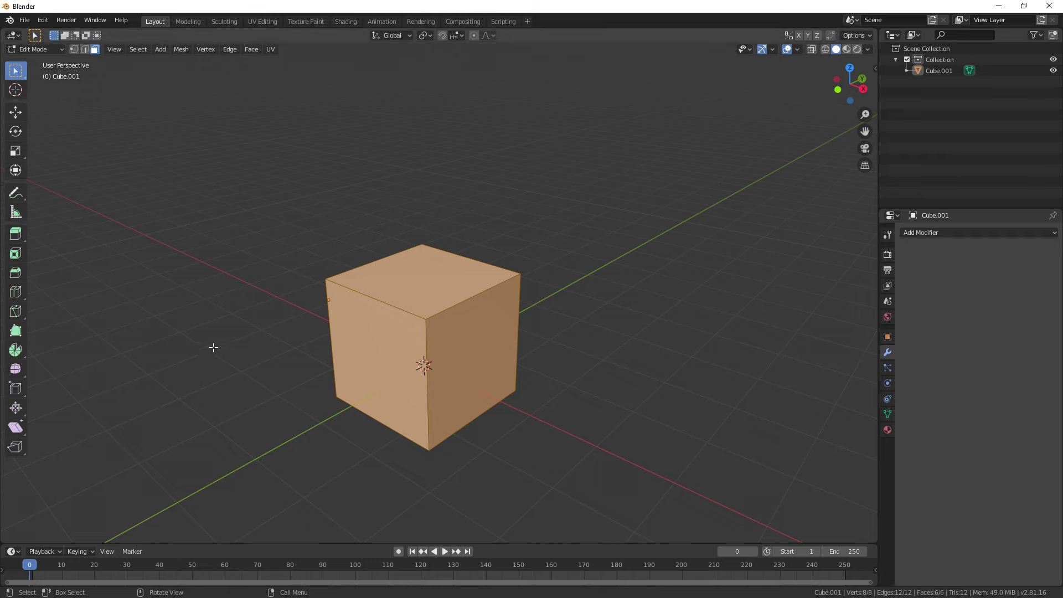
{"action": "left_click", "coordinate": [224, 21]}
{"action": "mouse_move", "coordinate": [435, 216]}
{"action": "middle_mouse_down"}
{"action": "mouse_move", "coordinate": [430, 247]}
{"action": "mouse_move", "coordinate": [441, 252]}
{"action": "middle_mouse_up"}
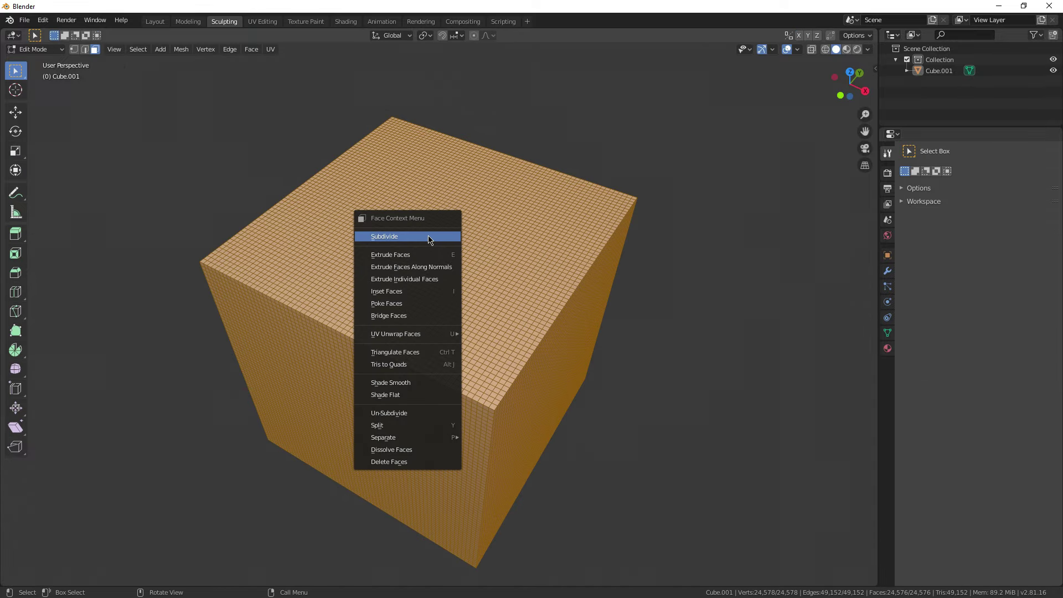
{"action": "left_click", "coordinate": [430, 237]}
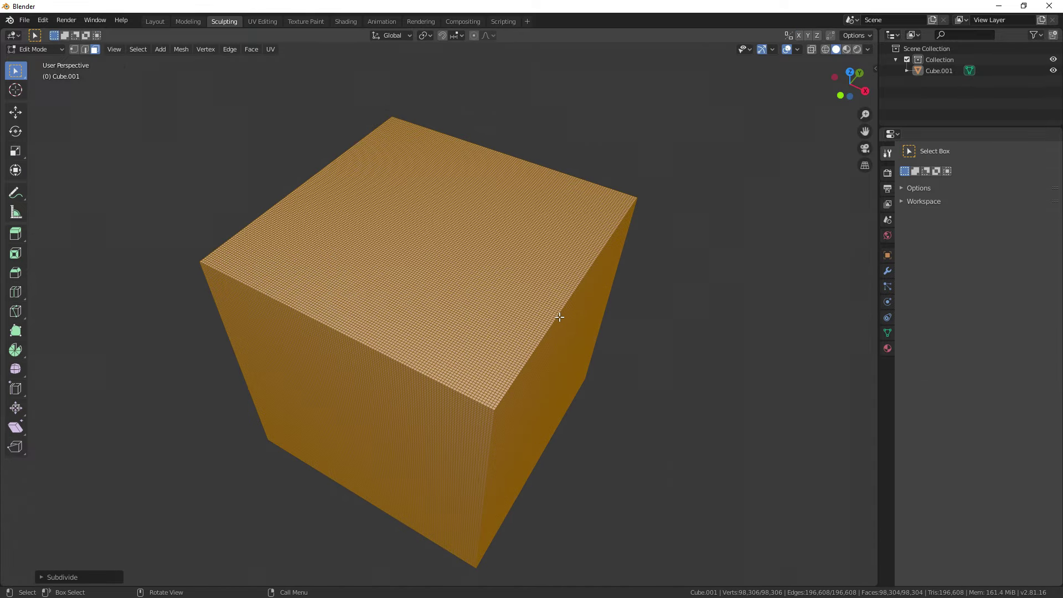
{"action": "mouse_move", "coordinate": [555, 316]}
{"action": "middle_mouse_down"}
{"action": "mouse_move", "coordinate": [494, 306]}
{"action": "mouse_move", "coordinate": [560, 314]}
{"action": "middle_mouse_up"}
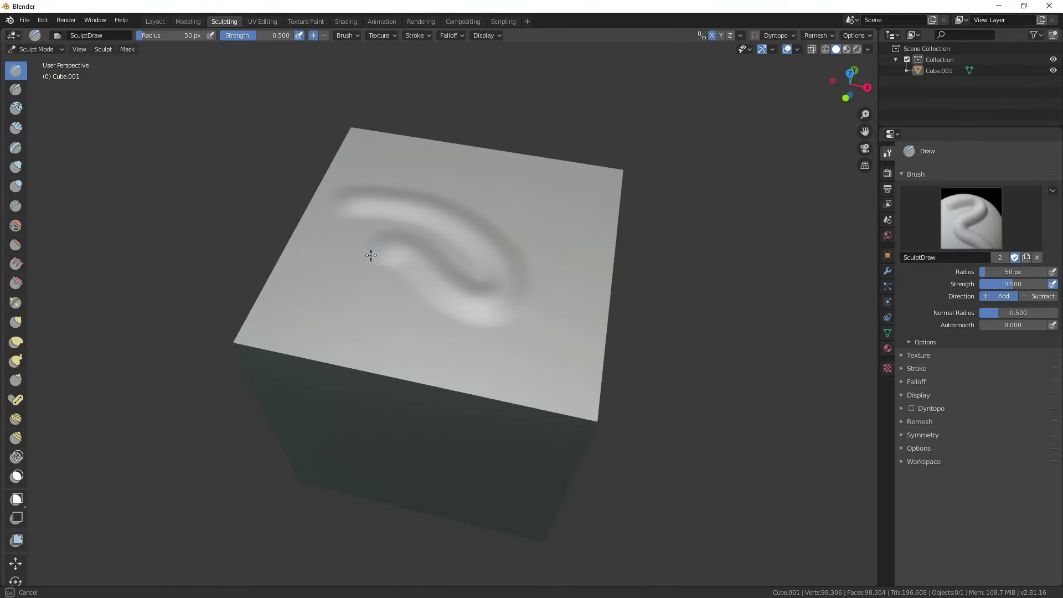
Step: Sculpt swirling raised ridges onto the top face with the Draw brush
{"action": "mouse_move", "coordinate": [367, 254]}
{"action": "left_mouse_down"}
{"action": "mouse_move", "coordinate": [444, 406]}
{"action": "mouse_move", "coordinate": [466, 409]}
{"action": "mouse_move", "coordinate": [496, 368]}
{"action": "left_mouse_up"}
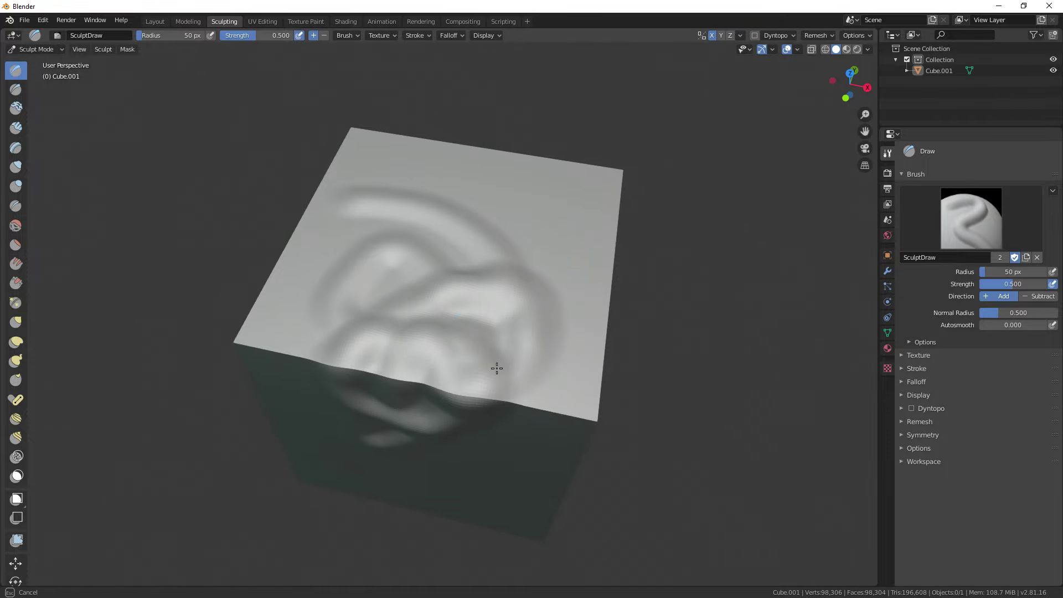
{"action": "scroll", "coordinate": [434, 266], "scroll_direction": "up", "scroll_amount": 5}
{"action": "mouse_move", "coordinate": [435, 266]}
{"action": "left_mouse_down"}
{"action": "mouse_move", "coordinate": [396, 288]}
{"action": "mouse_move", "coordinate": [468, 284]}
{"action": "mouse_move", "coordinate": [537, 315]}
{"action": "mouse_move", "coordinate": [419, 293]}
{"action": "left_mouse_up"}
{"action": "scroll", "coordinate": [420, 293], "scroll_direction": "down", "scroll_amount": 3}
{"action": "key", "text": "Tab"}
{"action": "mouse_move", "coordinate": [535, 346]}
{"action": "middle_mouse_down"}
{"action": "mouse_move", "coordinate": [523, 334]}
{"action": "mouse_move", "coordinate": [648, 271]}
{"action": "mouse_move", "coordinate": [447, 288]}
{"action": "mouse_move", "coordinate": [507, 324]}
{"action": "middle_mouse_up"}
{"action": "scroll", "coordinate": [598, 288], "scroll_direction": "up", "scroll_amount": 4}
{"action": "key", "text": "Tab"}
{"action": "scroll", "coordinate": [487, 332], "scroll_direction": "down", "scroll_amount": 5}
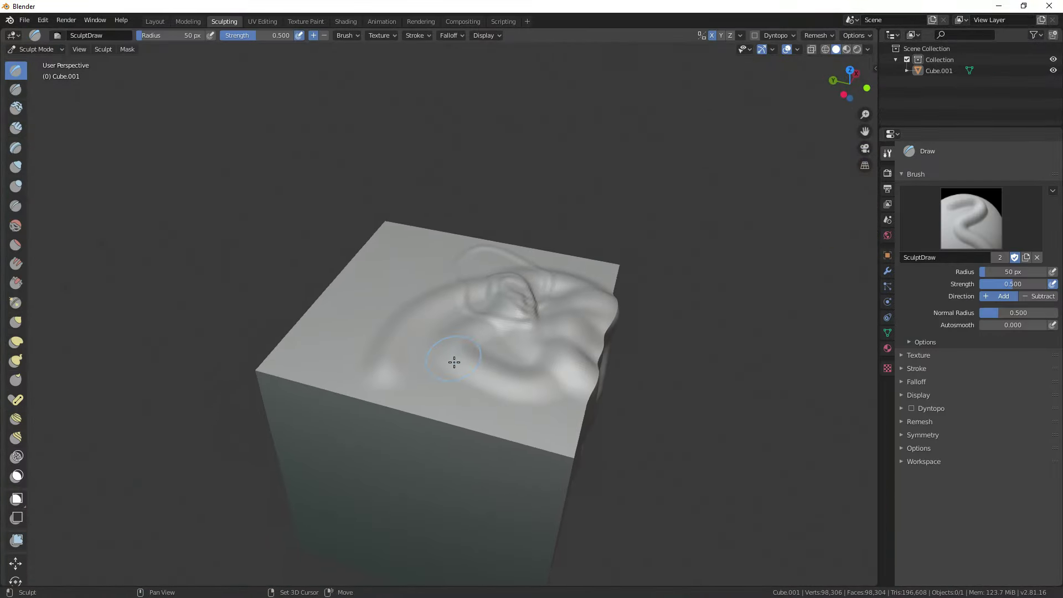
Step: Smooth the sculpted top face with the Smooth brush
{"action": "scroll", "coordinate": [454, 361], "scroll_direction": "up", "scroll_amount": 2}
{"action": "left_click", "coordinate": [20, 226]}
{"action": "left_click_drag", "start_coordinate": [336, 281], "coordinate": [330, 295]}
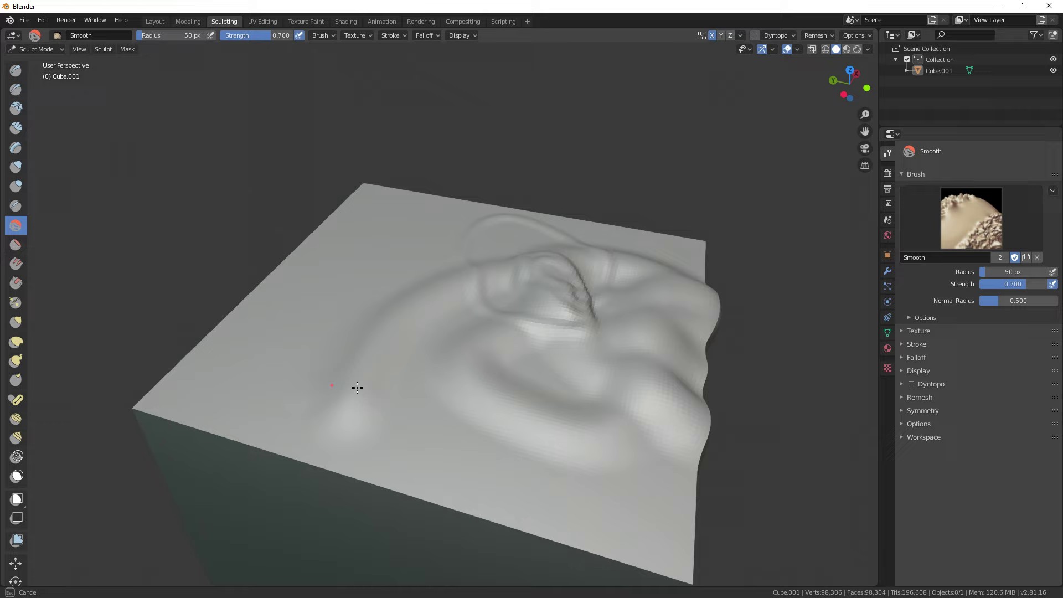
{"action": "left_click_drag", "start_coordinate": [357, 388], "coordinate": [261, 339]}
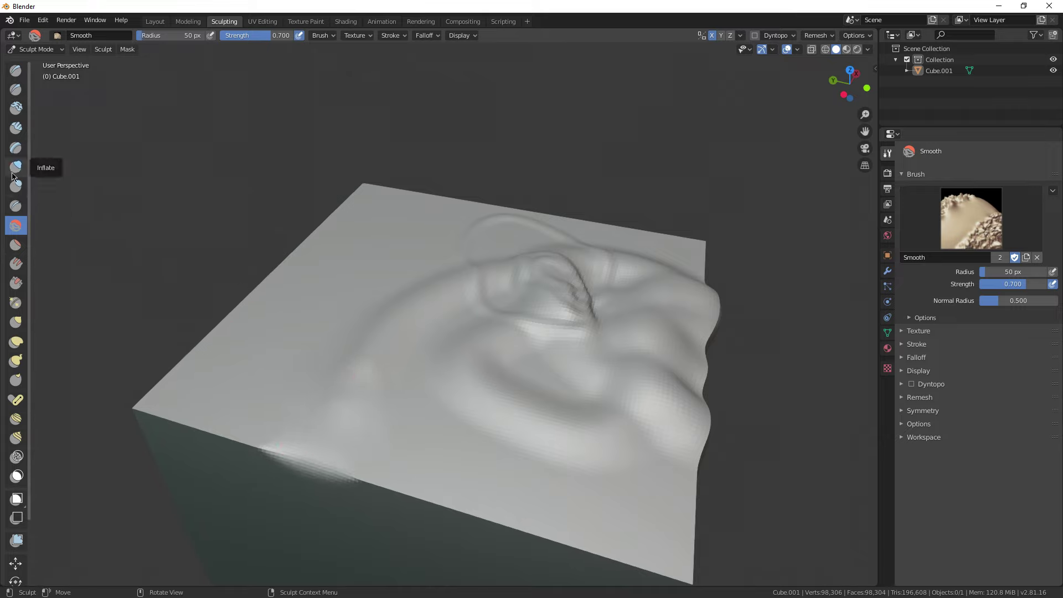
Step: Build up bulges with the Clay Strips brush and inspect the sculpt from several angles
{"action": "left_click", "coordinate": [15, 128]}
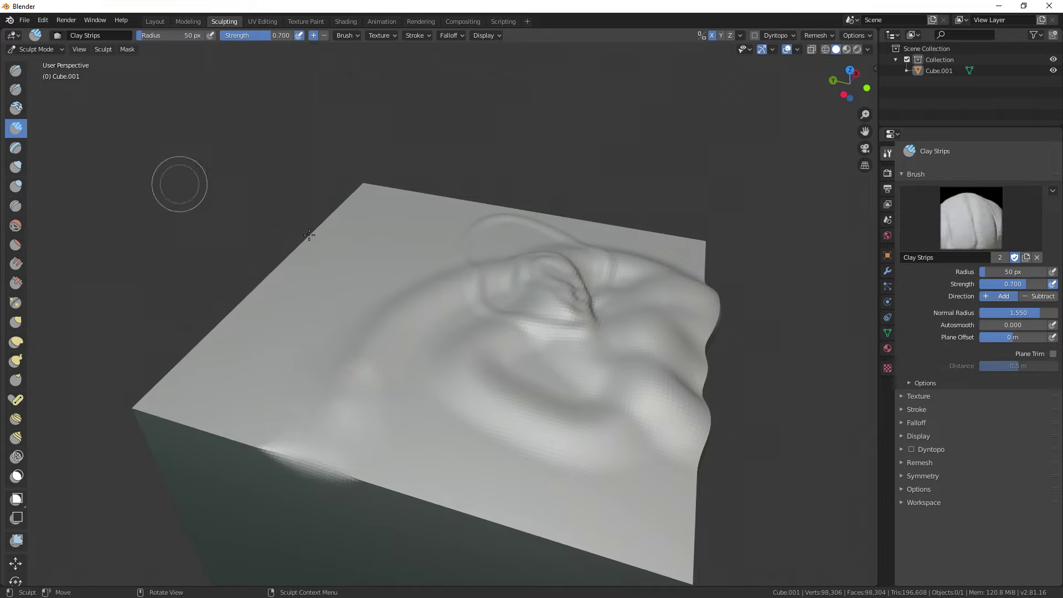
{"action": "mouse_move", "coordinate": [272, 288]}
{"action": "left_mouse_down"}
{"action": "mouse_move", "coordinate": [327, 332]}
{"action": "mouse_move", "coordinate": [412, 443]}
{"action": "mouse_move", "coordinate": [366, 373]}
{"action": "mouse_move", "coordinate": [368, 282]}
{"action": "mouse_move", "coordinate": [501, 503]}
{"action": "mouse_move", "coordinate": [458, 284]}
{"action": "left_mouse_up"}
{"action": "mouse_move", "coordinate": [459, 284]}
{"action": "middle_mouse_down"}
{"action": "mouse_move", "coordinate": [518, 342]}
{"action": "mouse_move", "coordinate": [683, 330]}
{"action": "mouse_move", "coordinate": [646, 349]}
{"action": "mouse_move", "coordinate": [613, 316]}
{"action": "mouse_move", "coordinate": [705, 323]}
{"action": "mouse_move", "coordinate": [819, 506]}
{"action": "middle_mouse_up"}
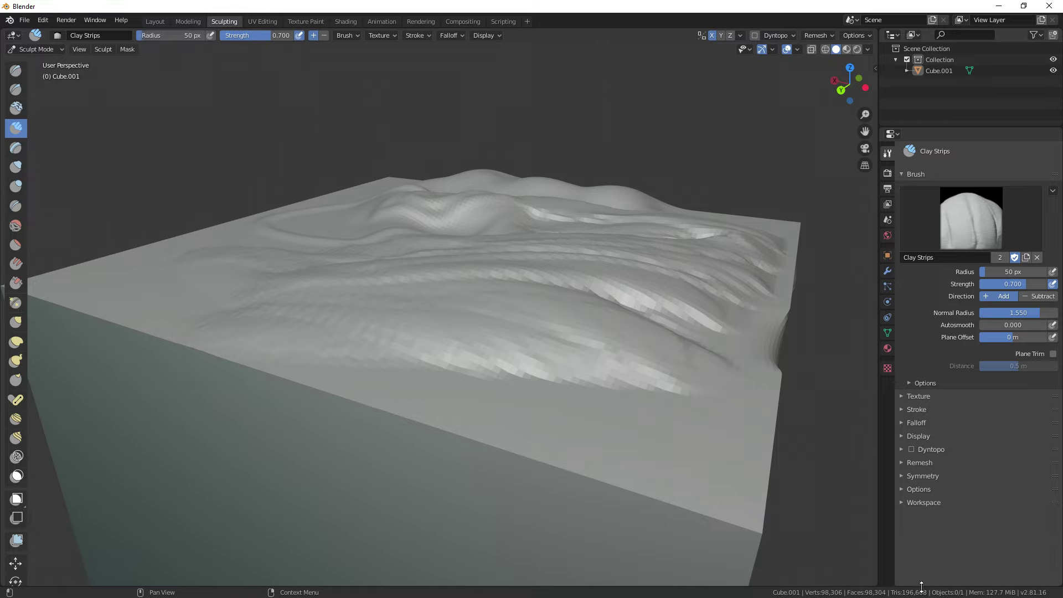
{"action": "scroll", "coordinate": [606, 344], "scroll_direction": "down", "scroll_amount": 6}
{"action": "mouse_move", "coordinate": [604, 338]}
{"action": "middle_mouse_down"}
{"action": "mouse_move", "coordinate": [504, 357]}
{"action": "mouse_move", "coordinate": [311, 360]}
{"action": "middle_mouse_up"}
{"action": "scroll", "coordinate": [305, 362], "scroll_direction": "up", "scroll_amount": 5}
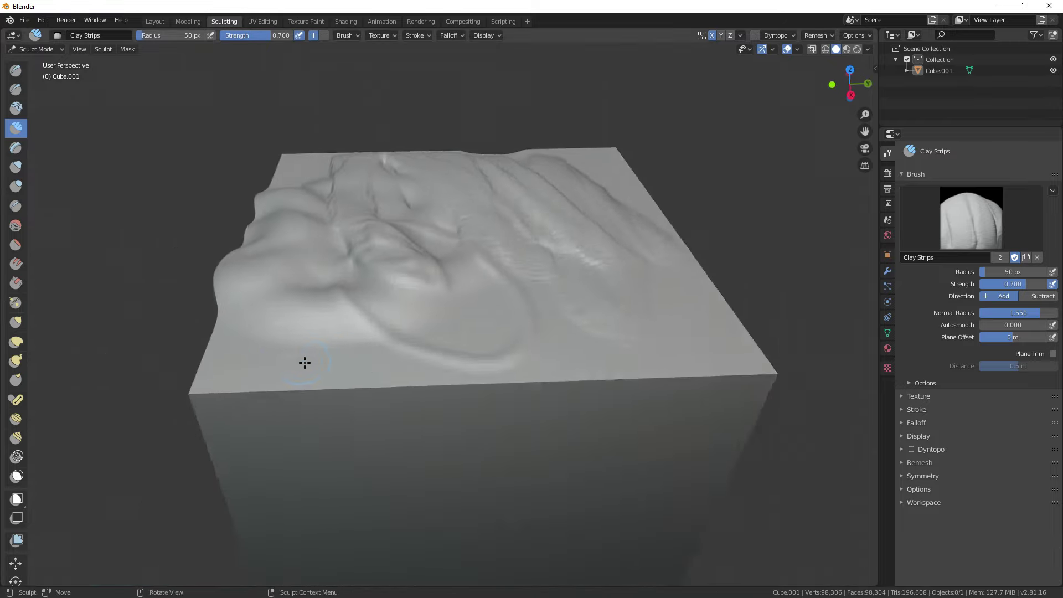
{"action": "scroll", "coordinate": [404, 320], "scroll_direction": "up", "scroll_amount": 4}
{"action": "middle_click_drag", "start_coordinate": [405, 322], "coordinate": [344, 321]}
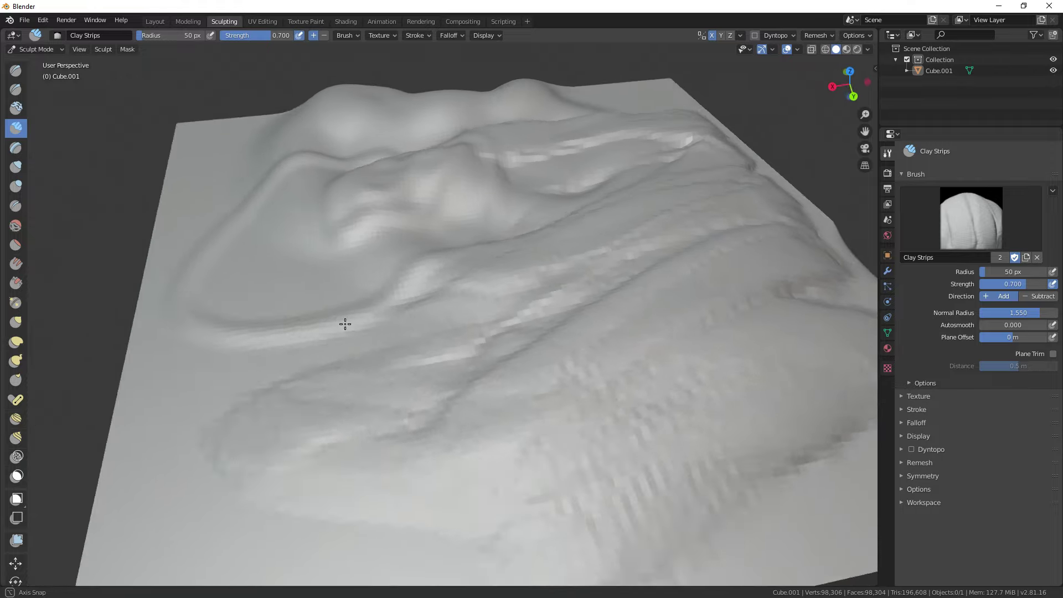
{"action": "scroll", "coordinate": [322, 321], "scroll_direction": "down", "scroll_amount": 8}
{"action": "mouse_move", "coordinate": [448, 434]}
{"action": "middle_mouse_down", "text": "shift"}
{"action": "mouse_move", "coordinate": [460, 407]}
{"action": "mouse_move", "coordinate": [308, 373]}
{"action": "mouse_move", "coordinate": [461, 389]}
{"action": "middle_mouse_up", "text": "shift"}
{"action": "scroll", "coordinate": [461, 410], "scroll_direction": "up", "scroll_amount": 4}
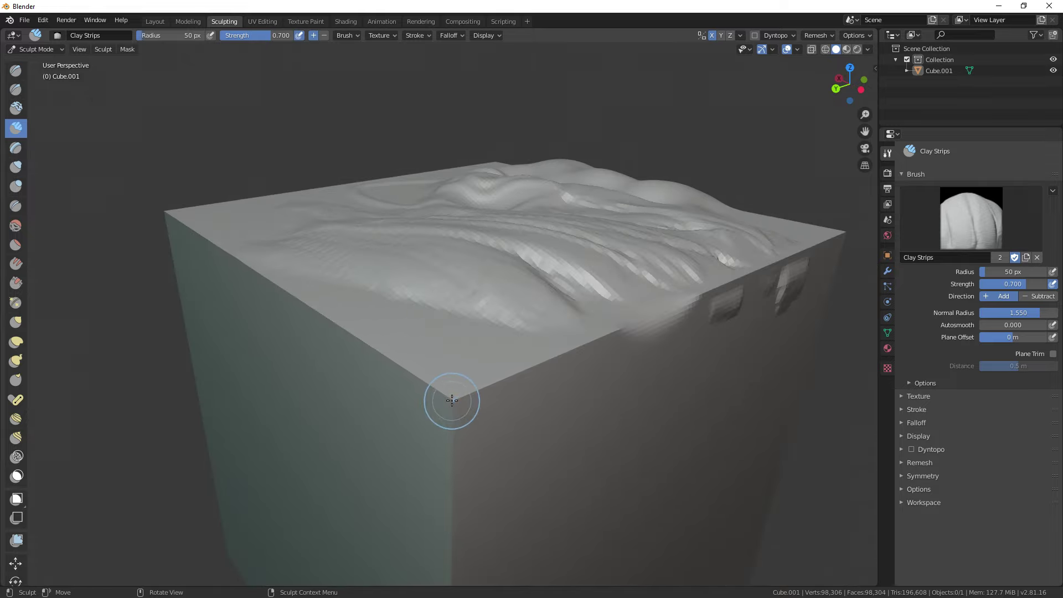
{"action": "mouse_move", "coordinate": [405, 395]}
{"action": "middle_mouse_down"}
{"action": "mouse_move", "coordinate": [463, 408]}
{"action": "mouse_move", "coordinate": [520, 347]}
{"action": "mouse_move", "coordinate": [382, 358]}
{"action": "mouse_move", "coordinate": [508, 384]}
{"action": "mouse_move", "coordinate": [385, 382]}
{"action": "middle_mouse_up"}
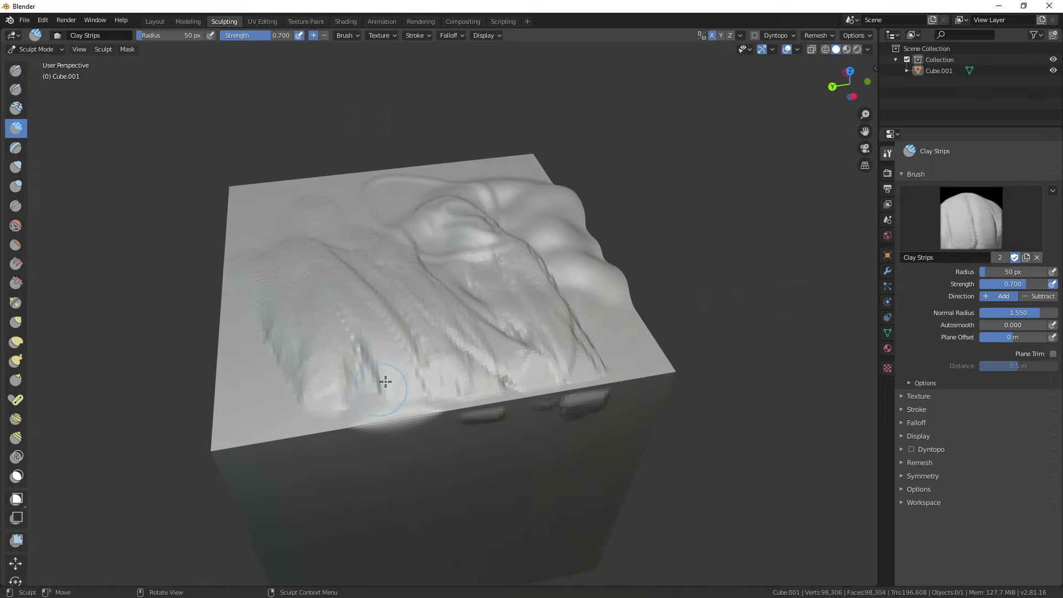
{"action": "middle_click_drag", "start_coordinate": [465, 343], "coordinate": [539, 316]}
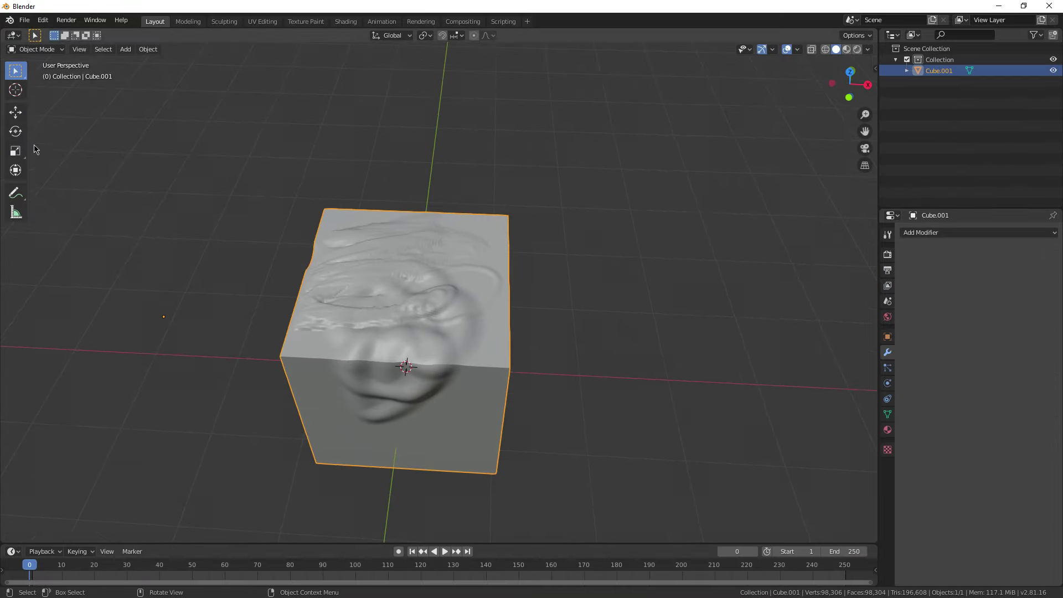
Step: Switch the sculpted cube into Edit Mode and deselect all
{"action": "left_click", "coordinate": [51, 50]}
{"action": "left_click", "coordinate": [40, 74]}
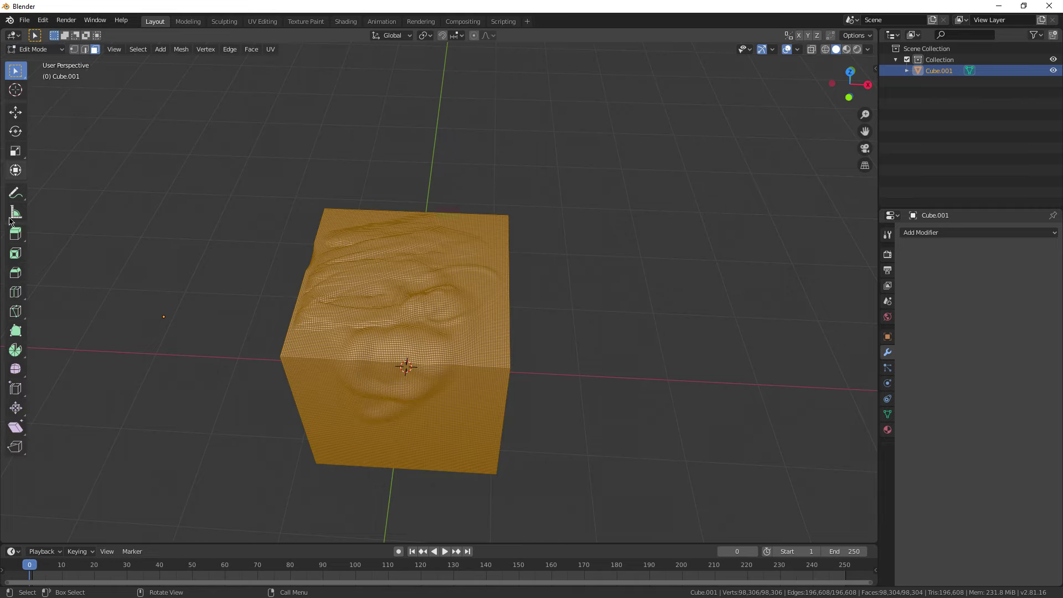
{"action": "left_click", "coordinate": [252, 214]}
{"action": "scroll", "coordinate": [327, 222], "scroll_direction": "down", "scroll_amount": 3}
{"action": "middle_click_drag", "start_coordinate": [367, 244], "coordinate": [404, 257], "text": "shift"}
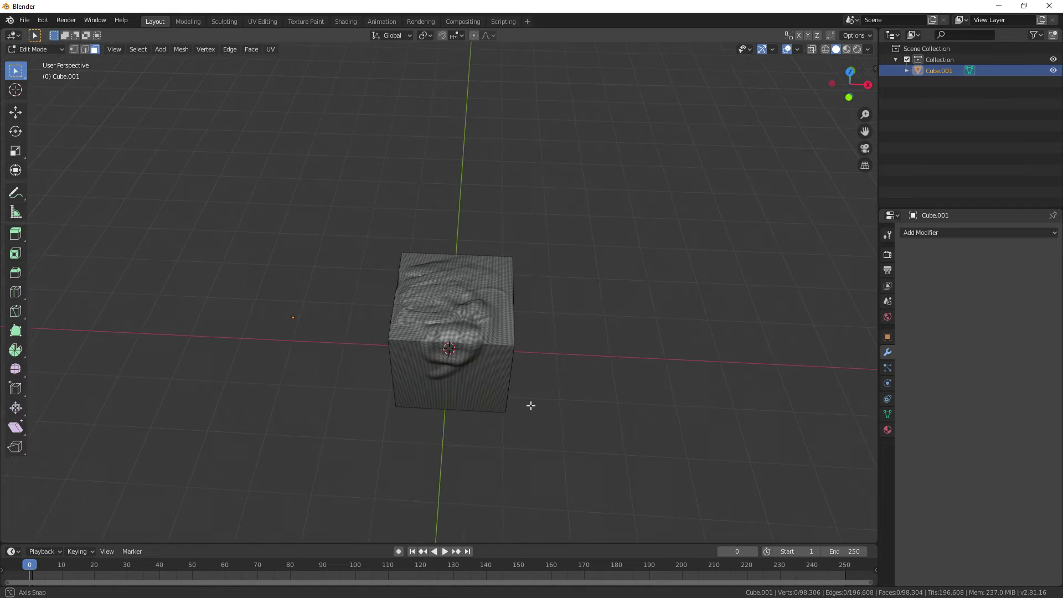
{"action": "middle_click_drag", "start_coordinate": [530, 406], "coordinate": [74, 408]}
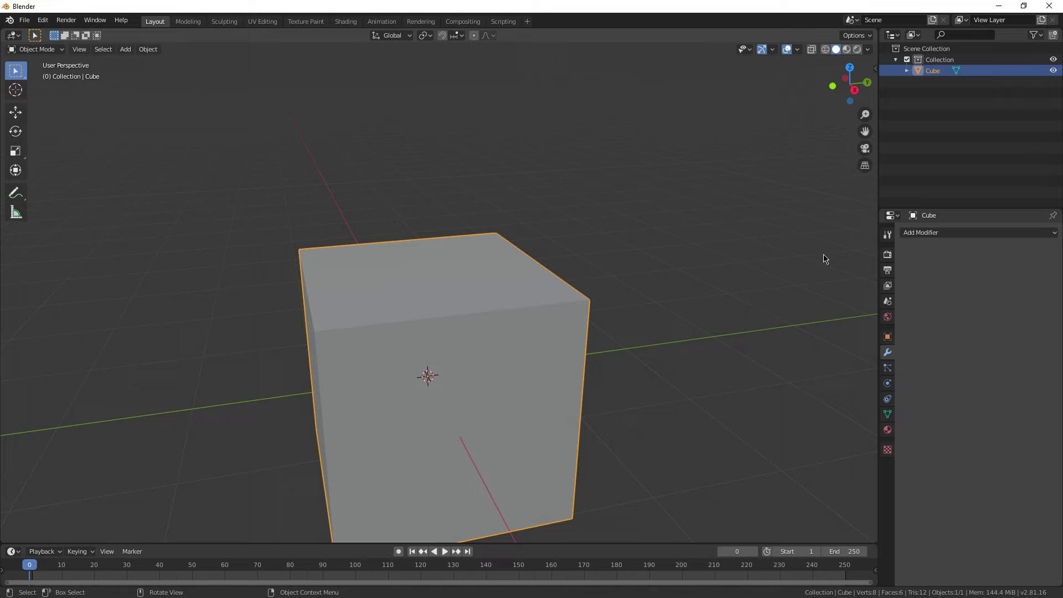
Step: Browse the Properties tabs and settle on the Eevee Render settings
{"action": "left_click", "coordinate": [888, 254]}
{"action": "left_click", "coordinate": [888, 270]}
{"action": "left_click", "coordinate": [889, 286]}
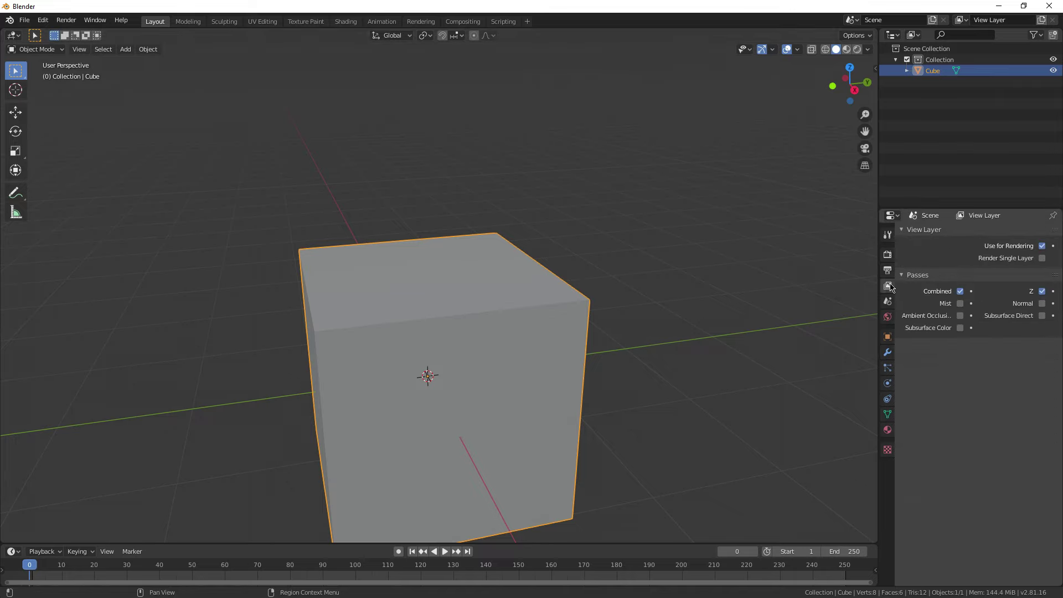
{"action": "left_click", "coordinate": [888, 270]}
{"action": "left_click", "coordinate": [887, 254]}
{"action": "left_click", "coordinate": [888, 234]}
{"action": "left_click", "coordinate": [887, 254]}
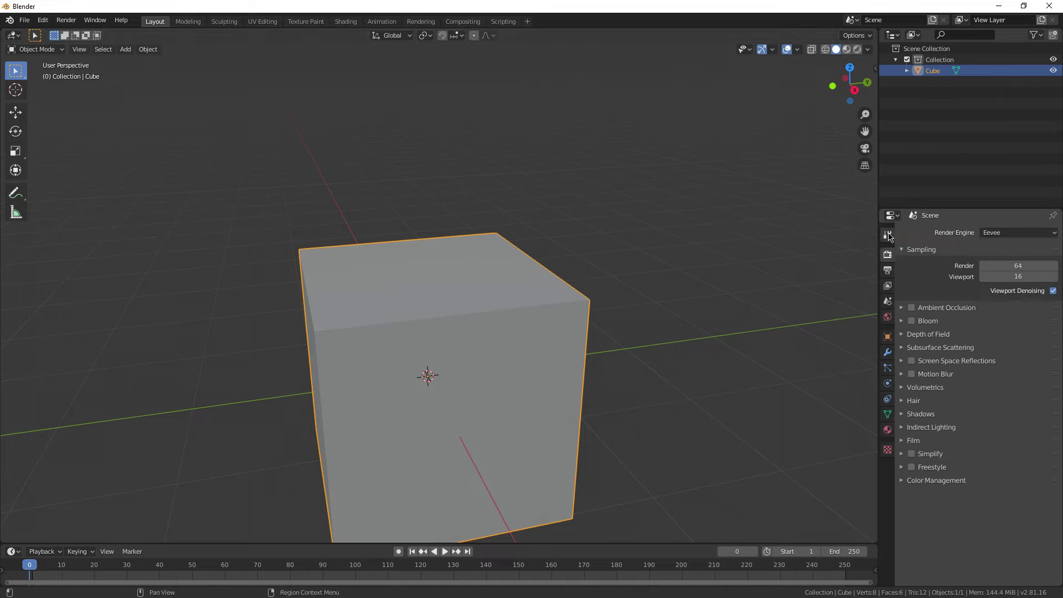
{"action": "middle_click_drag", "start_coordinate": [724, 317], "coordinate": [530, 345]}
{"action": "scroll", "coordinate": [653, 326], "scroll_direction": "up", "scroll_amount": 2}
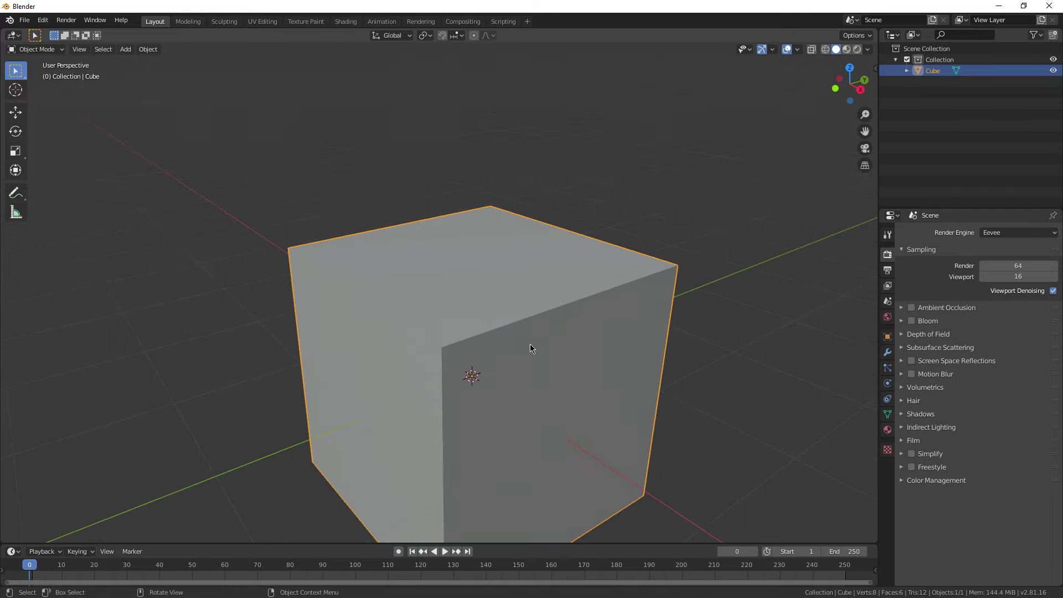
Step: Switch the viewport to Rendered shading and add a Camera to the scene
{"action": "left_click", "coordinate": [859, 49]}
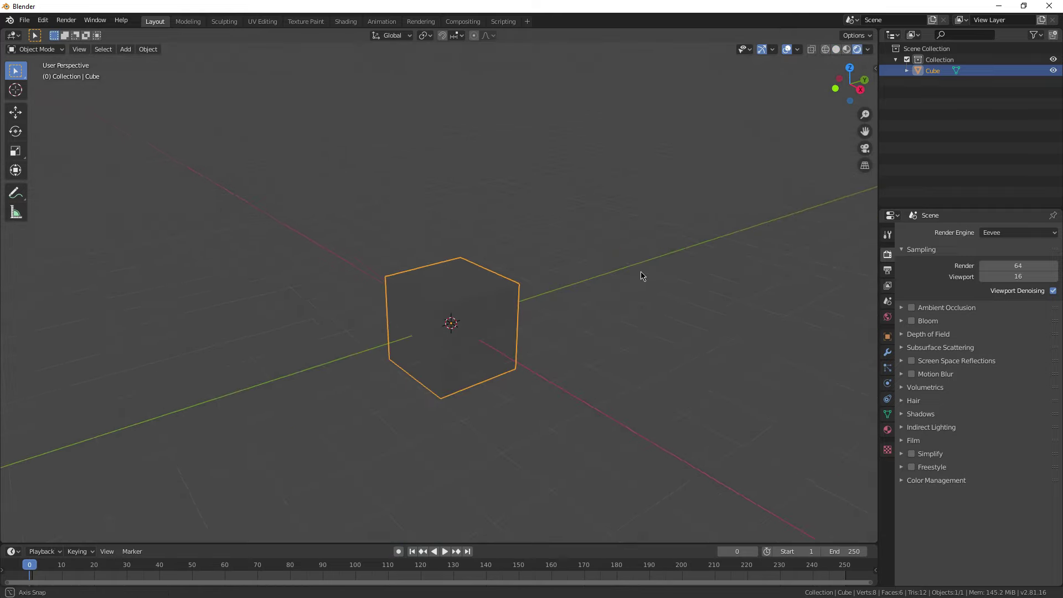
{"action": "middle_click_drag", "start_coordinate": [642, 276], "coordinate": [629, 268]}
{"action": "key", "text": "shift+a"}
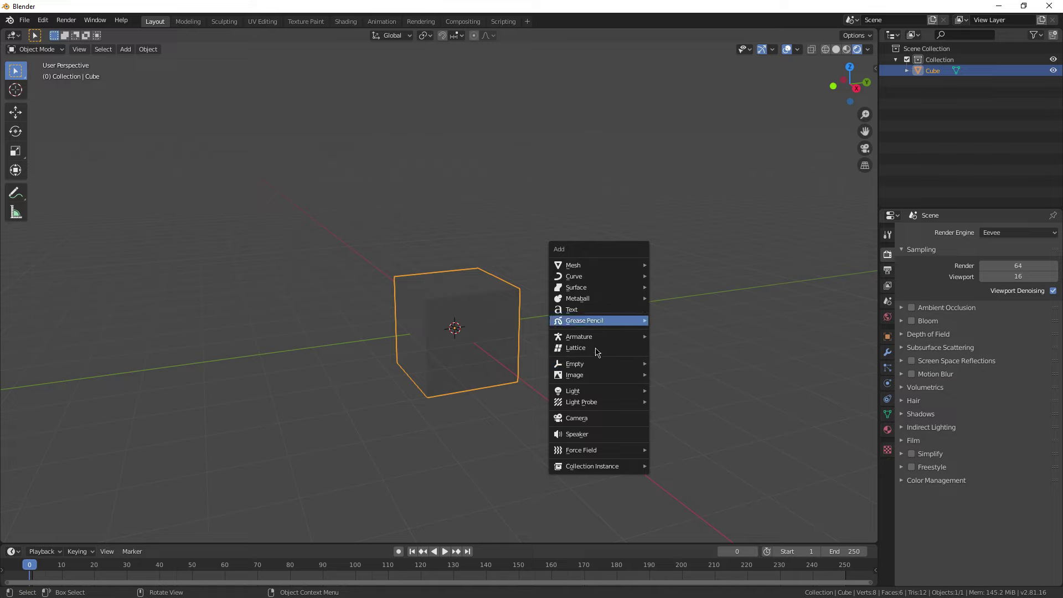
{"action": "left_click", "coordinate": [588, 419]}
{"action": "middle_click_drag", "start_coordinate": [589, 427], "coordinate": [586, 391]}
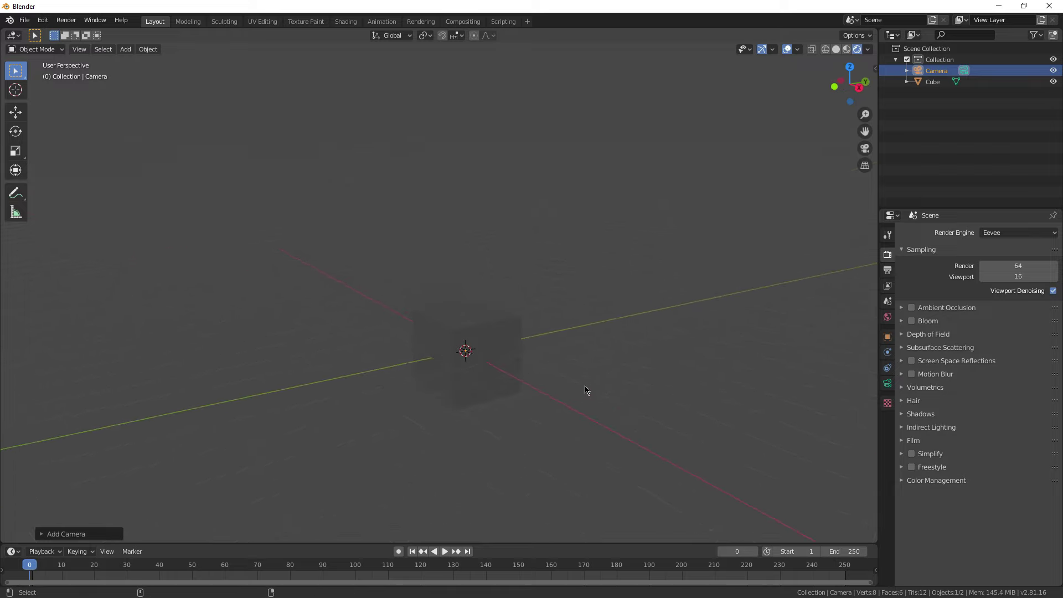
Step: Look through the camera and move the cube horizontally into its shot
{"action": "key", "text": "ctrl+alt+KP_0"}
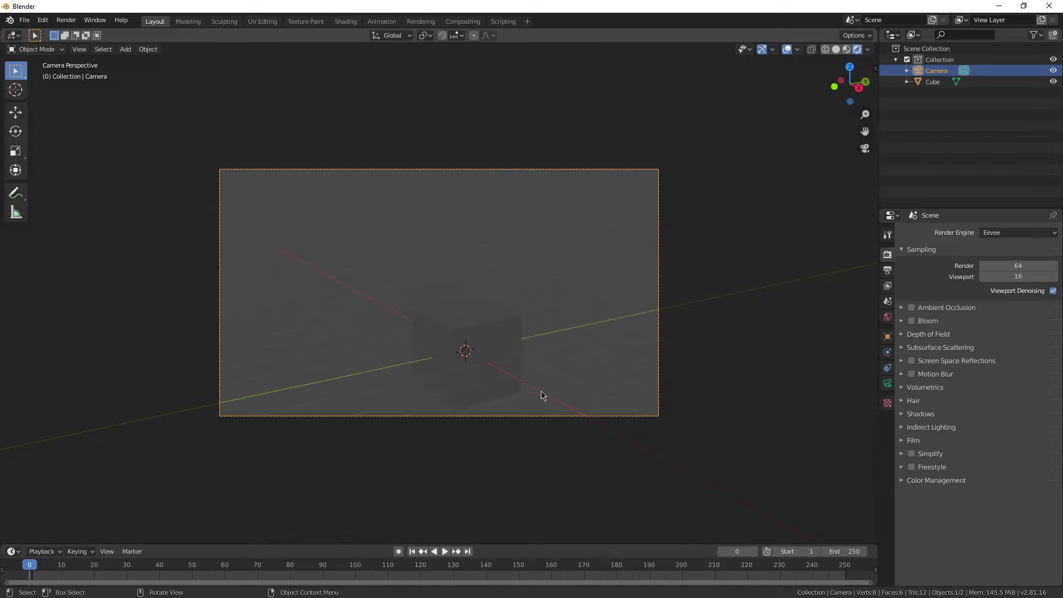
{"action": "scroll", "coordinate": [516, 424], "scroll_direction": "up", "scroll_amount": 4}
{"action": "left_click", "coordinate": [522, 423]}
{"action": "key", "text": "g"}
{"action": "key", "text": "shift+z"}
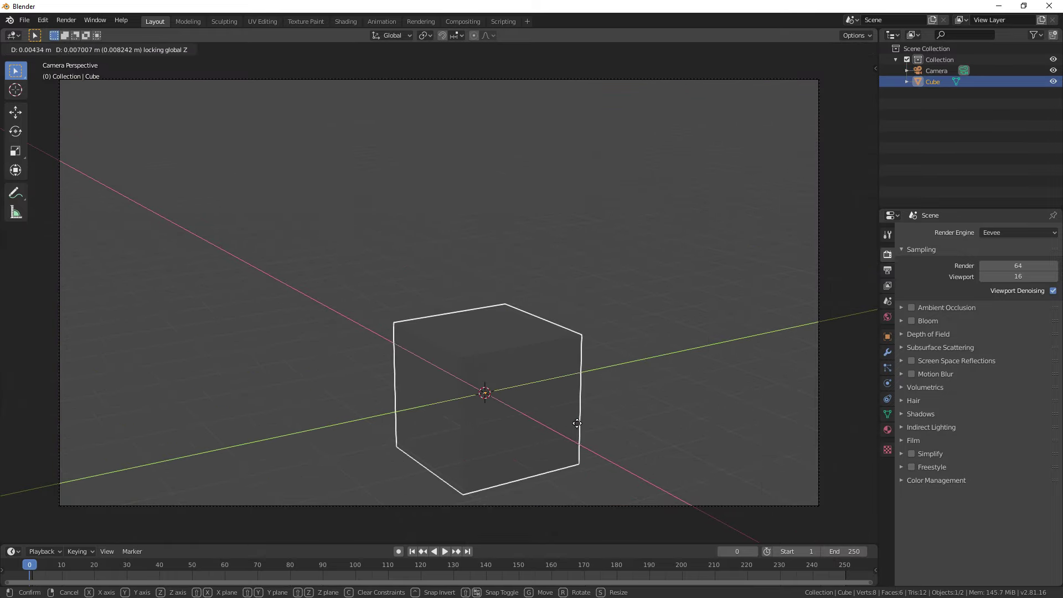
{"action": "left_click", "coordinate": [506, 363]}
{"action": "scroll", "coordinate": [506, 363], "scroll_direction": "down", "scroll_amount": 3}
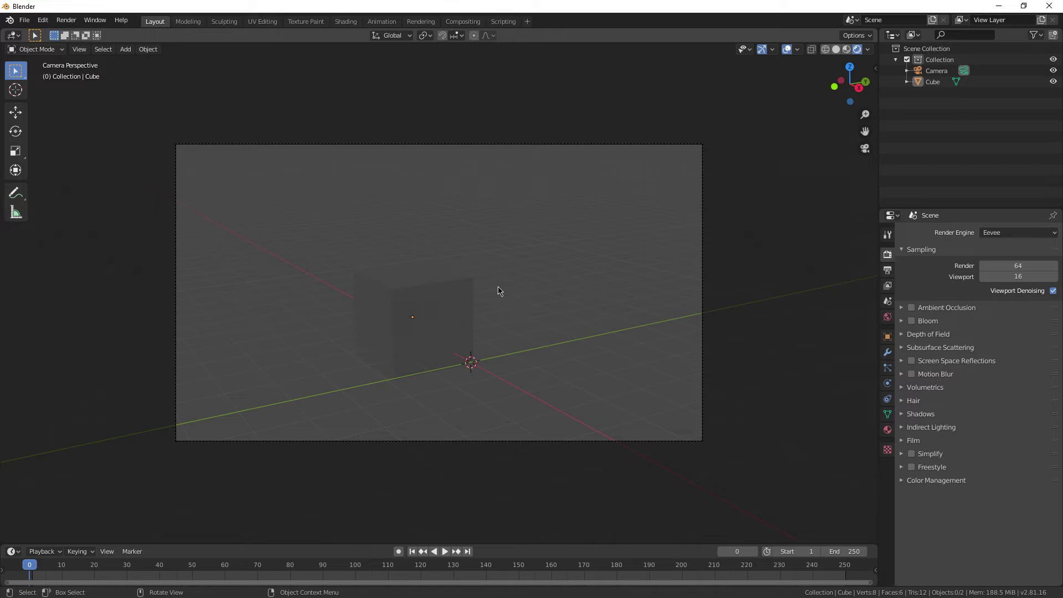
Step: Add a Sun light with Angle 180° and Strength 10
{"action": "scroll", "coordinate": [499, 291], "scroll_direction": "up", "scroll_amount": 2}
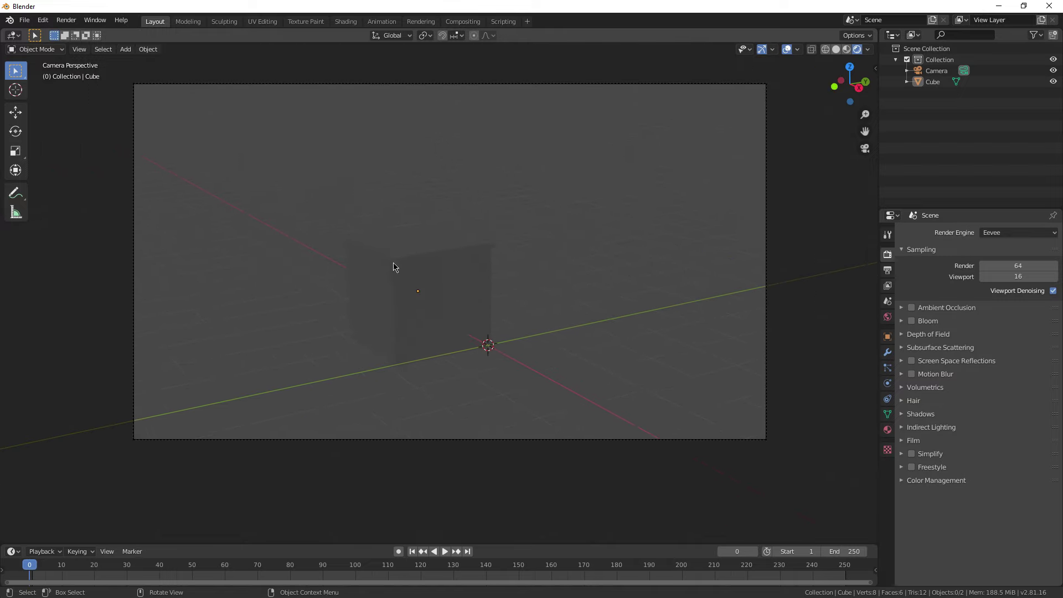
{"action": "middle_click_drag", "start_coordinate": [394, 268], "coordinate": [470, 268], "text": "shift"}
{"action": "key", "text": "shift+a"}
{"action": "mouse_move", "coordinate": [459, 222]}
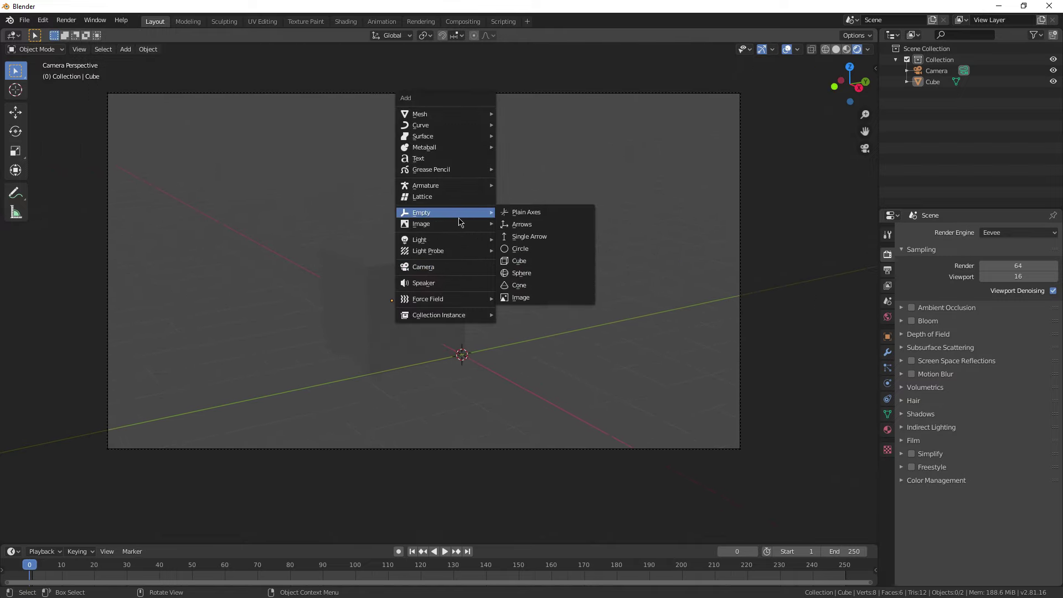
{"action": "mouse_move", "coordinate": [466, 239]}
{"action": "left_click", "coordinate": [540, 252]}
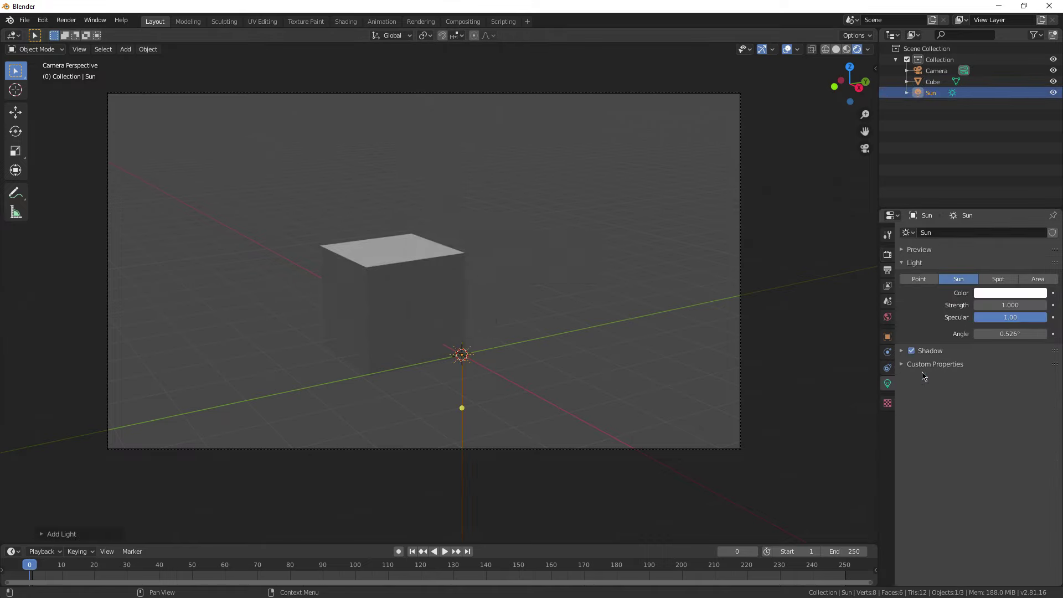
{"action": "left_click_drag", "start_coordinate": [1002, 334], "coordinate": [1047, 334]}
{"action": "double_click", "coordinate": [996, 306]}
{"action": "type", "text": "10"}
{"action": "key", "text": "Return"}
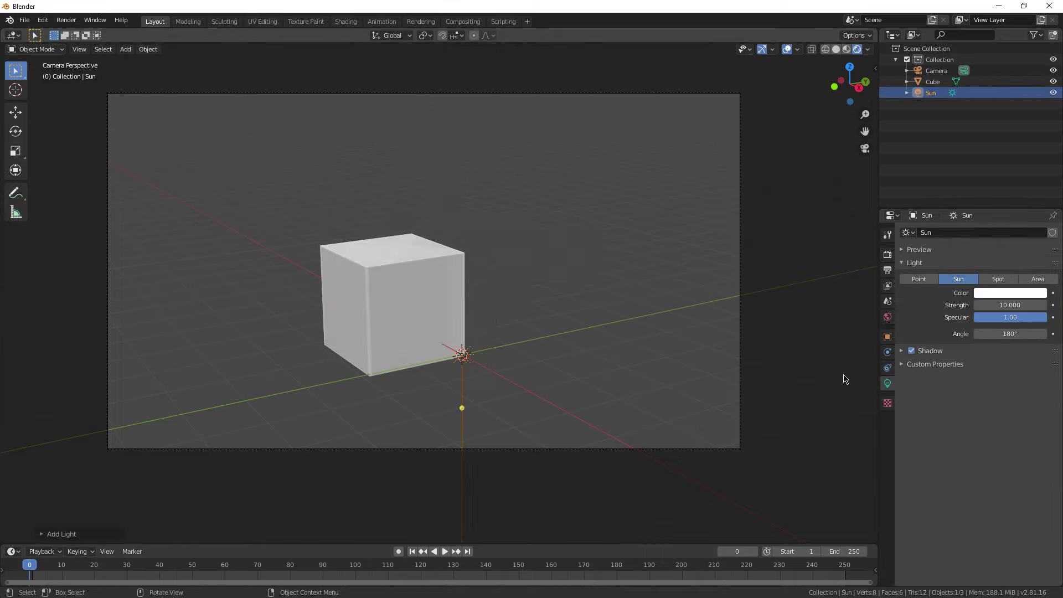
Step: Deselect the Sun and orbit down onto the brightly lit cube
{"action": "middle_click_drag", "start_coordinate": [570, 330], "coordinate": [443, 339]}
{"action": "left_click", "coordinate": [614, 430]}
{"action": "middle_click_drag", "start_coordinate": [615, 430], "coordinate": [537, 315]}
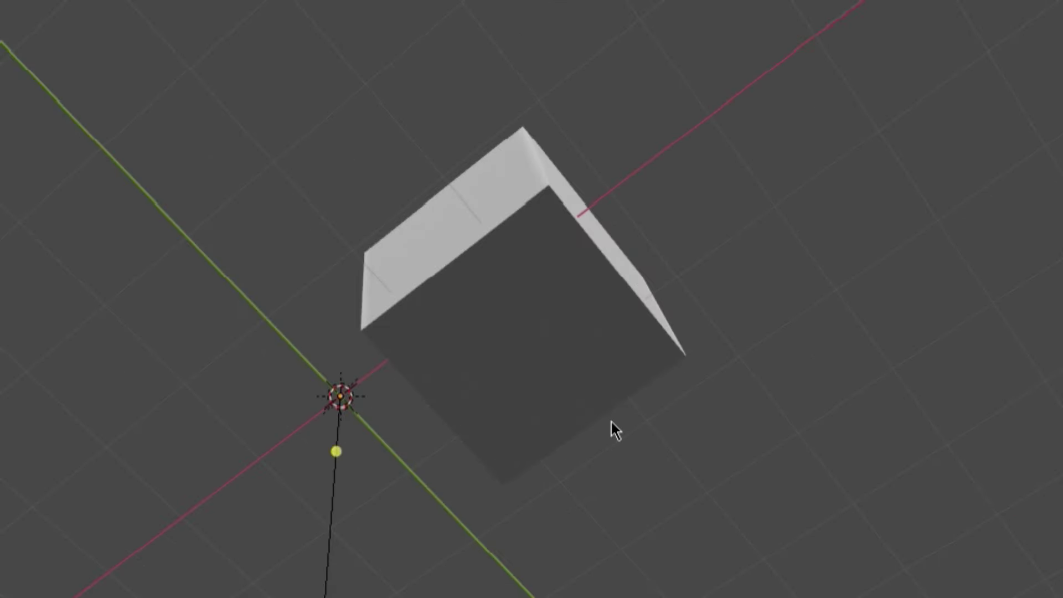
{"action": "middle_click_drag", "start_coordinate": [233, 370], "coordinate": [494, 383]}
{"action": "scroll", "coordinate": [494, 384], "scroll_direction": "up", "scroll_amount": 2}
{"action": "scroll", "coordinate": [486, 374], "scroll_direction": "down", "scroll_amount": 4}
Step: Render an image of the cube, then close the render window
{"action": "left_click", "coordinate": [66, 20]}
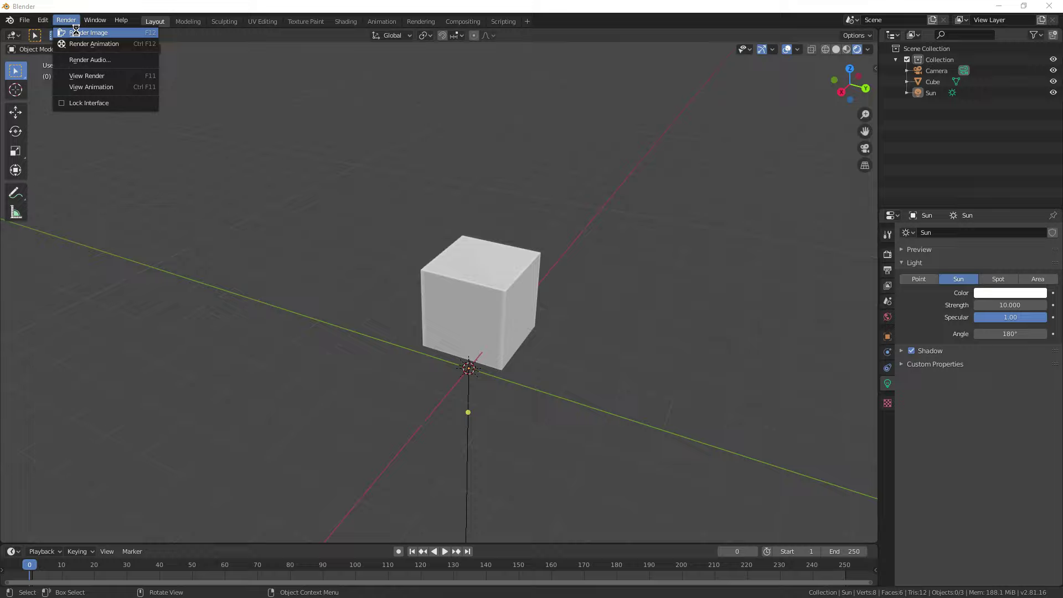
{"action": "left_click", "coordinate": [75, 31]}
{"action": "scroll", "coordinate": [545, 372], "scroll_direction": "up", "scroll_amount": 2}
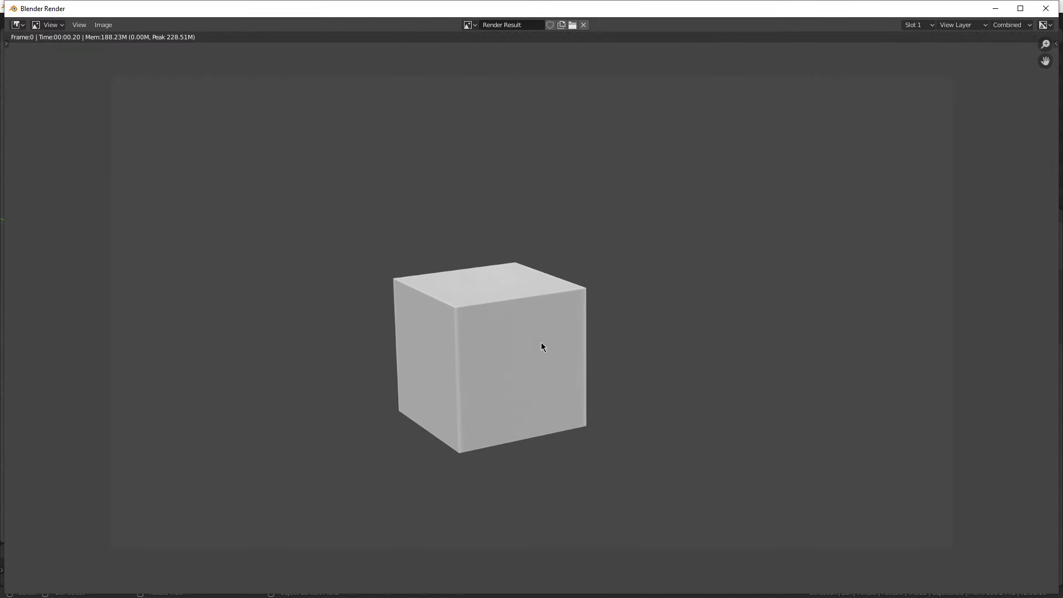
{"action": "left_click", "coordinate": [1046, 8]}
Step: Tick Transparent in the Film section of the Render Properties
{"action": "left_click", "coordinate": [887, 255]}
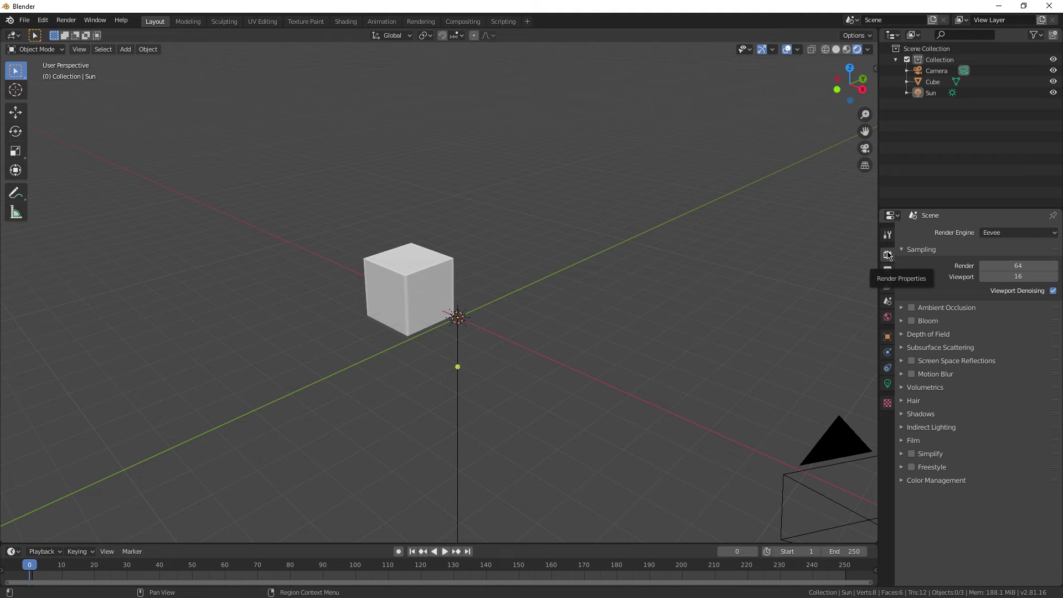
{"action": "left_click", "coordinate": [917, 441]}
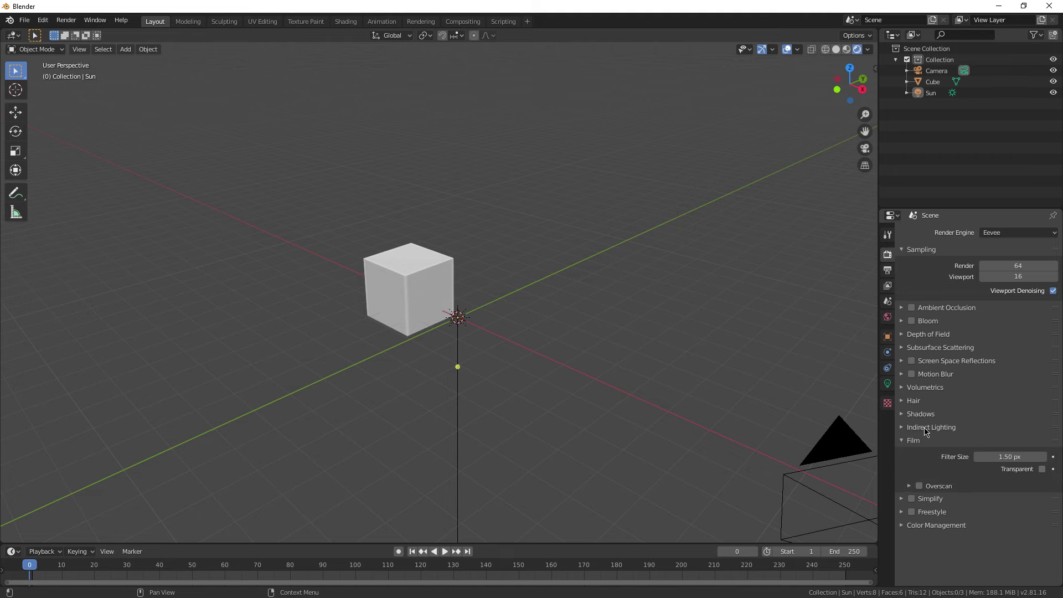
{"action": "left_click", "coordinate": [1042, 469]}
{"action": "middle_click_drag", "start_coordinate": [720, 399], "coordinate": [609, 366]}
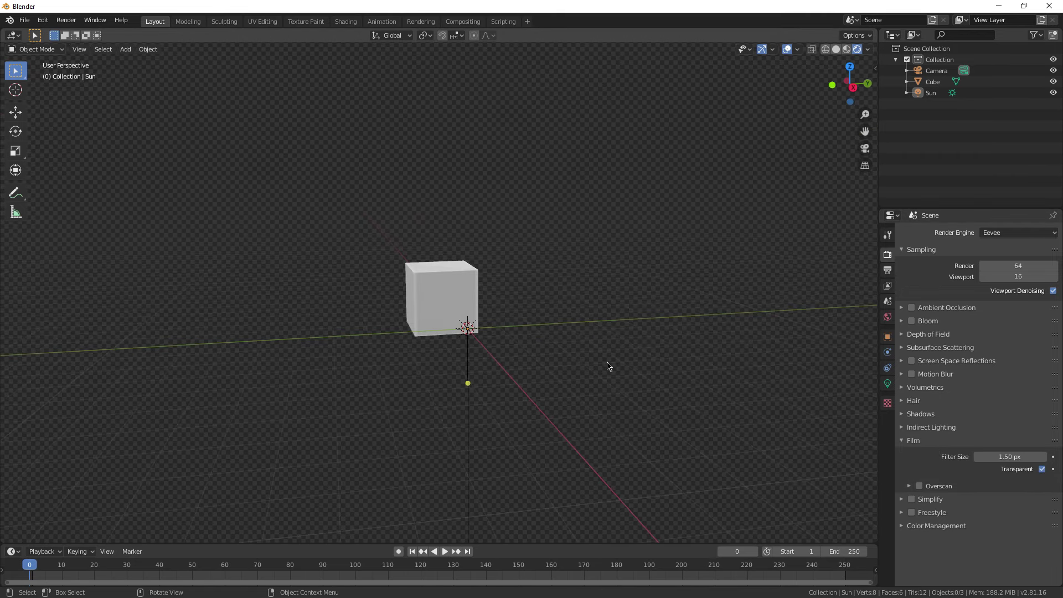
Step: Render the cube again, now on a transparent checkerboard background
{"action": "left_click", "coordinate": [68, 21]}
{"action": "left_click", "coordinate": [78, 32]}
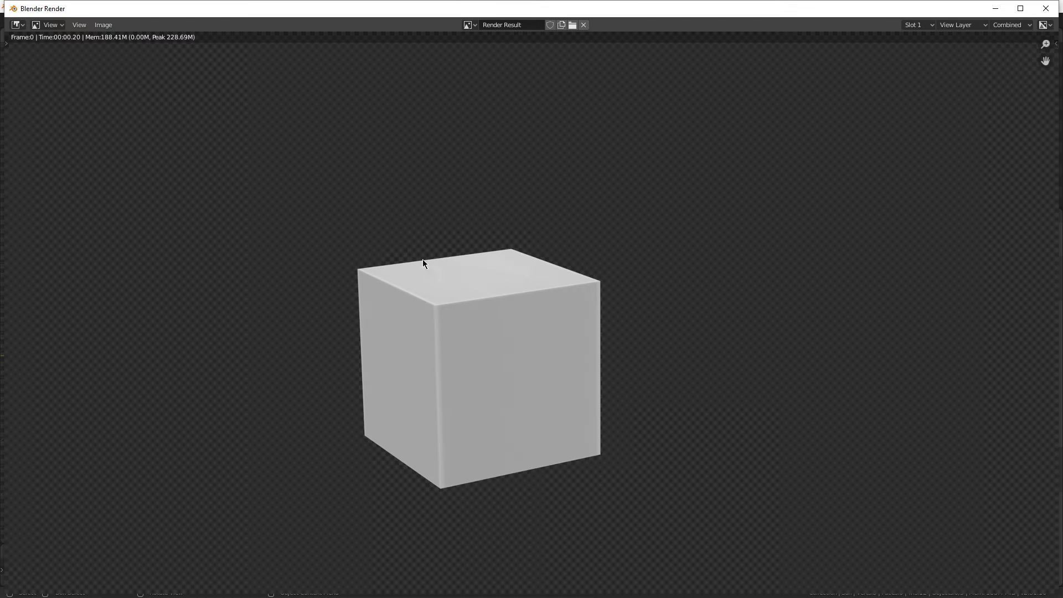
{"action": "scroll", "coordinate": [337, 347], "scroll_direction": "down", "scroll_amount": 2}
{"action": "scroll", "coordinate": [510, 355], "scroll_direction": "up", "scroll_amount": 1}
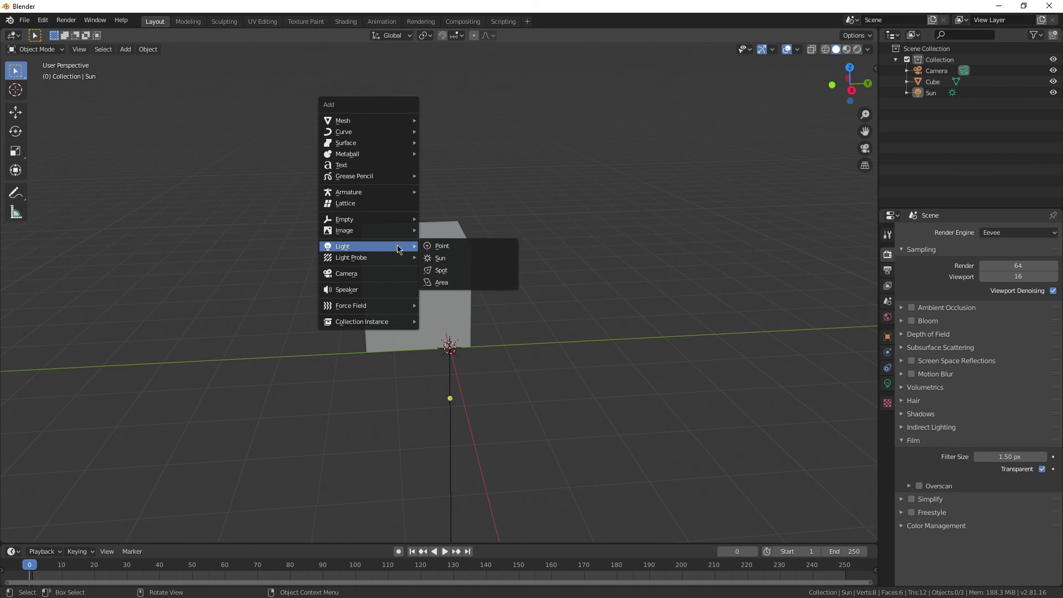
Step: Add a Point light, slide it along the ground plane, and switch to Rendered shading
{"action": "mouse_move", "coordinate": [360, 249]}
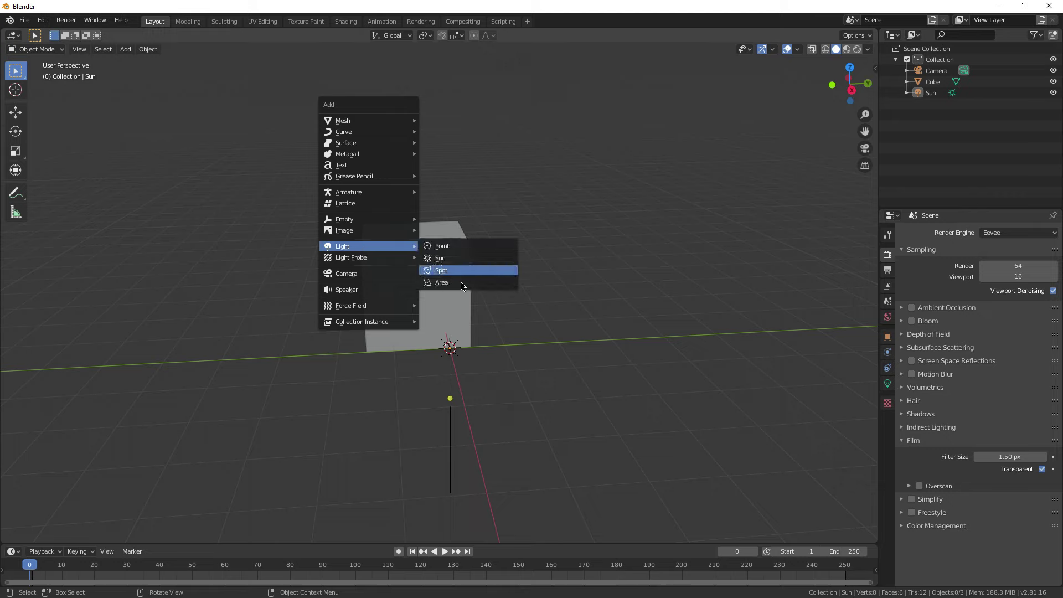
{"action": "left_click", "coordinate": [457, 246]}
{"action": "key", "text": "g"}
{"action": "key", "text": "shift+z"}
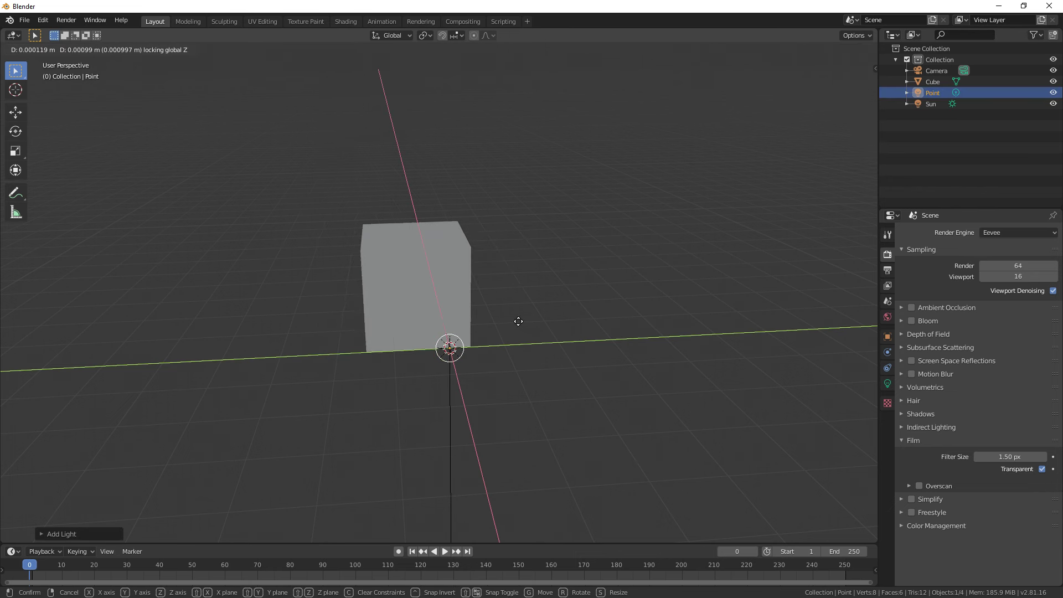
{"action": "left_click", "coordinate": [438, 356]}
{"action": "left_click", "coordinate": [857, 49]}
Step: Delete the Sun light and raise the Point light vertically
{"action": "scroll", "coordinate": [480, 406], "scroll_direction": "up", "scroll_amount": 2}
{"action": "left_click", "coordinate": [459, 386]}
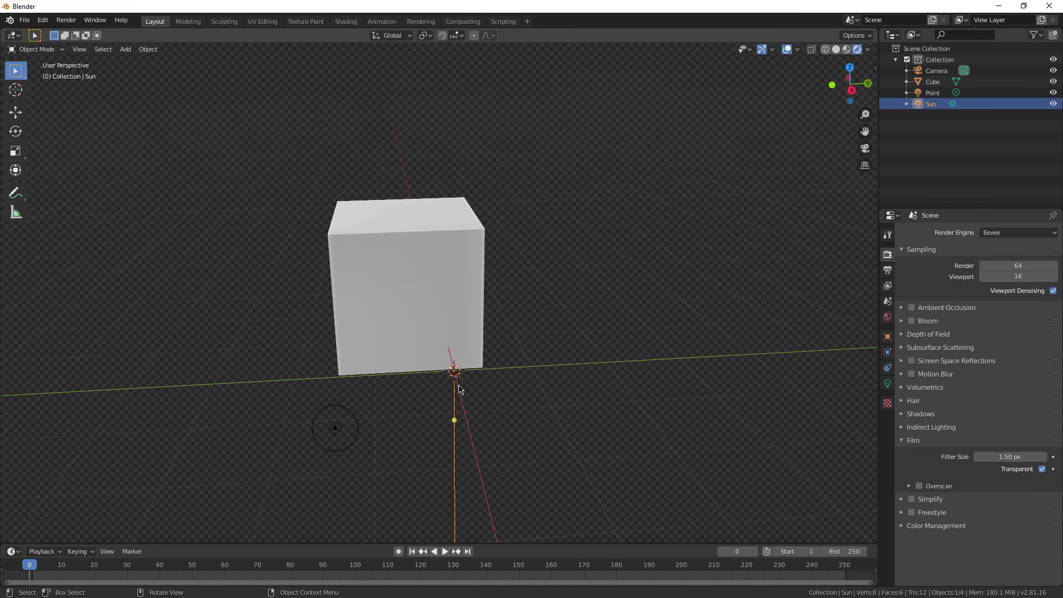
{"action": "key", "text": "Delete"}
{"action": "left_click", "coordinate": [314, 444]}
{"action": "key", "text": "g"}
{"action": "key", "text": "z"}
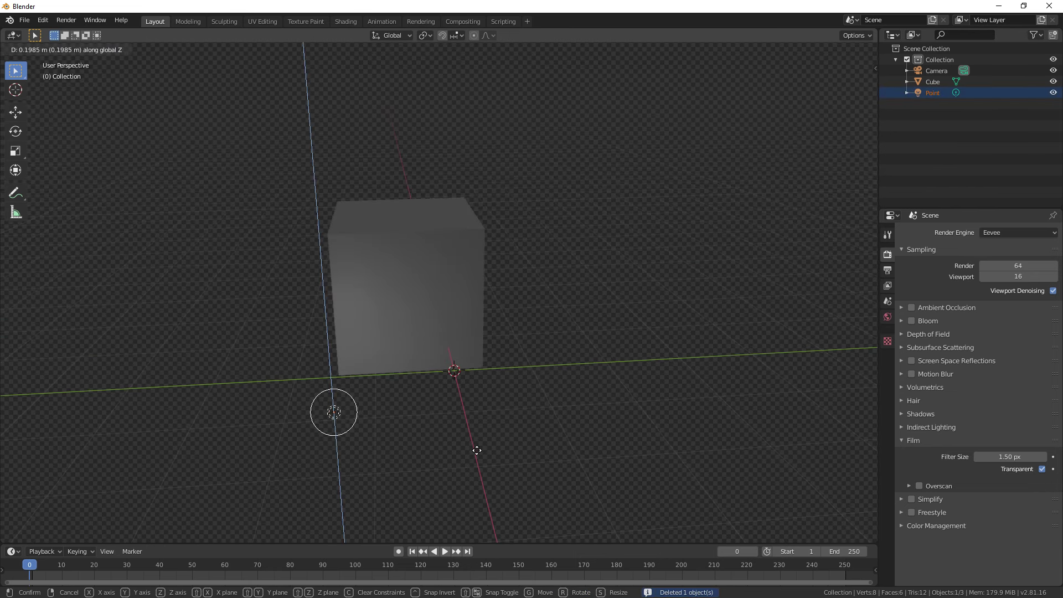
{"action": "left_click", "coordinate": [467, 347]}
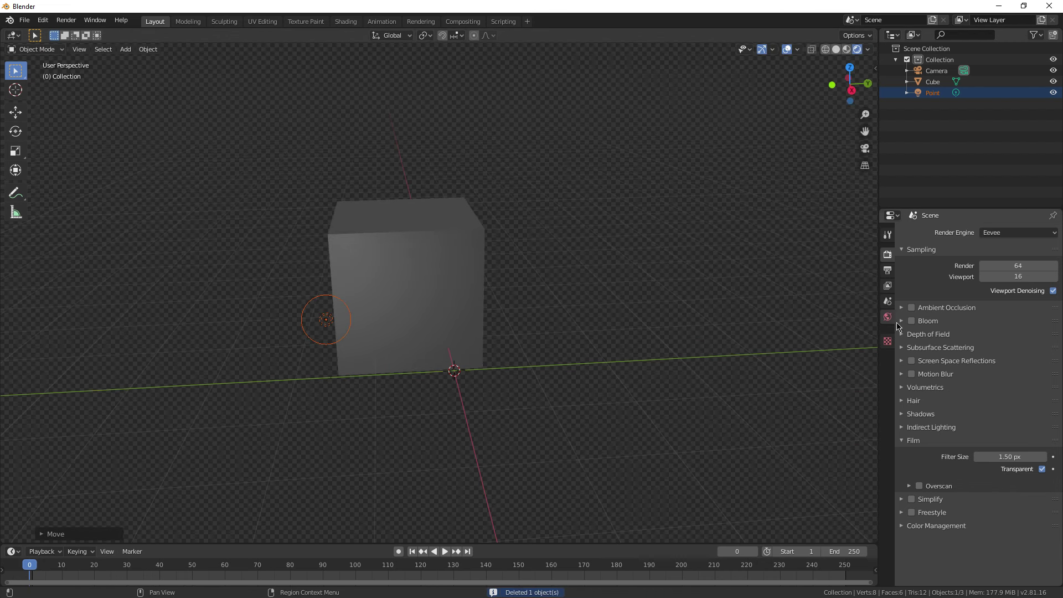
Step: Set the Point light's power to 563.4 W
{"action": "left_click", "coordinate": [888, 383]}
{"action": "middle_click_drag", "start_coordinate": [717, 322], "coordinate": [767, 343], "text": "shift"}
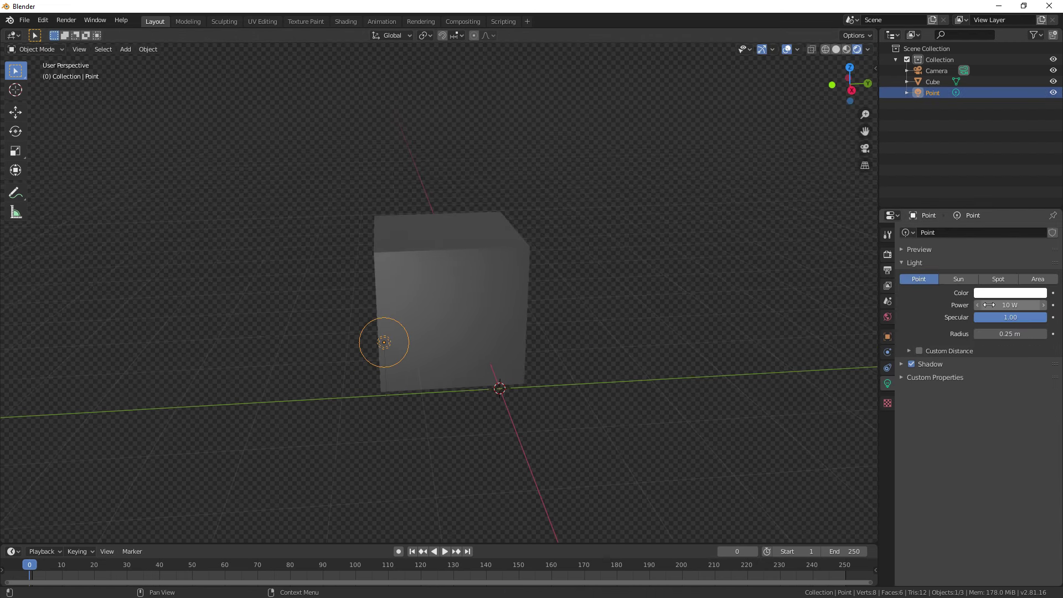
{"action": "left_click_drag", "start_coordinate": [989, 305], "coordinate": [1044, 306]}
{"action": "middle_click_drag", "start_coordinate": [194, 333], "coordinate": [266, 359]}
{"action": "scroll", "coordinate": [388, 369], "scroll_direction": "down", "scroll_amount": 3}
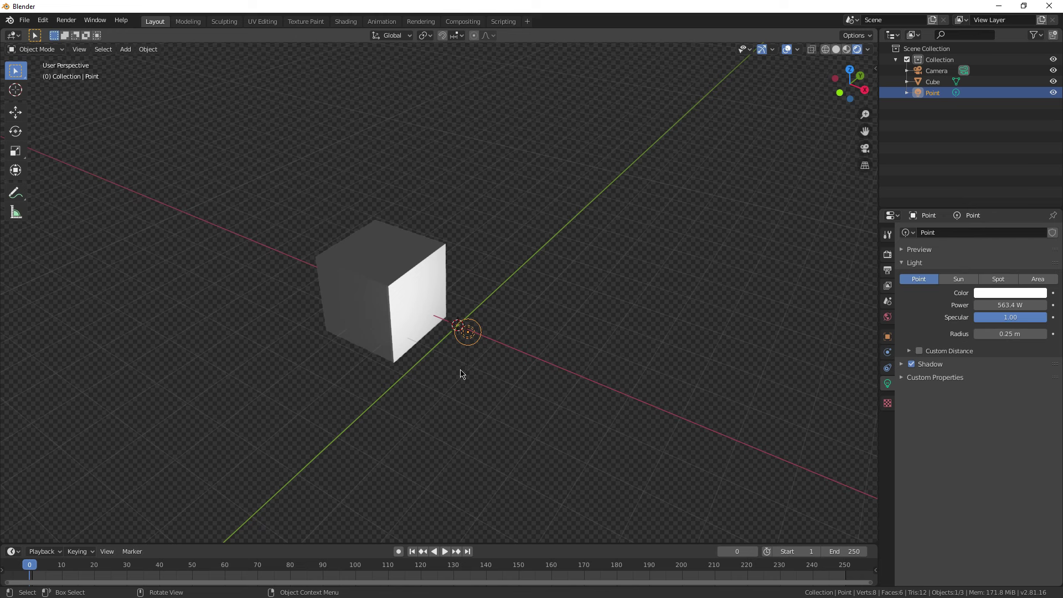
Step: Move the Point light to the cube's left on the ground plane
{"action": "key", "text": "g"}
{"action": "key", "text": "shift+z"}
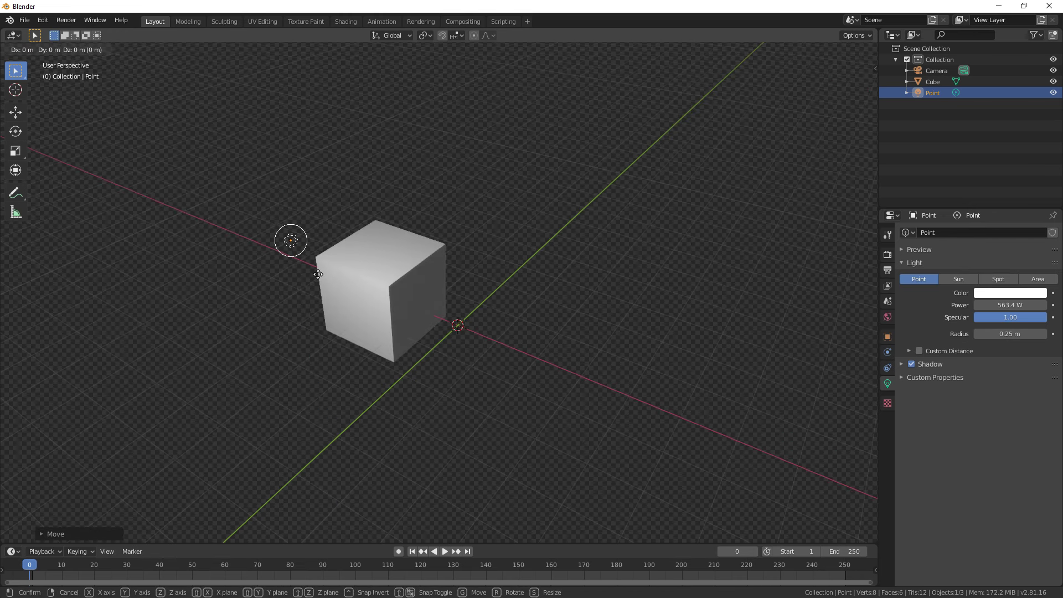
{"action": "left_click", "coordinate": [441, 242]}
{"action": "scroll", "coordinate": [532, 285], "scroll_direction": "up", "scroll_amount": 2}
{"action": "middle_click_drag", "start_coordinate": [548, 292], "coordinate": [410, 303]}
{"action": "middle_click_drag", "start_coordinate": [557, 247], "coordinate": [549, 316], "text": "shift"}
Step: Change the Point light's colour to magenta
{"action": "left_click", "coordinate": [1022, 295]}
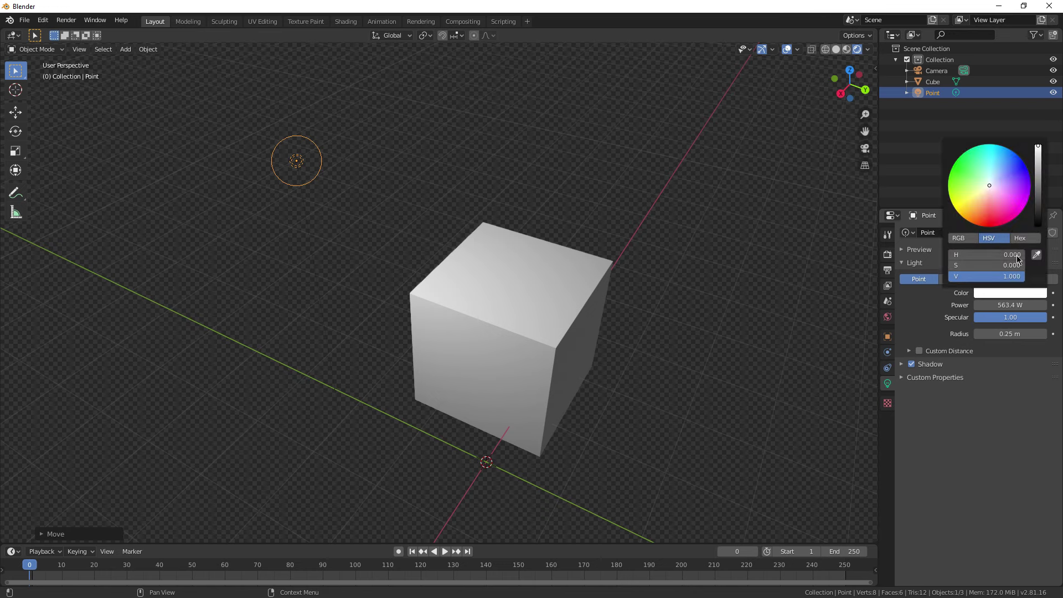
{"action": "left_click_drag", "start_coordinate": [987, 188], "coordinate": [1026, 206]}
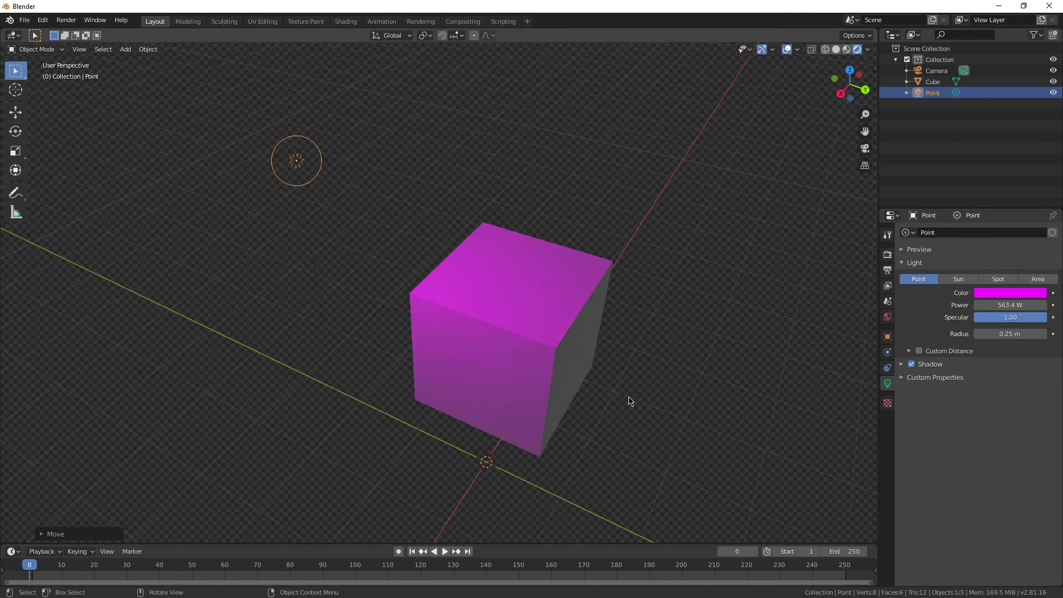
{"action": "middle_click_drag", "start_coordinate": [630, 400], "coordinate": [659, 358]}
{"action": "left_click", "coordinate": [847, 50]}
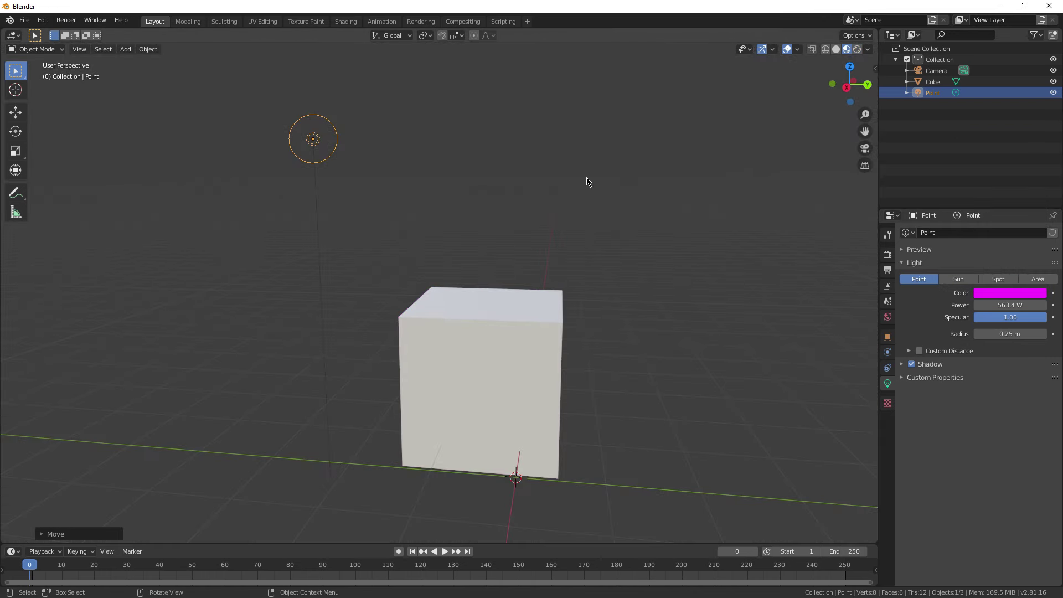
{"action": "mouse_move", "coordinate": [589, 181]}
{"action": "middle_mouse_down"}
{"action": "mouse_move", "coordinate": [672, 230]}
{"action": "mouse_move", "coordinate": [518, 219]}
{"action": "middle_mouse_up"}
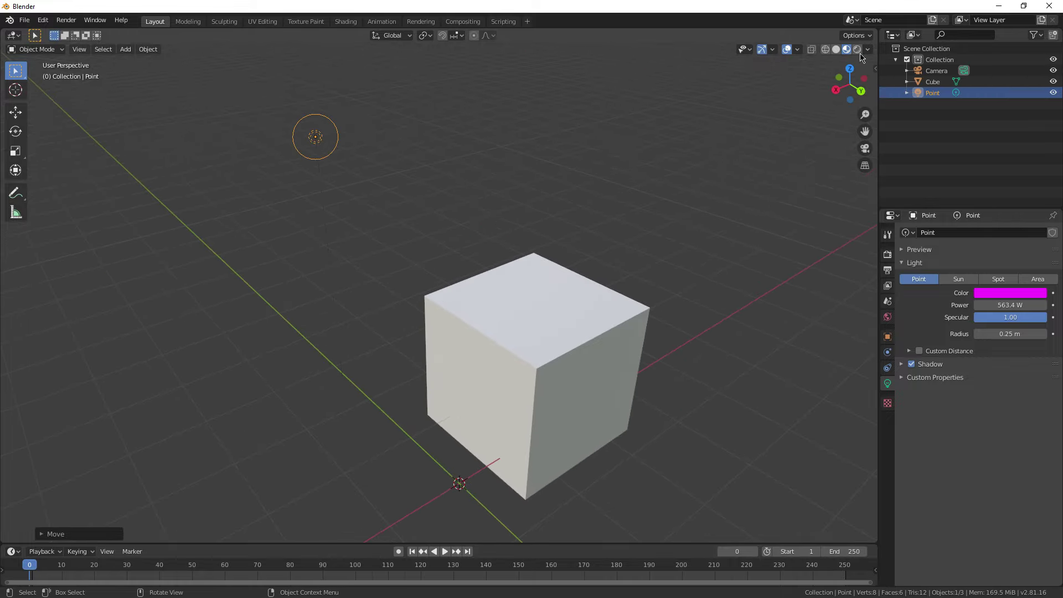
{"action": "key", "text": "alt+a"}
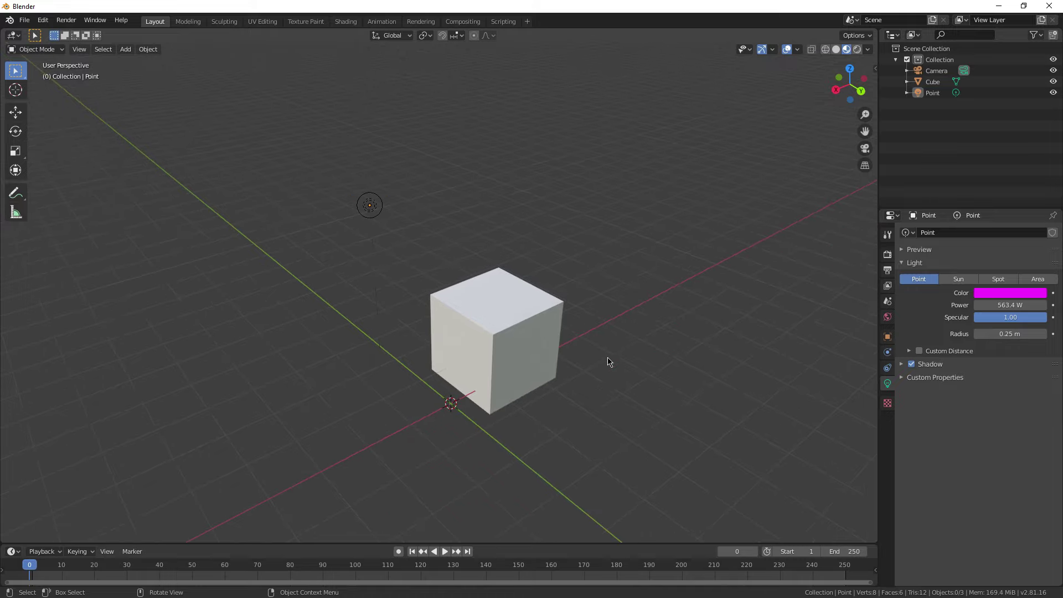
{"action": "middle_click_drag", "start_coordinate": [603, 367], "coordinate": [633, 203]}
{"action": "left_click", "coordinate": [513, 364]}
{"action": "scroll", "coordinate": [532, 351], "scroll_direction": "down", "scroll_amount": 3}
{"action": "left_click", "coordinate": [857, 49]}
{"action": "middle_click_drag", "start_coordinate": [606, 289], "coordinate": [558, 299]}
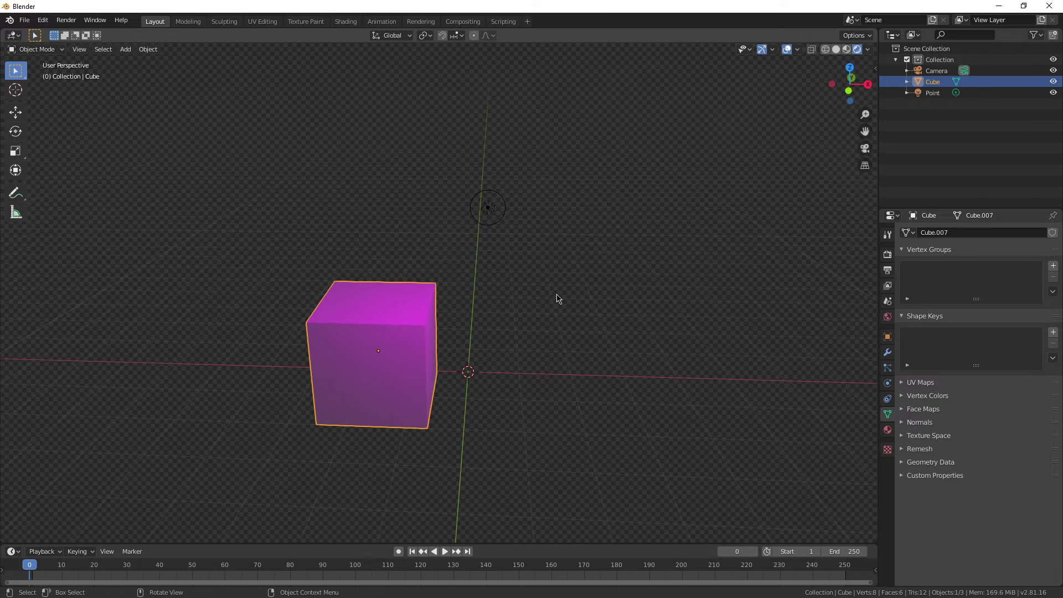
{"action": "left_click", "coordinate": [847, 50]}
{"action": "middle_click_drag", "start_coordinate": [631, 209], "coordinate": [645, 223]}
{"action": "left_click", "coordinate": [644, 223]}
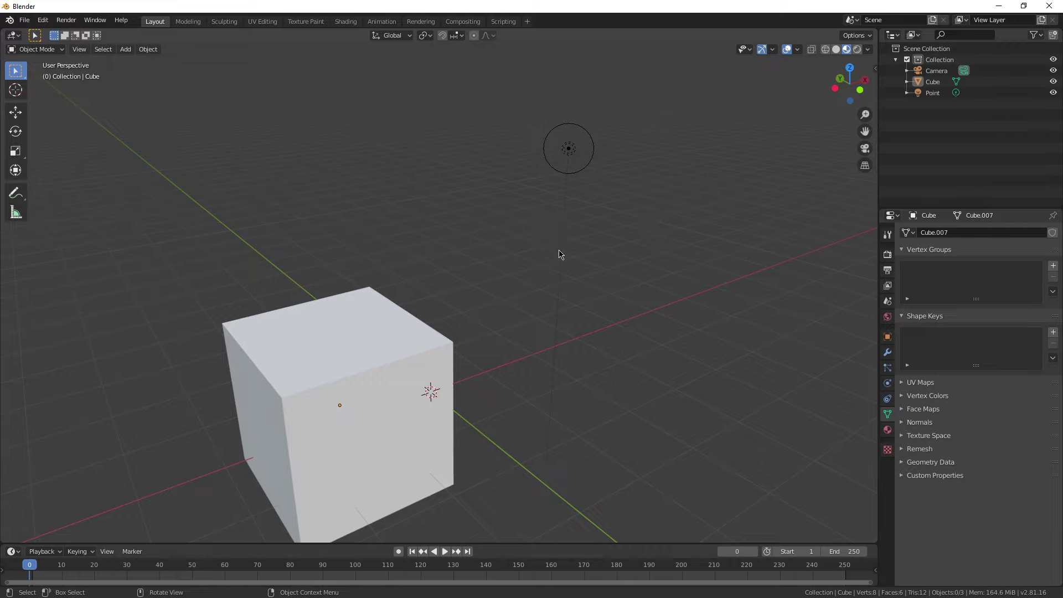
{"action": "scroll", "coordinate": [560, 255], "scroll_direction": "down", "scroll_amount": 3}
{"action": "middle_click_drag", "start_coordinate": [429, 298], "coordinate": [623, 291]}
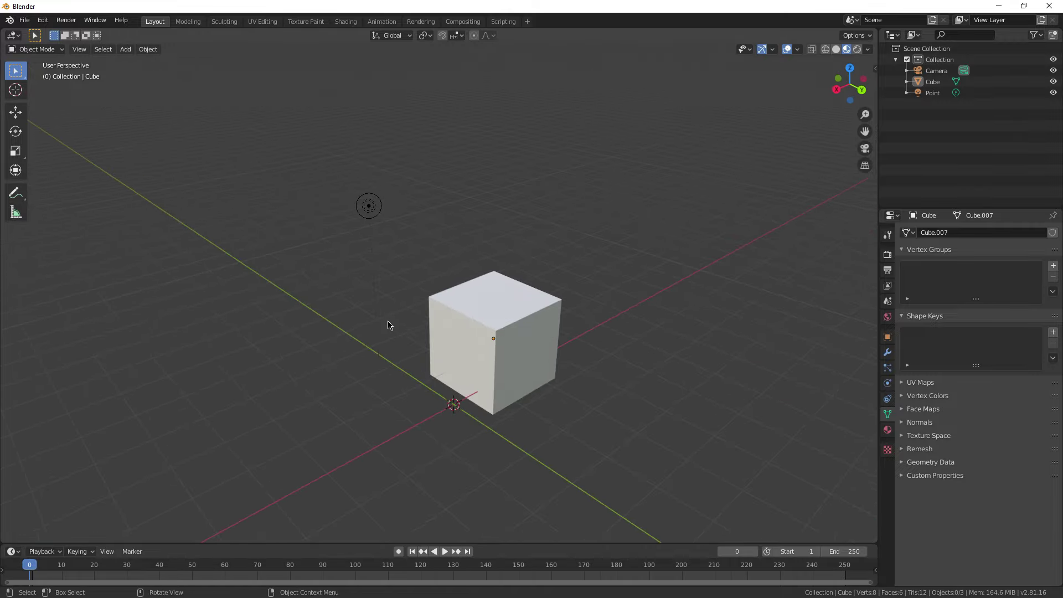
{"action": "left_click", "coordinate": [494, 301]}
{"action": "scroll", "coordinate": [511, 361], "scroll_direction": "up", "scroll_amount": 2}
{"action": "middle_click_drag", "start_coordinate": [511, 361], "coordinate": [184, 370]}
{"action": "scroll", "coordinate": [338, 391], "scroll_direction": "down", "scroll_amount": 3}
{"action": "left_click", "coordinate": [524, 387]}
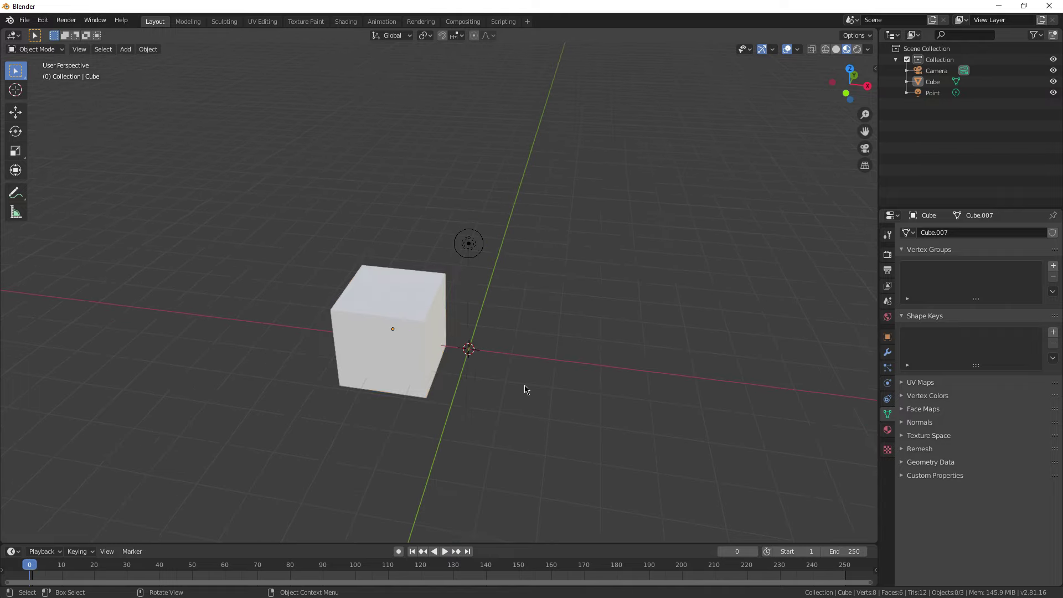
{"action": "middle_click_drag", "start_coordinate": [482, 387], "coordinate": [859, 430], "text": "shift"}
{"action": "scroll", "coordinate": [520, 381], "scroll_direction": "up", "scroll_amount": 1}
Step: Create a new material, Material.001, on the cube using the Principled BSDF shader
{"action": "left_click", "coordinate": [488, 381]}
{"action": "left_click", "coordinate": [888, 430]}
{"action": "left_click", "coordinate": [1027, 279]}
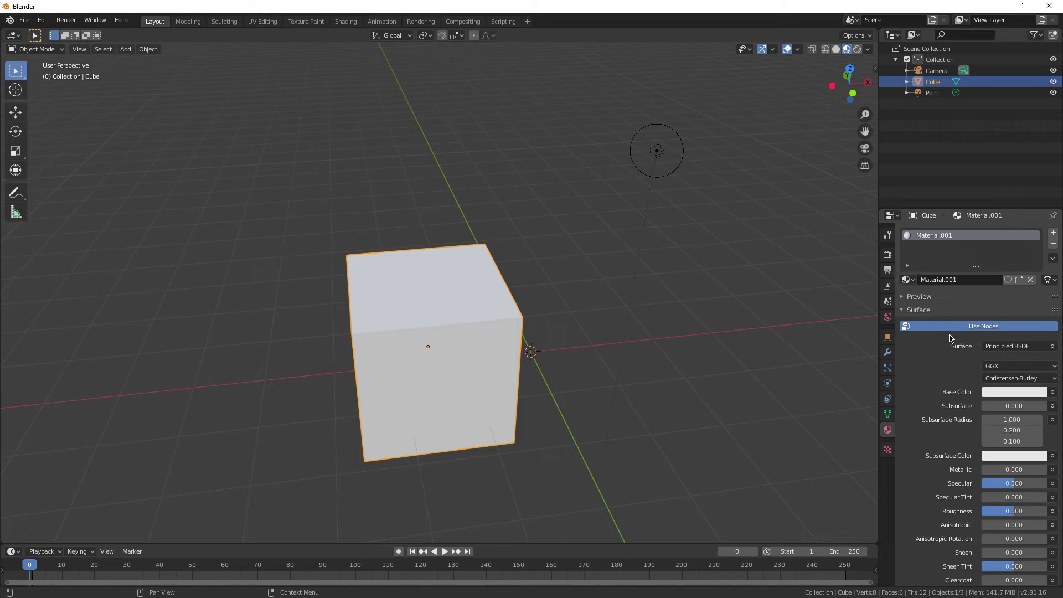
{"action": "scroll", "coordinate": [1003, 500], "scroll_direction": "down", "scroll_amount": 4}
{"action": "scroll", "coordinate": [1003, 332], "scroll_direction": "up", "scroll_amount": 3}
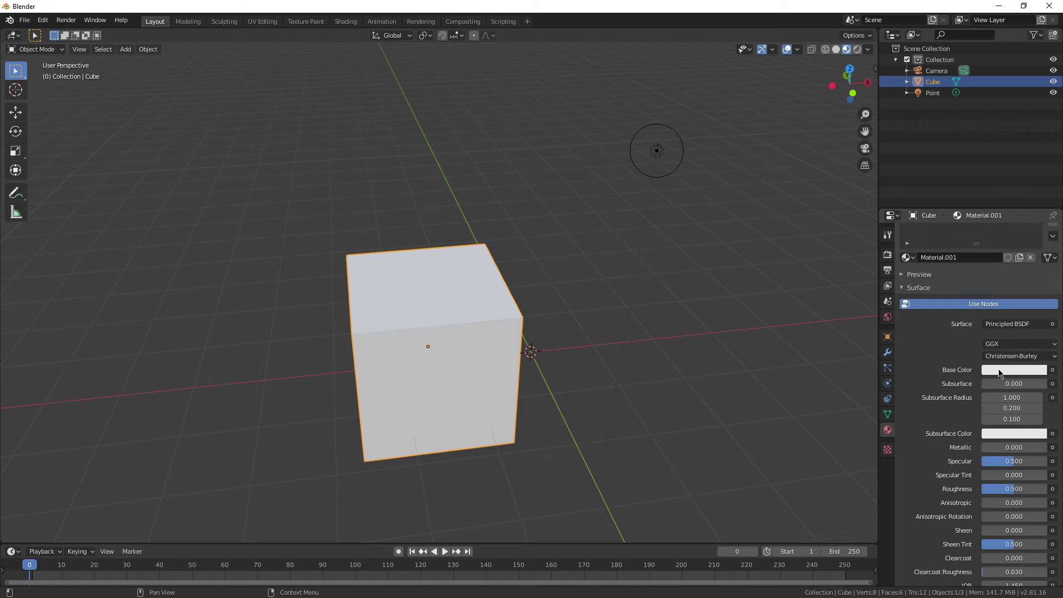
{"action": "left_click", "coordinate": [1004, 326]}
{"action": "left_click", "coordinate": [999, 333]}
Step: Give the material a red base colour, Metallic 0.708 and Roughness 0.158
{"action": "left_click", "coordinate": [1014, 370]}
{"action": "left_click", "coordinate": [980, 291]}
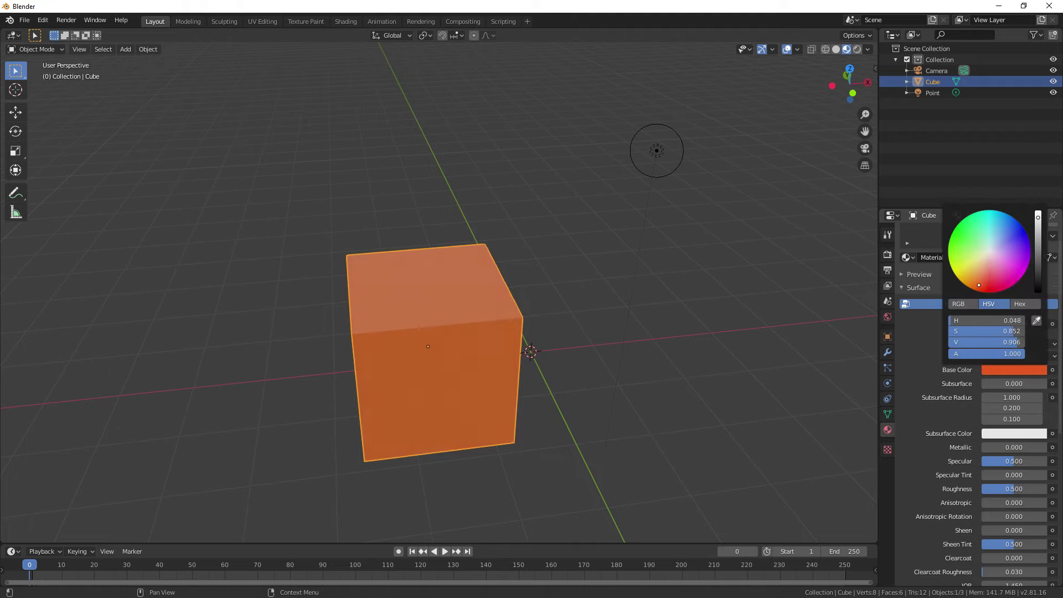
{"action": "middle_click_drag", "start_coordinate": [470, 299], "coordinate": [631, 299]}
{"action": "left_click", "coordinate": [631, 299]}
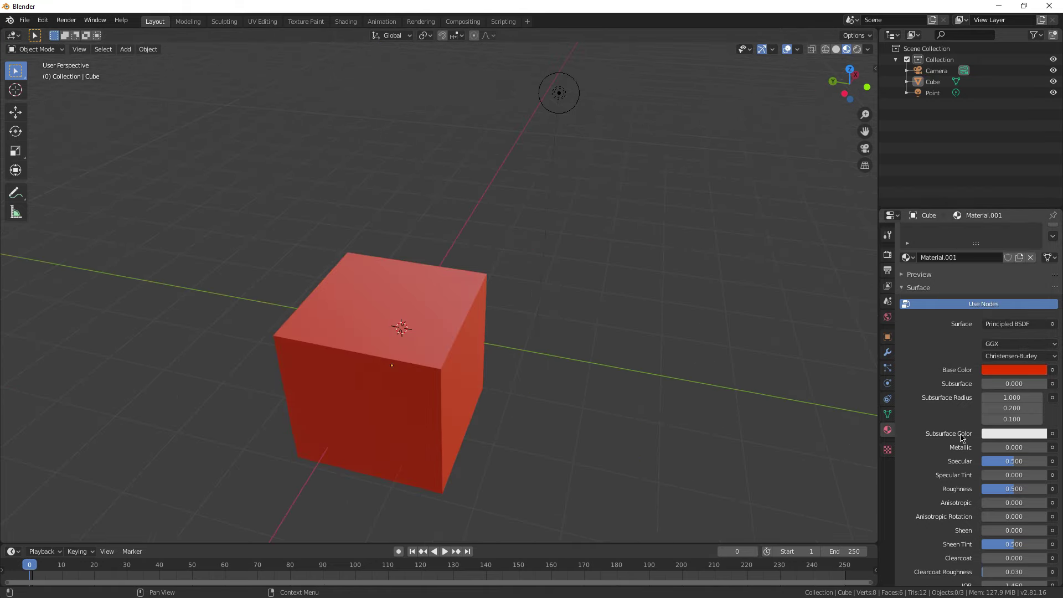
{"action": "middle_click_drag", "start_coordinate": [772, 318], "coordinate": [748, 325]}
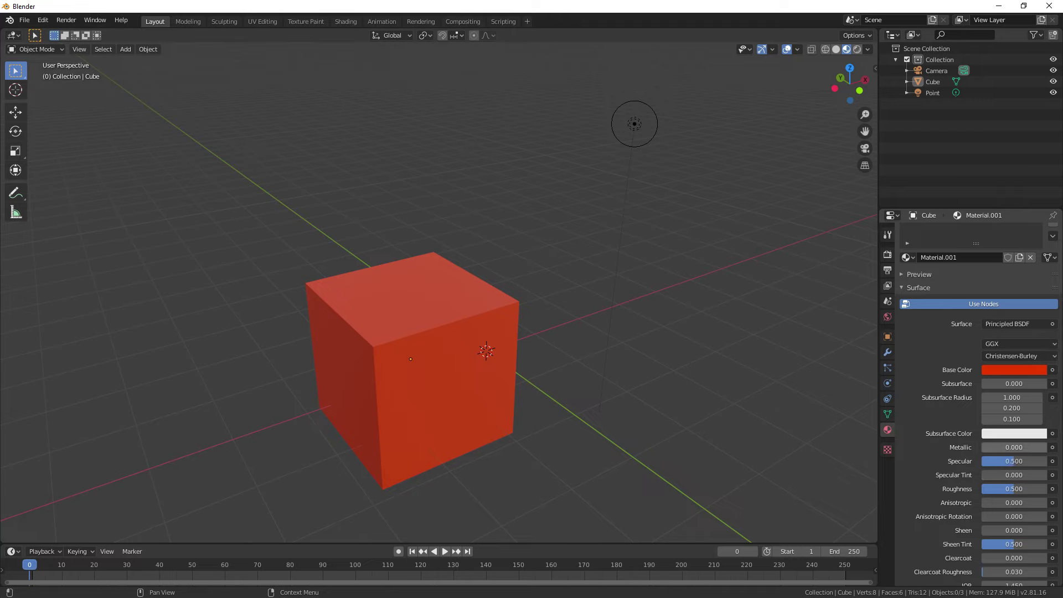
{"action": "mouse_move", "coordinate": [1000, 448]}
{"action": "left_mouse_down"}
{"action": "mouse_move", "coordinate": [1028, 448]}
{"action": "mouse_move", "coordinate": [983, 467]}
{"action": "mouse_move", "coordinate": [992, 467]}
{"action": "left_mouse_up"}
{"action": "scroll", "coordinate": [1022, 486], "scroll_direction": "down", "scroll_amount": 1}
{"action": "middle_click_drag", "start_coordinate": [755, 342], "coordinate": [708, 355]}
Step: Switch to Rendered shading and reposition the magenta Point light
{"action": "left_click", "coordinate": [857, 50]}
{"action": "scroll", "coordinate": [729, 185], "scroll_direction": "down", "scroll_amount": 2}
{"action": "mouse_move", "coordinate": [709, 243]}
{"action": "middle_mouse_down"}
{"action": "mouse_move", "coordinate": [602, 240]}
{"action": "mouse_move", "coordinate": [551, 268]}
{"action": "middle_mouse_up"}
{"action": "left_click", "coordinate": [381, 278]}
{"action": "middle_click_drag", "start_coordinate": [381, 278], "coordinate": [360, 370]}
{"action": "key", "text": "g"}
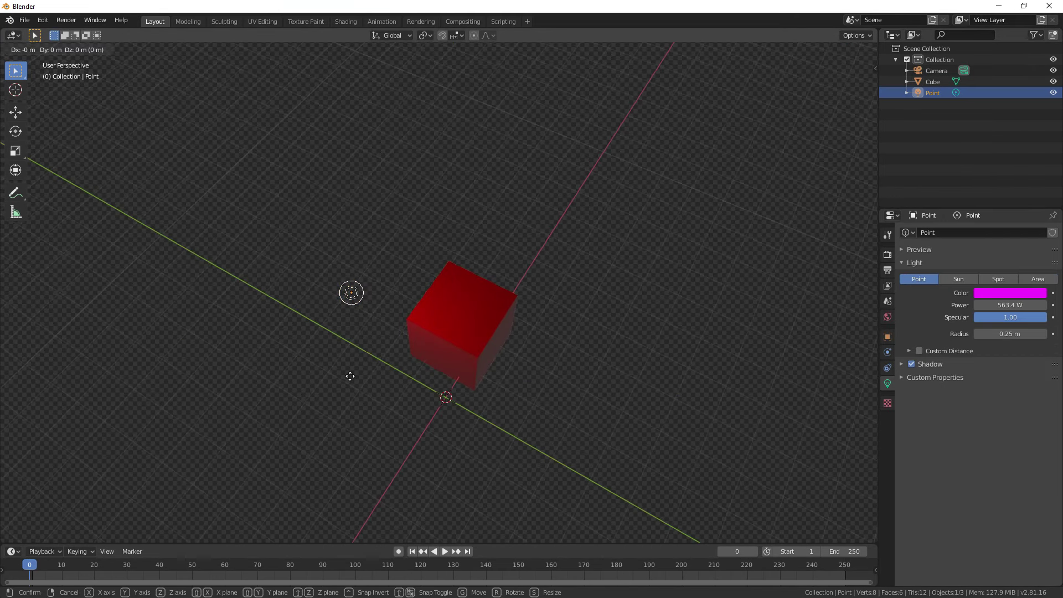
{"action": "left_click", "coordinate": [350, 376]}
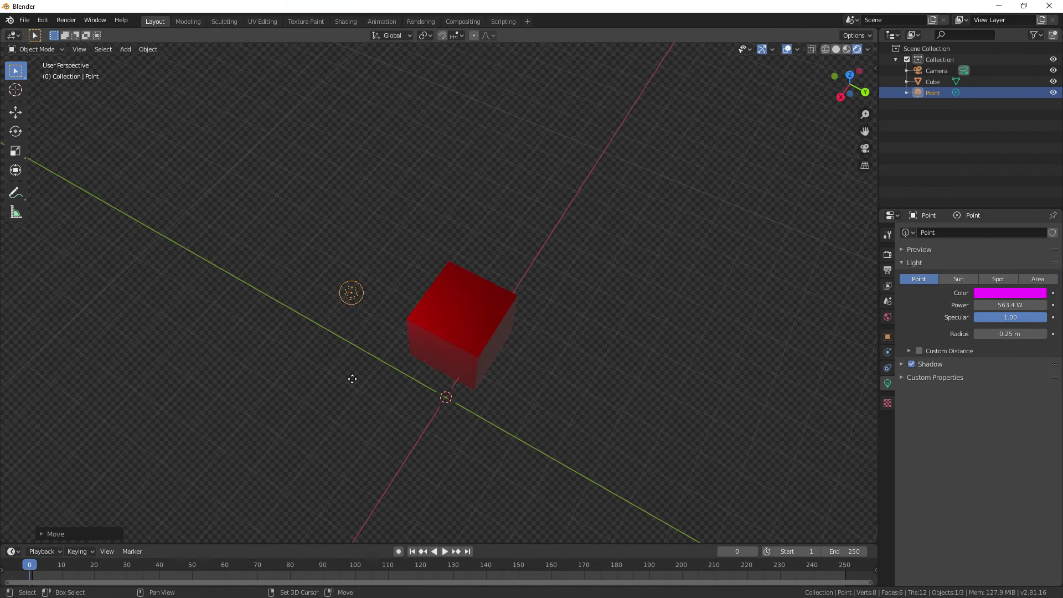
Step: Duplicate the light twice, placing one copy right of the cube and one above it
{"action": "key", "text": "shift+d"}
{"action": "left_click", "coordinate": [601, 380]}
{"action": "key", "text": "shift+d"}
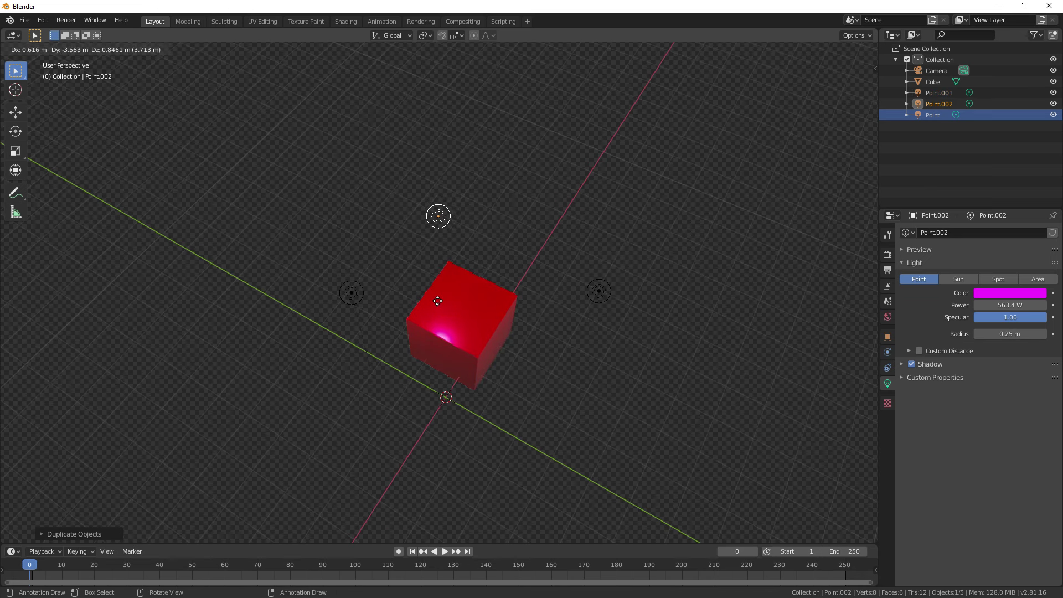
{"action": "left_click", "coordinate": [446, 290]}
{"action": "key", "text": "g"}
{"action": "key", "text": "z"}
{"action": "left_click", "coordinate": [455, 334]}
{"action": "left_click", "coordinate": [601, 412]}
{"action": "middle_click_drag", "start_coordinate": [602, 415], "coordinate": [706, 386]}
Step: Move the original Point light to sit beside the cube
{"action": "left_click", "coordinate": [467, 272]}
{"action": "middle_click_drag", "start_coordinate": [481, 297], "coordinate": [430, 303]}
{"action": "key", "text": "g"}
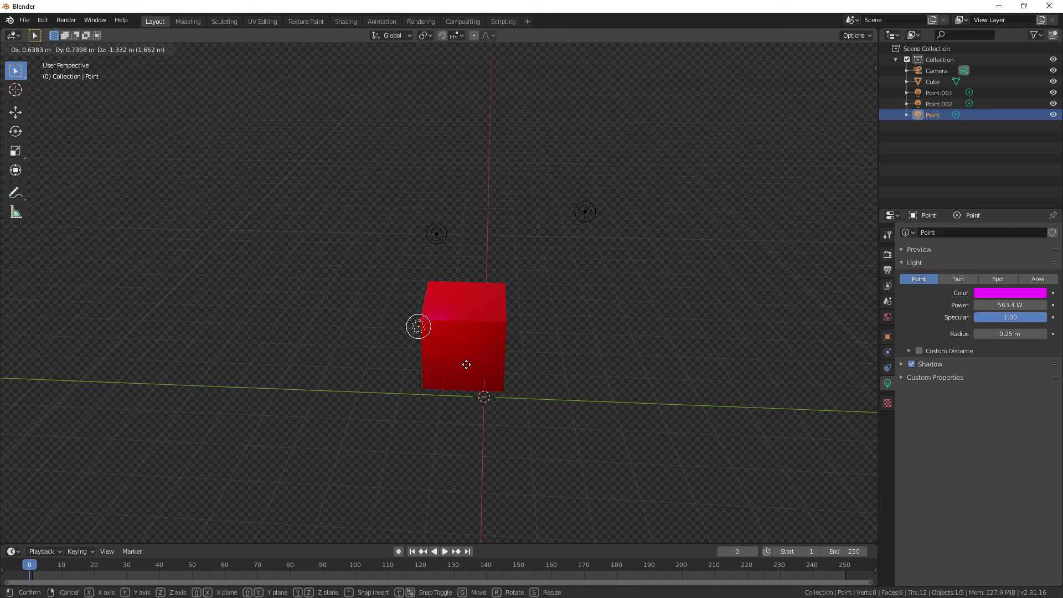
{"action": "left_click", "coordinate": [484, 401]}
{"action": "left_click", "coordinate": [478, 355]}
{"action": "middle_click_drag", "start_coordinate": [609, 291], "coordinate": [570, 341]}
{"action": "left_click", "coordinate": [586, 325]}
{"action": "scroll", "coordinate": [576, 311], "scroll_direction": "up", "scroll_amount": 2}
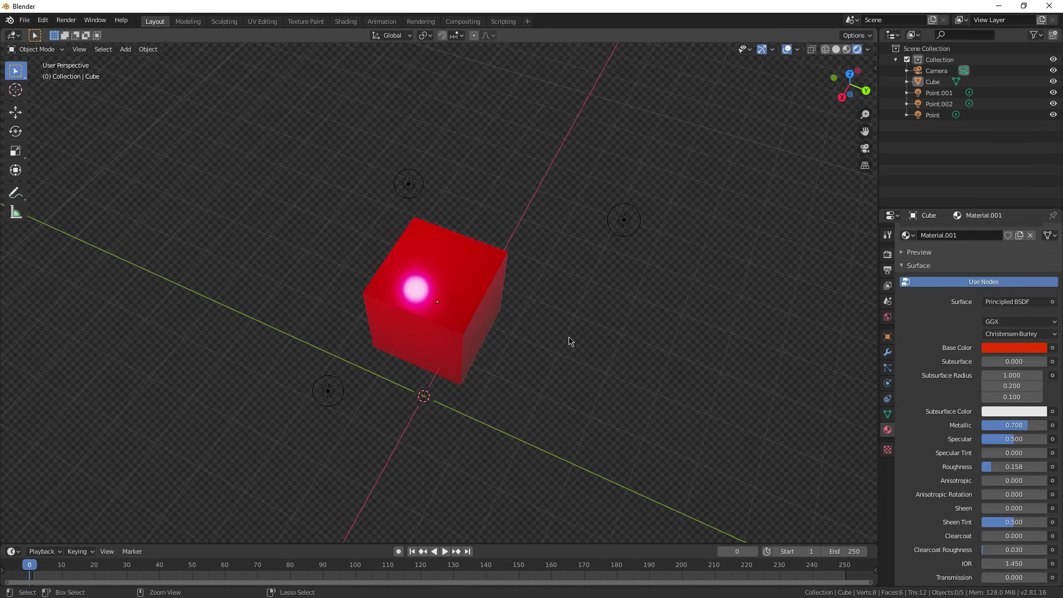
Step: Render the red metallic cube from the camera view (Numpad 0), then close the render and orbit out
{"action": "key", "text": "KP_0"}
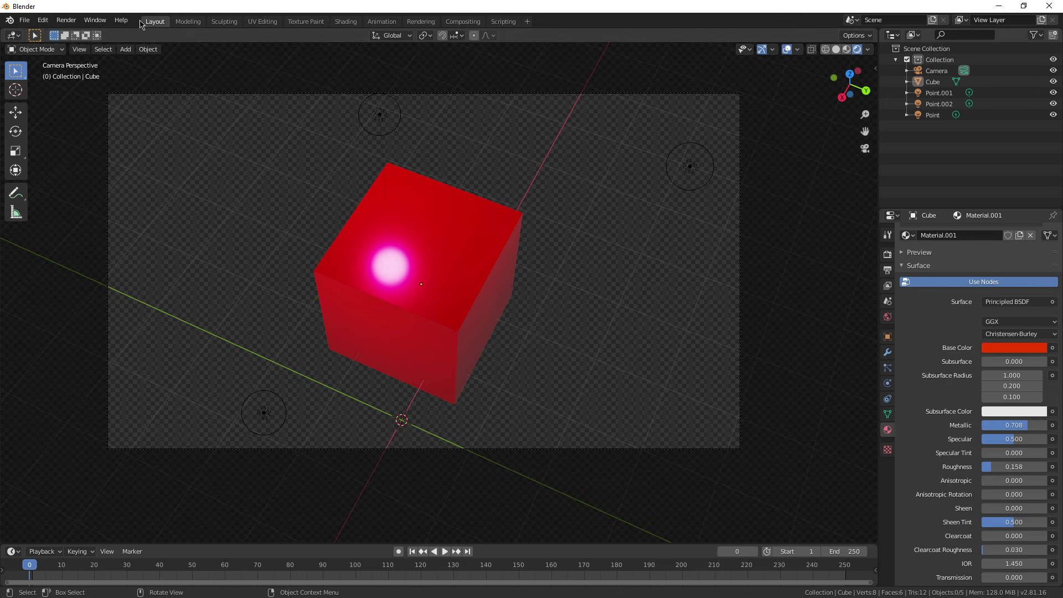
{"action": "left_click", "coordinate": [66, 20]}
{"action": "left_click", "coordinate": [77, 31]}
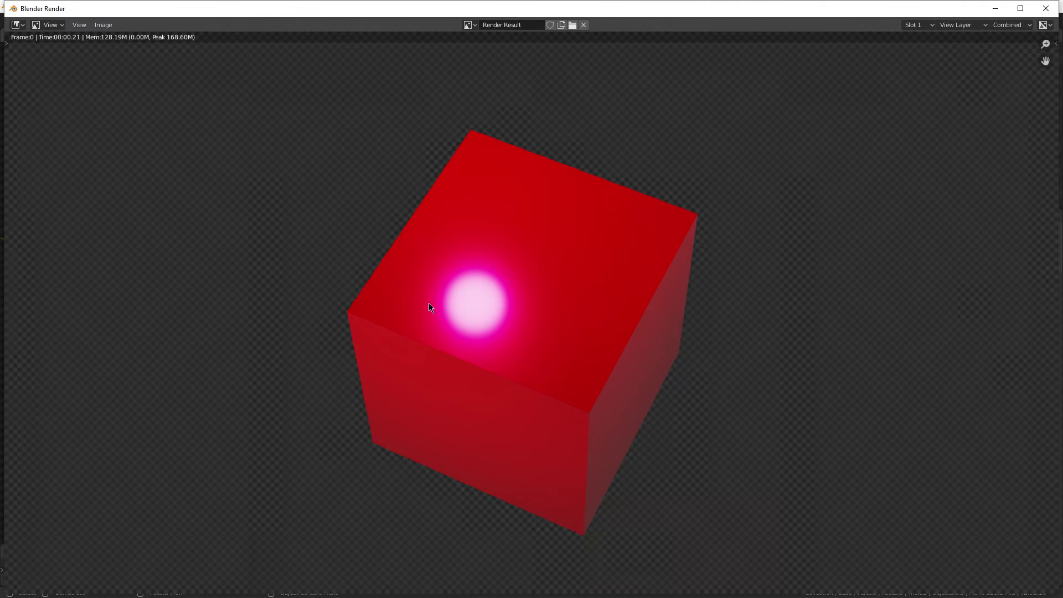
{"action": "scroll", "coordinate": [516, 340], "scroll_direction": "up", "scroll_amount": 2}
{"action": "key", "text": "Escape"}
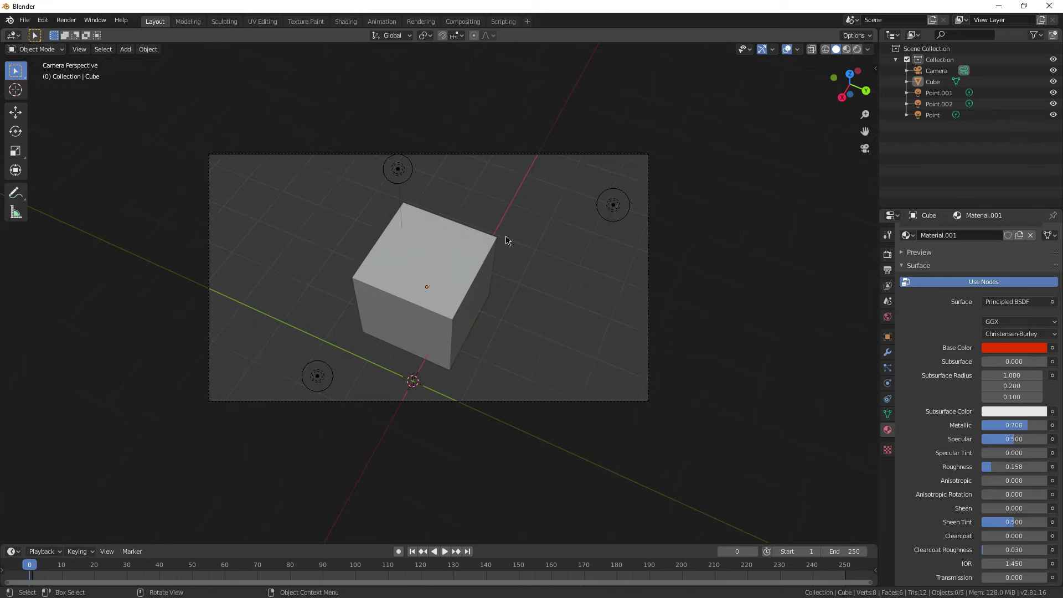
{"action": "middle_click_drag", "start_coordinate": [506, 237], "coordinate": [399, 199]}
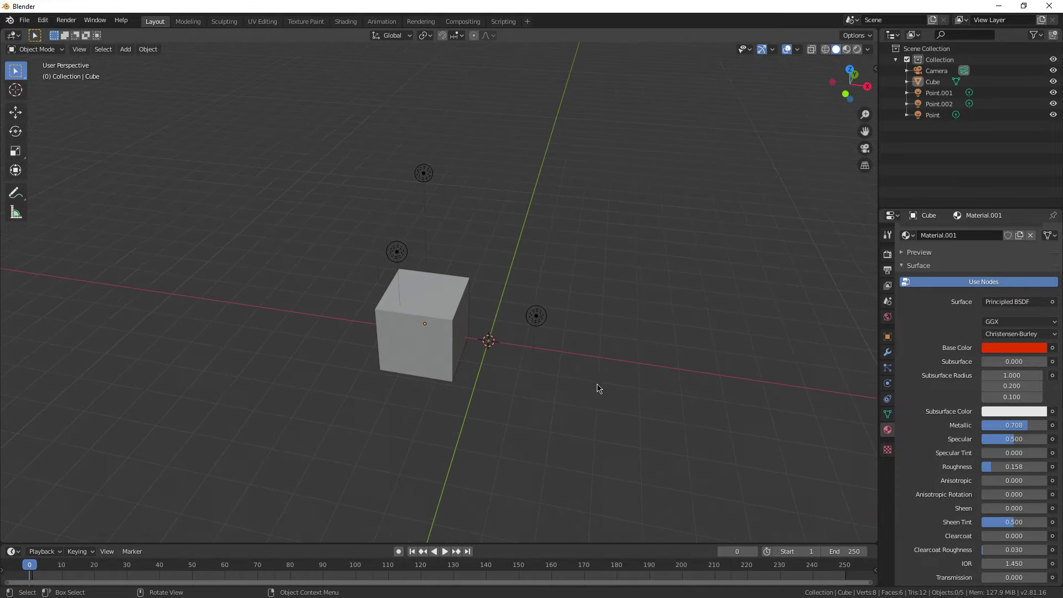
{"action": "middle_click_drag", "start_coordinate": [598, 388], "coordinate": [409, 378]}
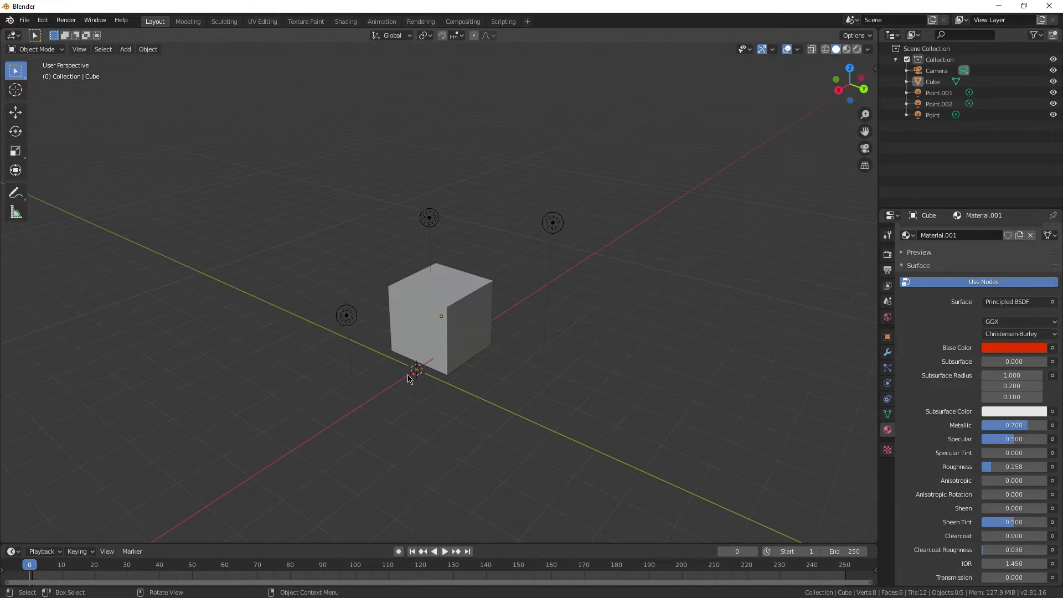
{"action": "scroll", "coordinate": [408, 379], "scroll_direction": "up", "scroll_amount": 2}
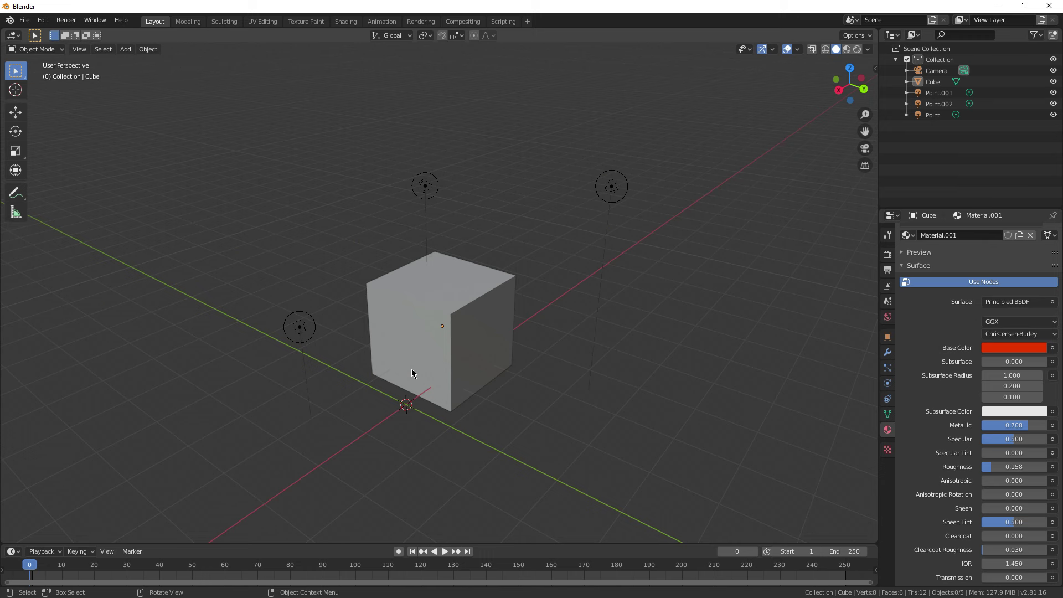
{"action": "left_click", "coordinate": [463, 22]}
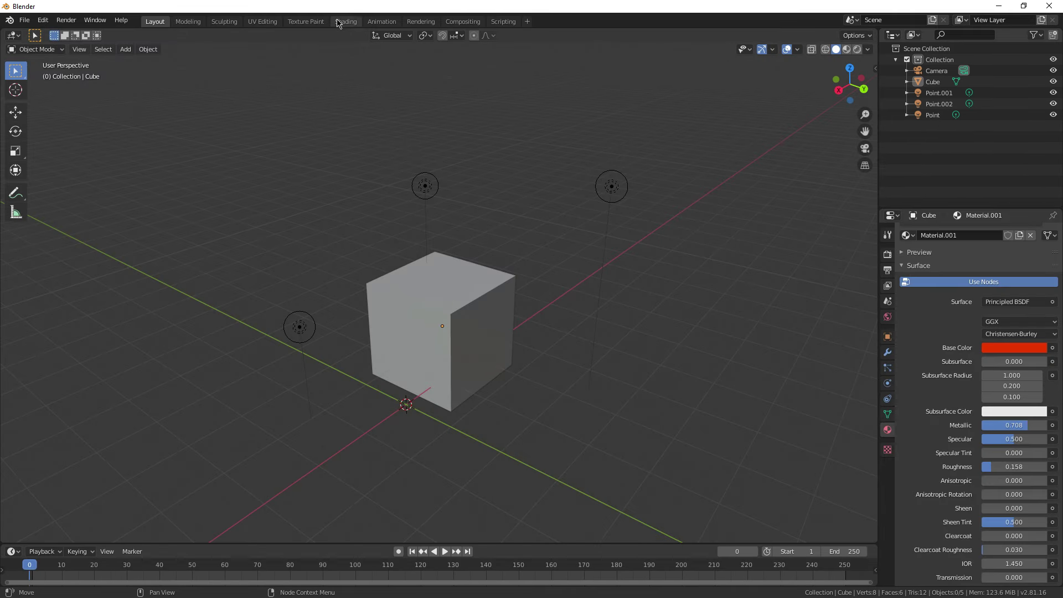
{"action": "left_click", "coordinate": [382, 21]}
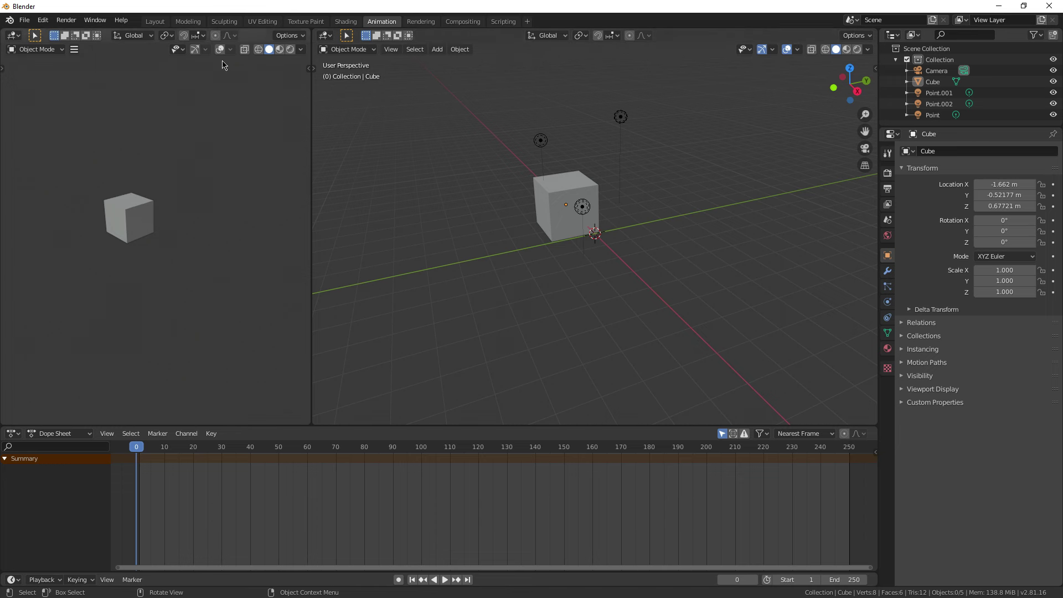
{"action": "left_click", "coordinate": [155, 21]}
{"action": "middle_click_drag", "start_coordinate": [359, 246], "coordinate": [347, 240]}
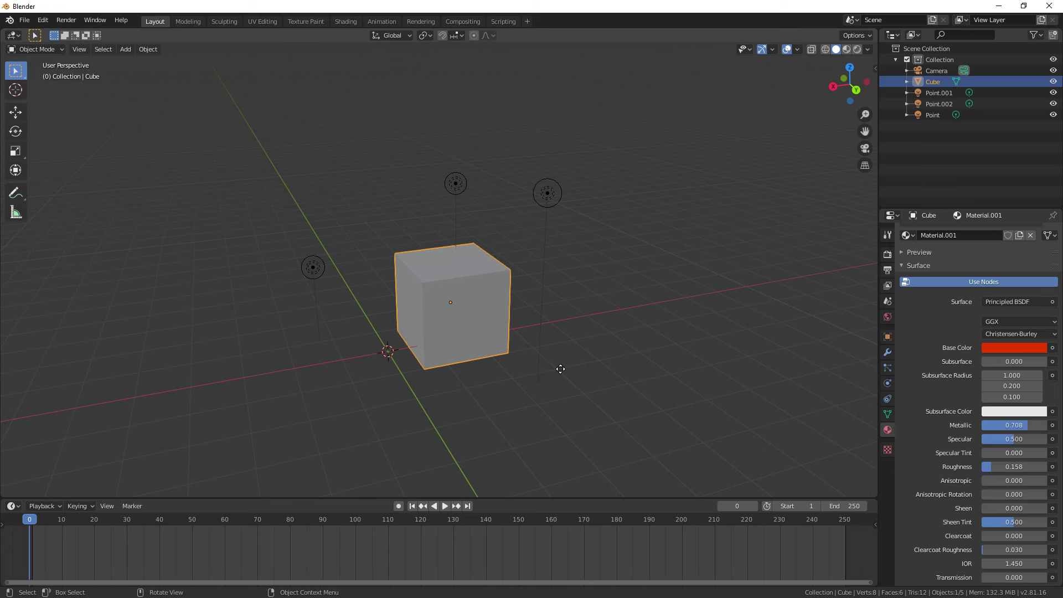
Step: Insert a LocRotScale keyframe on the cube at the start frame
{"action": "key", "text": "g"}
{"action": "left_click", "coordinate": [283, 377]}
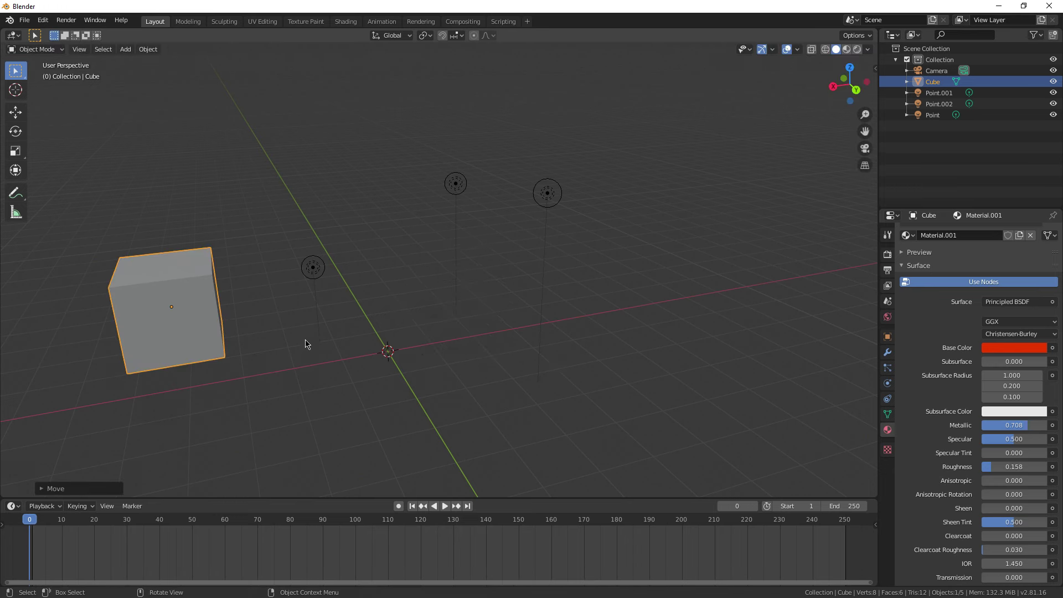
{"action": "key", "text": "i"}
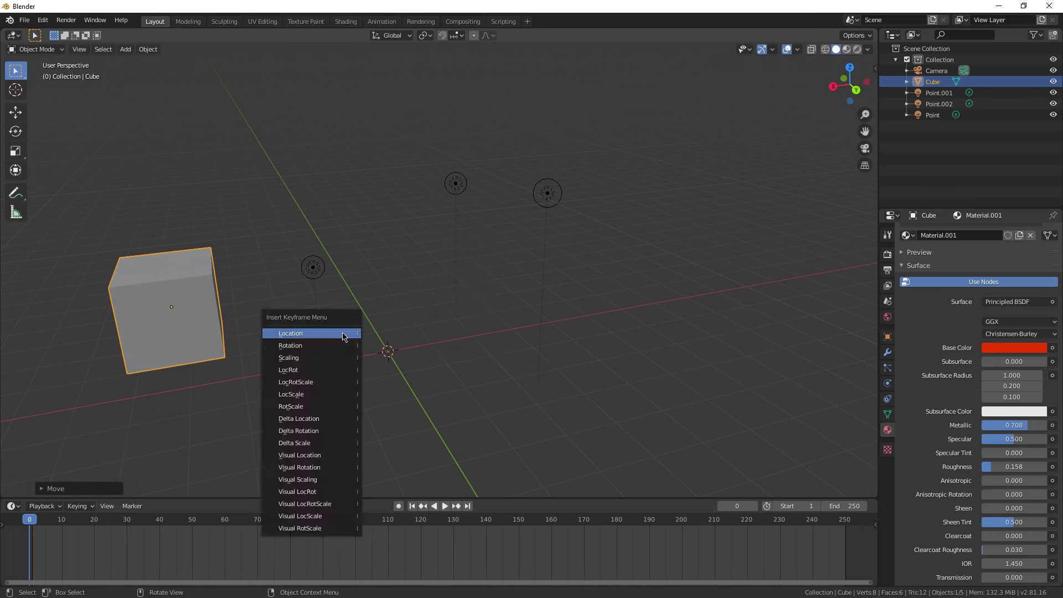
{"action": "left_click", "coordinate": [310, 384]}
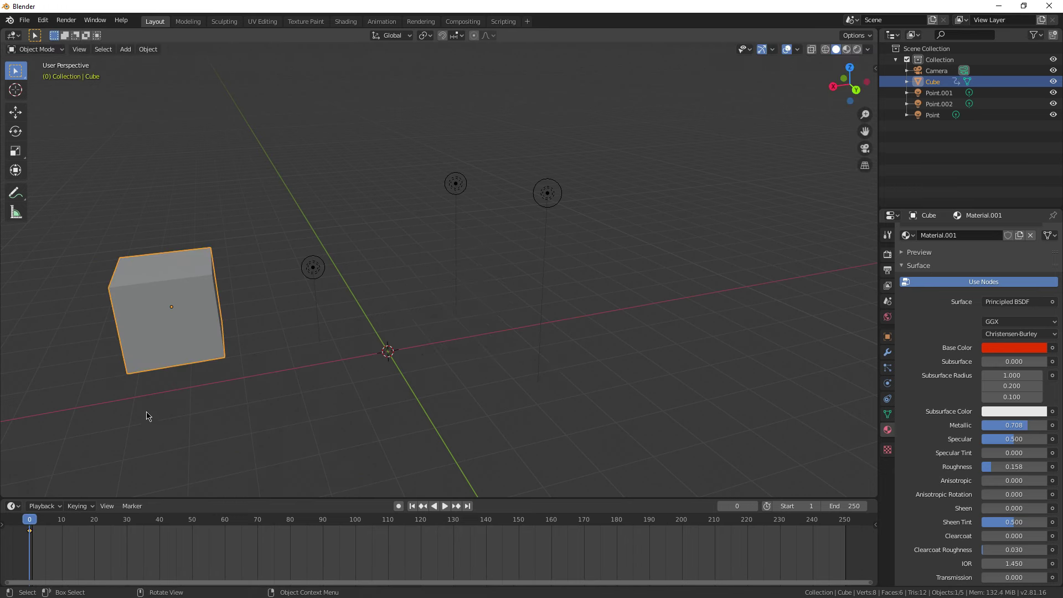
Step: At frame 51, move the cube to the centre and key its location, rotation and scale
{"action": "key", "text": "g"}
{"action": "left_click", "coordinate": [390, 364]}
{"action": "left_click_drag", "start_coordinate": [29, 522], "coordinate": [195, 526]}
{"action": "key", "text": "g"}
{"action": "left_click", "coordinate": [389, 348]}
{"action": "key", "text": "i"}
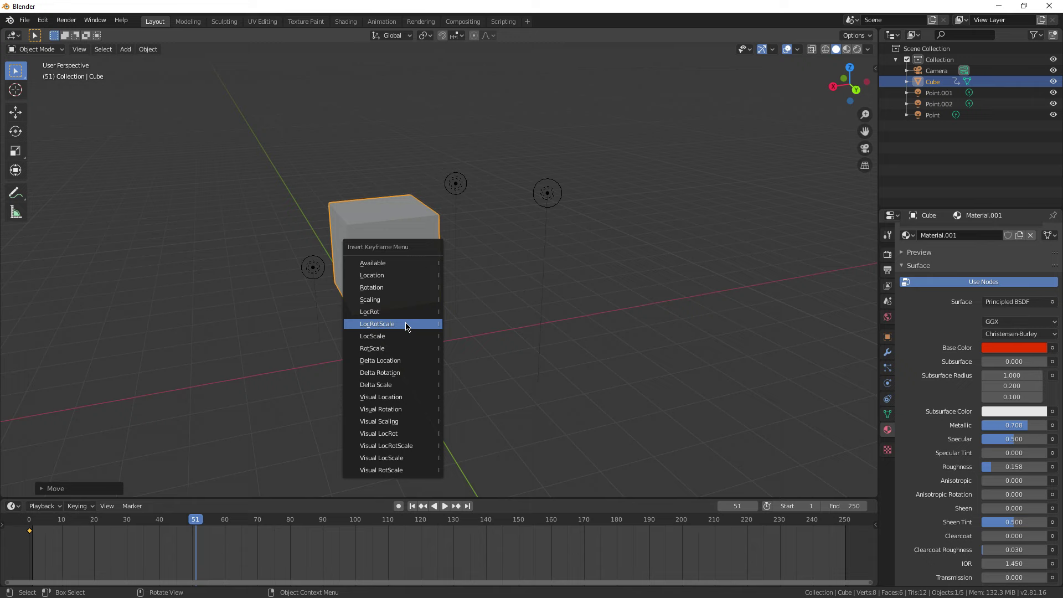
{"action": "left_click", "coordinate": [406, 324]}
Step: At frame 108, rotate the cube and insert another keyframe
{"action": "left_click_drag", "start_coordinate": [195, 531], "coordinate": [382, 519]}
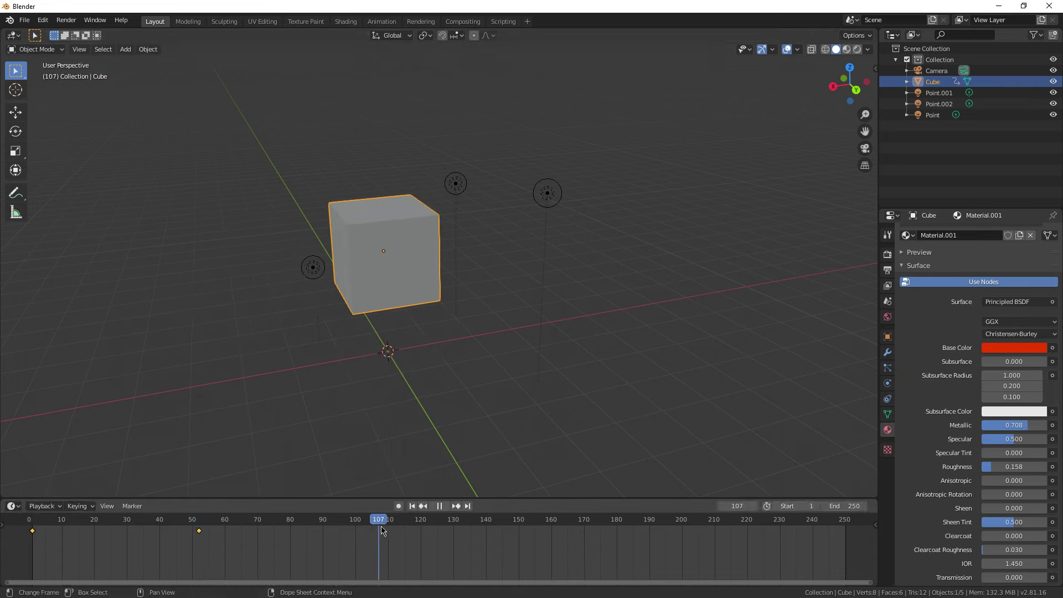
{"action": "key", "text": "g"}
{"action": "key", "text": "r"}
{"action": "left_click", "coordinate": [425, 251]}
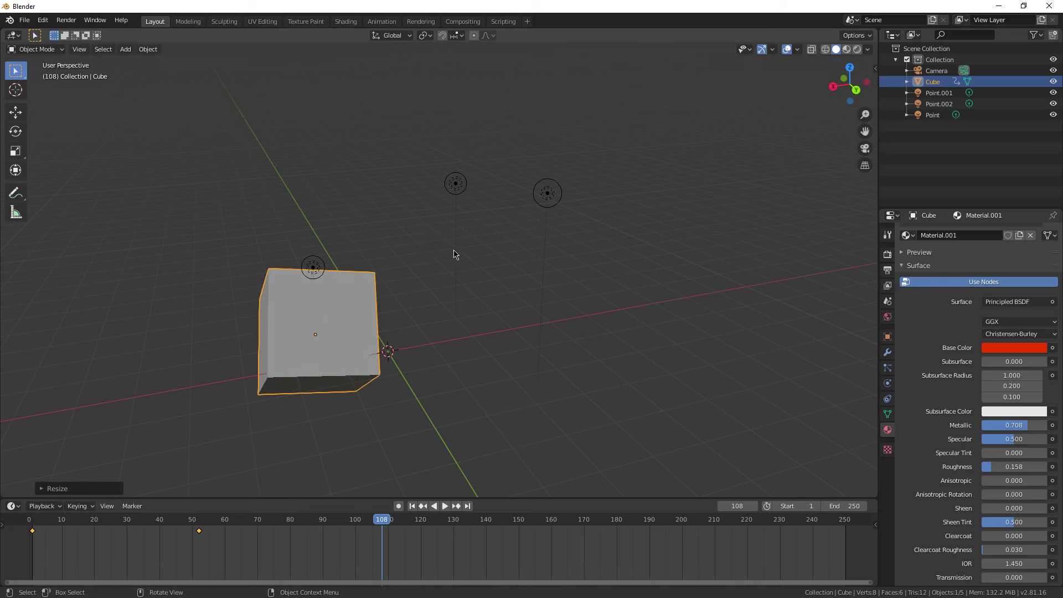
{"action": "key", "text": "i"}
Step: Play the animation from frame 0, then stop playback
{"action": "left_click_drag", "start_coordinate": [383, 527], "coordinate": [19, 531]}
{"action": "key", "text": "space"}
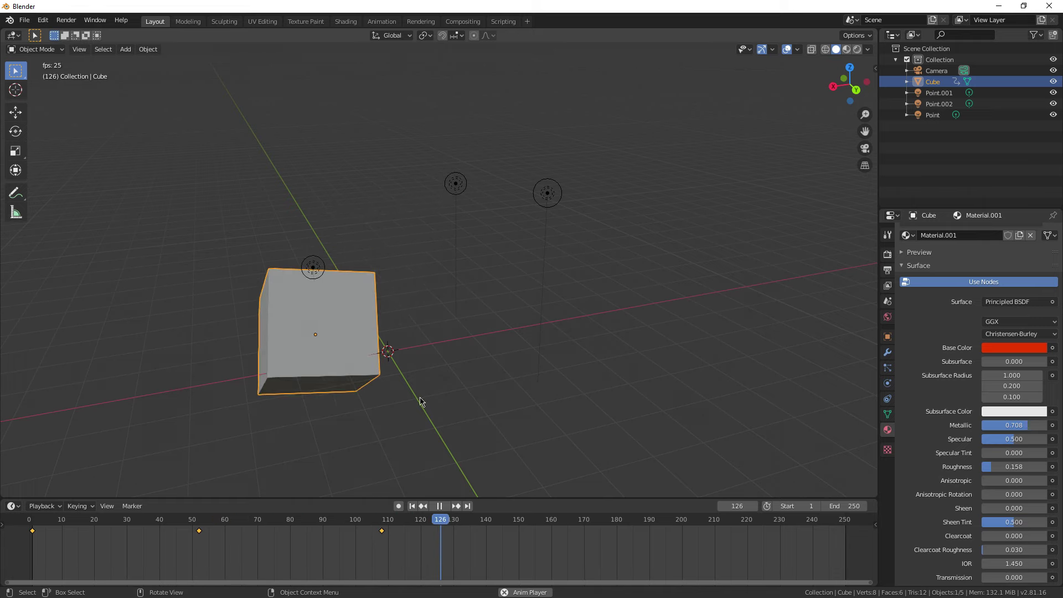
{"action": "key", "text": "space"}
{"action": "middle_click_drag", "start_coordinate": [330, 382], "coordinate": [410, 209]}
{"action": "scroll", "coordinate": [487, 407], "scroll_direction": "down", "scroll_amount": 3}
{"action": "left_click_drag", "start_coordinate": [410, 209], "coordinate": [647, 287]}
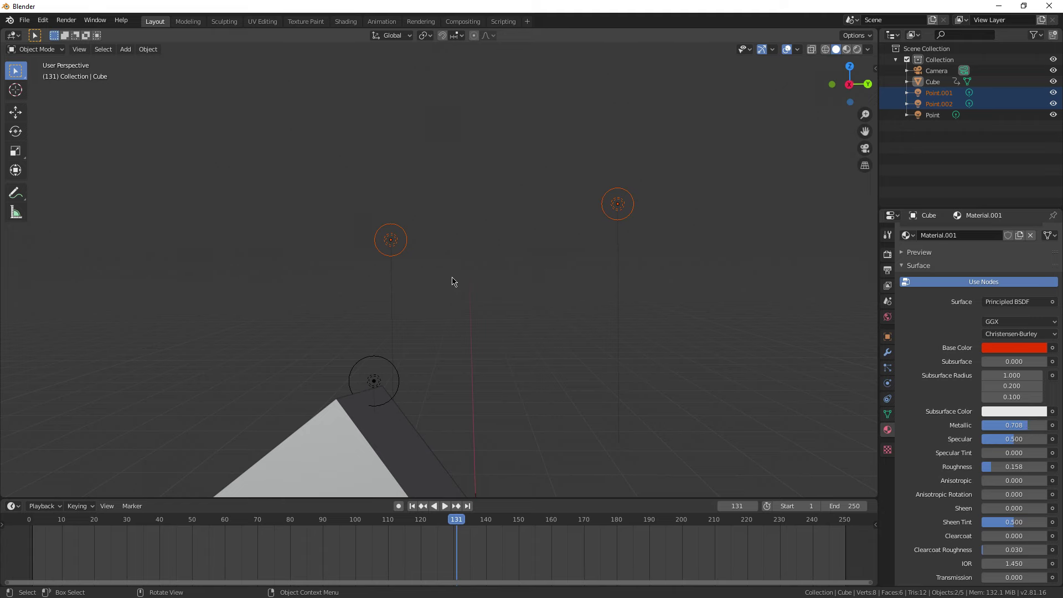